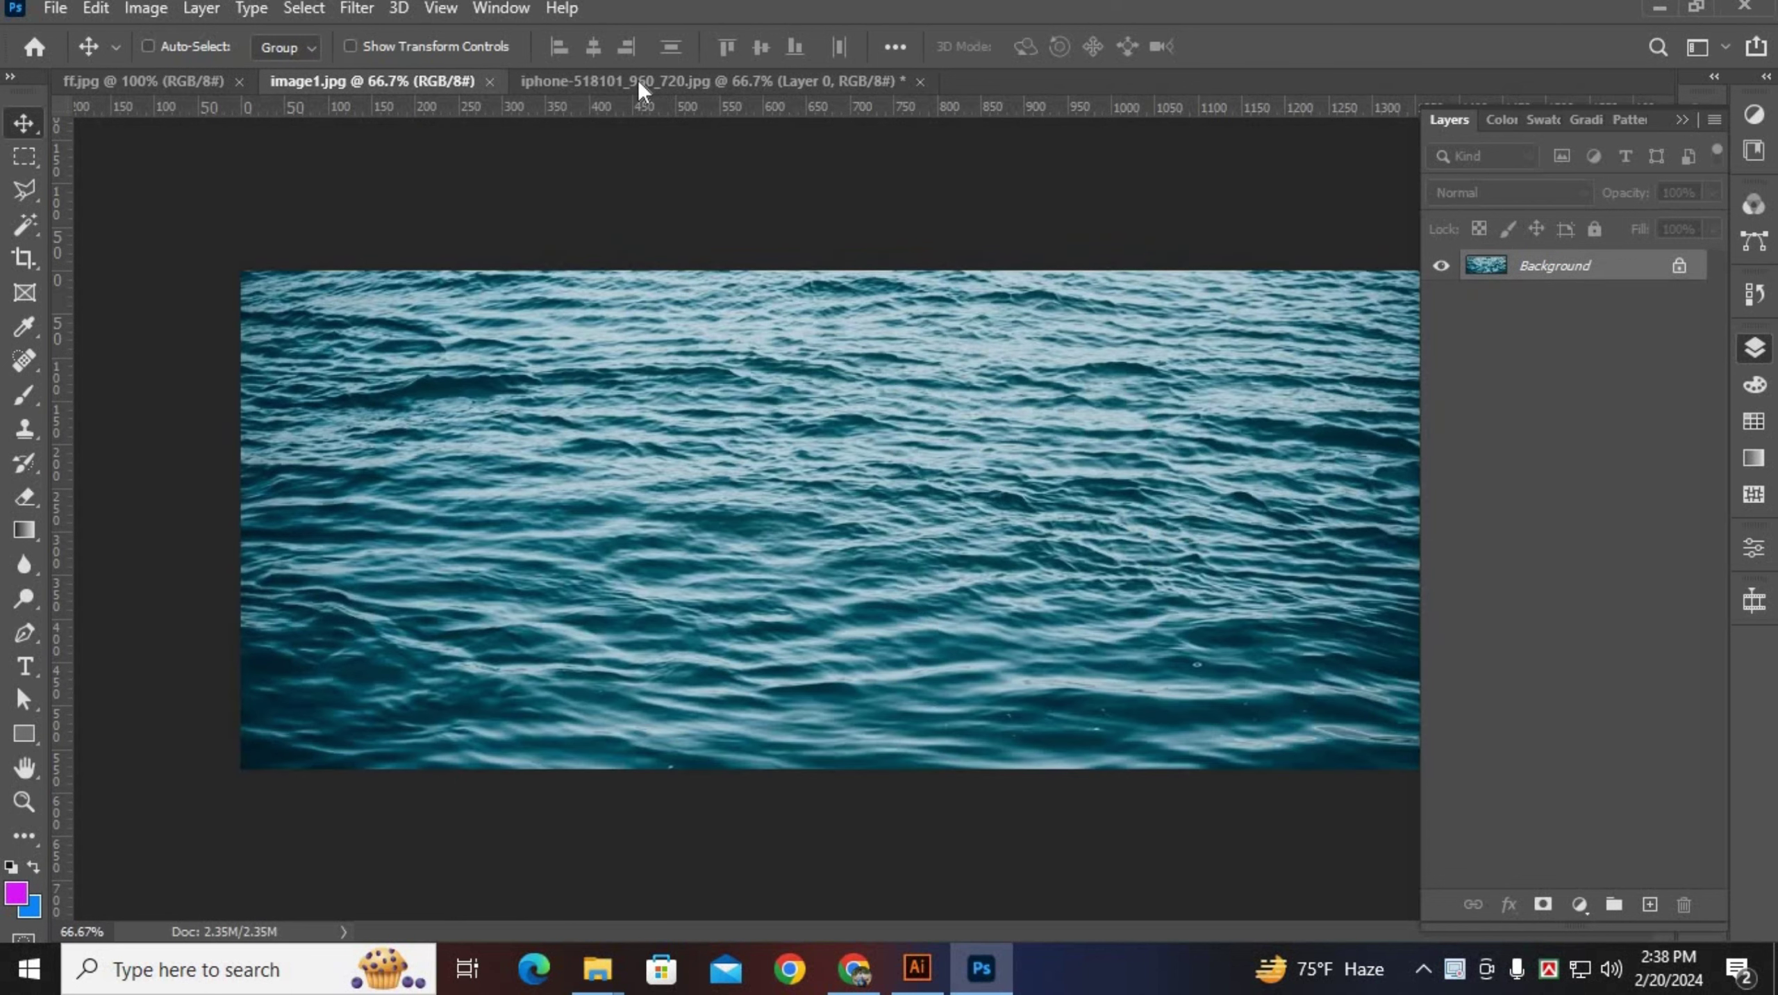
# Switch to the ff.jpg swimming pool photo and unlock its Background layer.
pyautogui.click(637, 79)
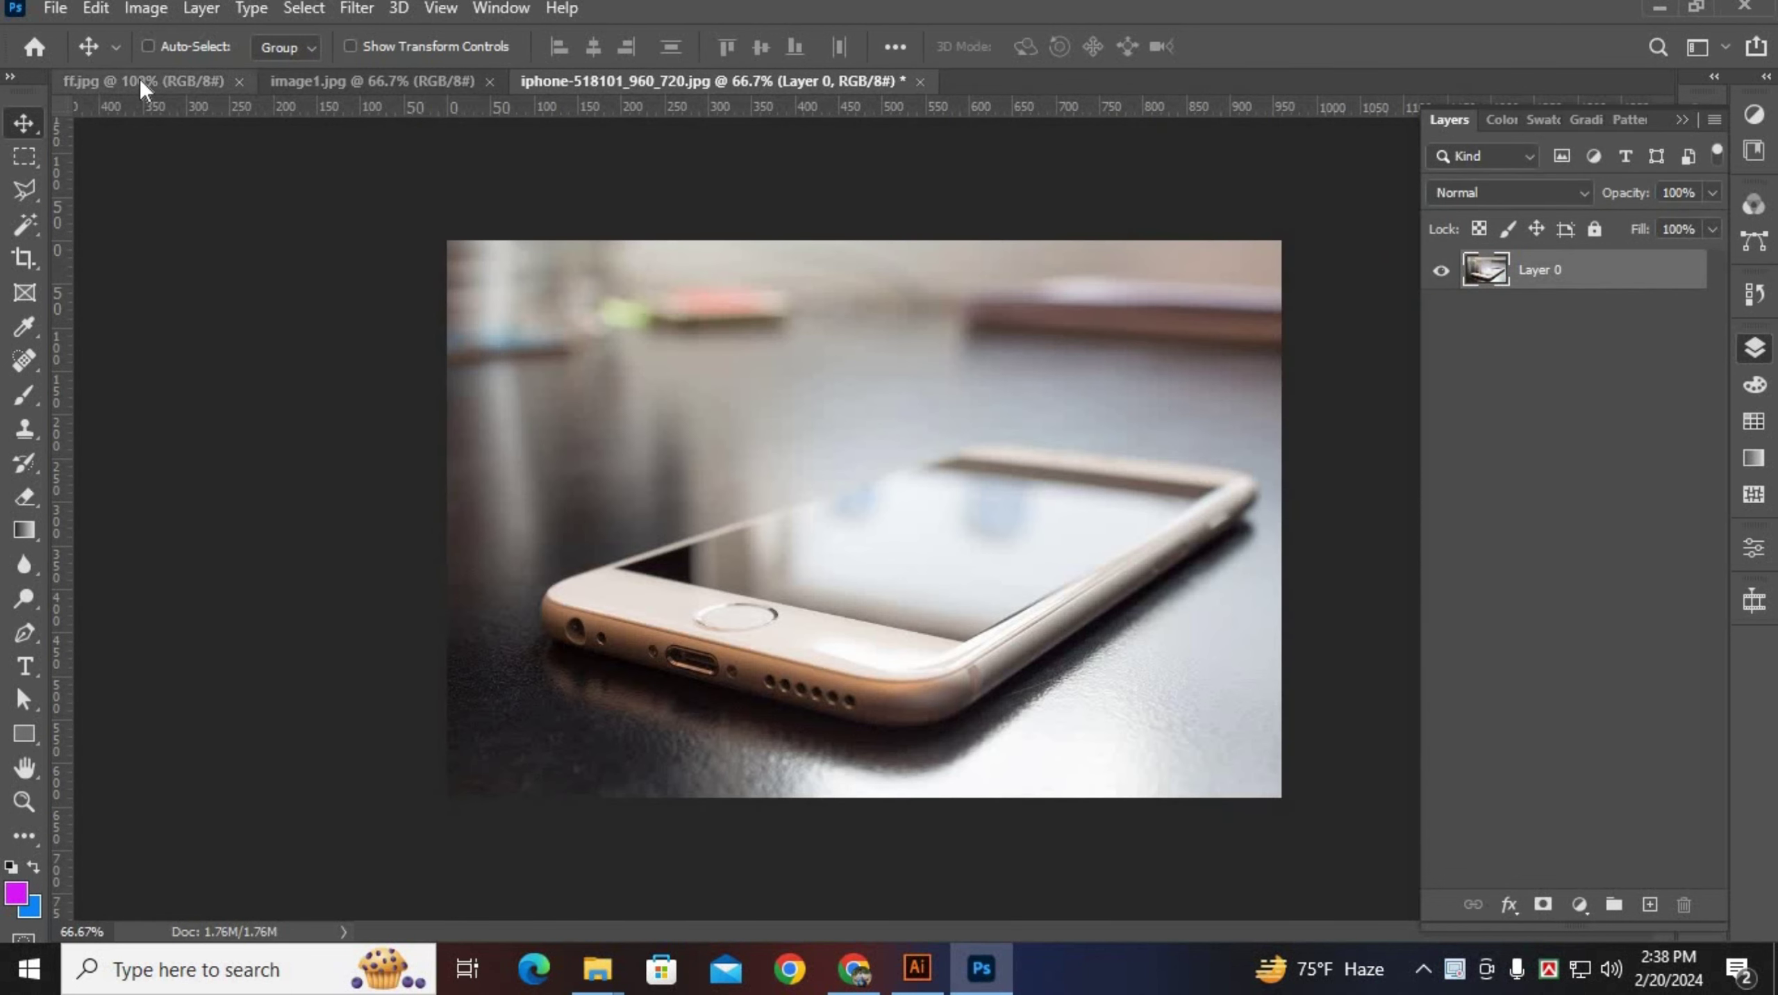
pyautogui.click(139, 80)
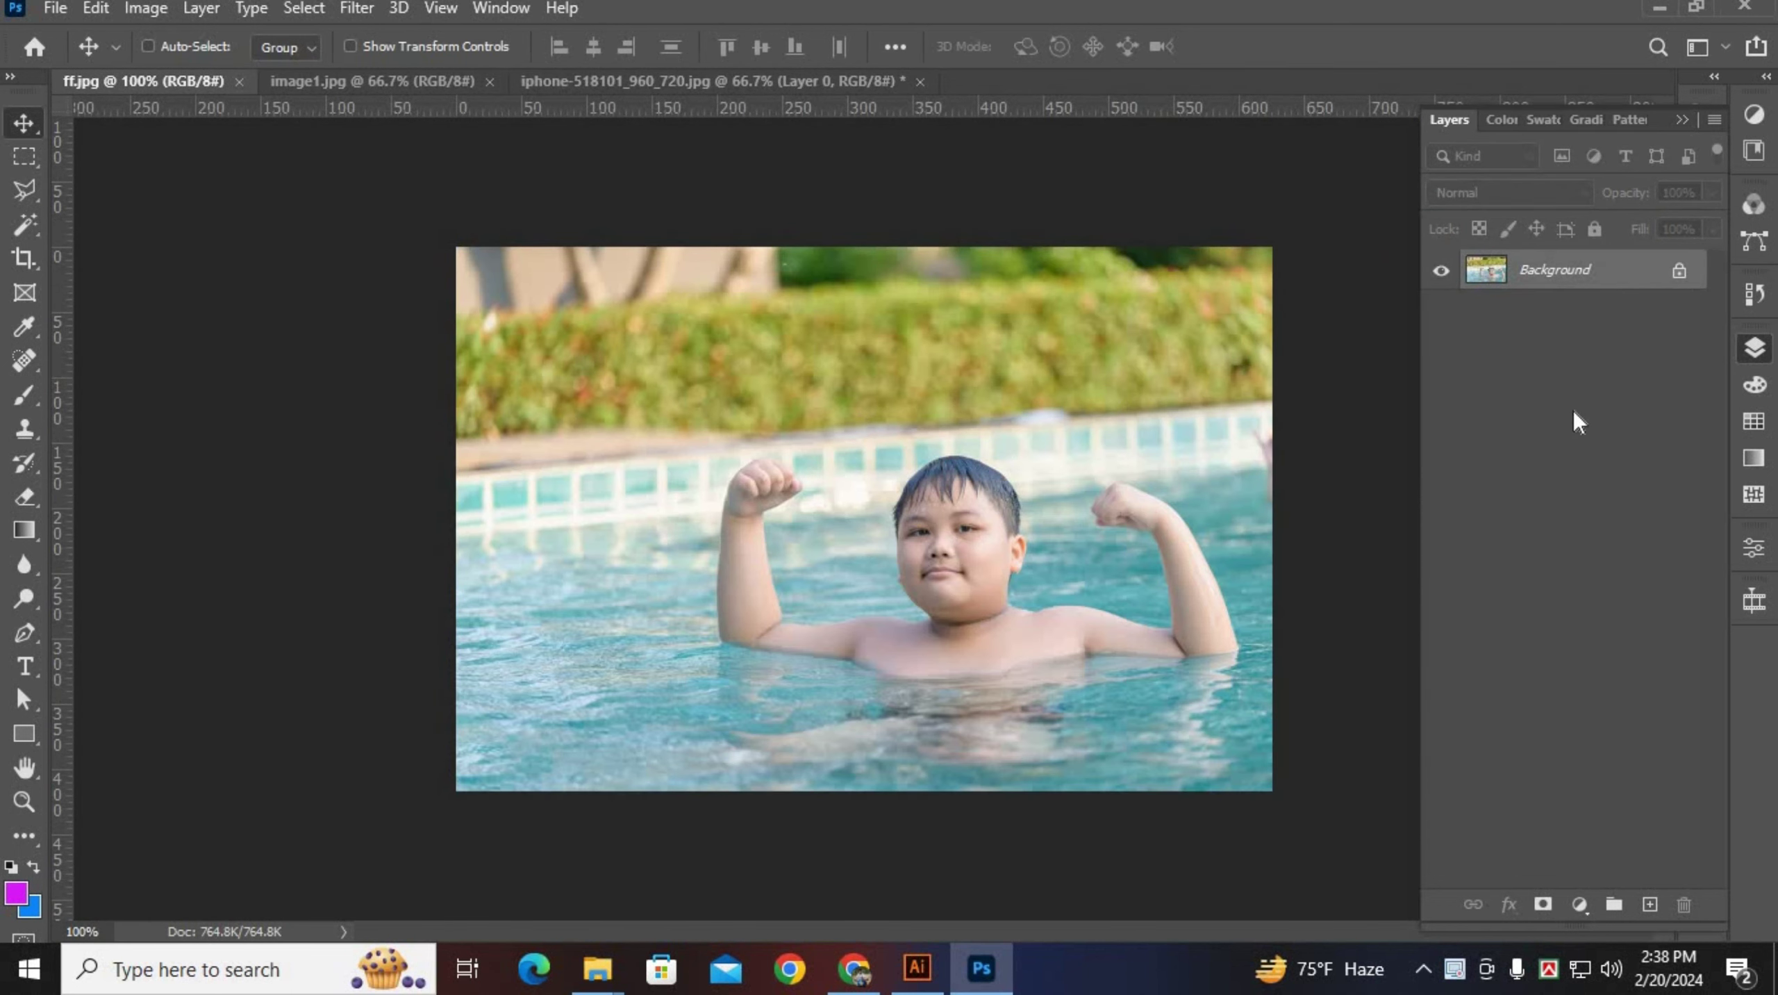
pyautogui.click(1679, 270)
# Start a Pen tool path at the wrist of the photo's left arm and trace the inner forearm down to the elbow crease.
pyautogui.click(27, 632)
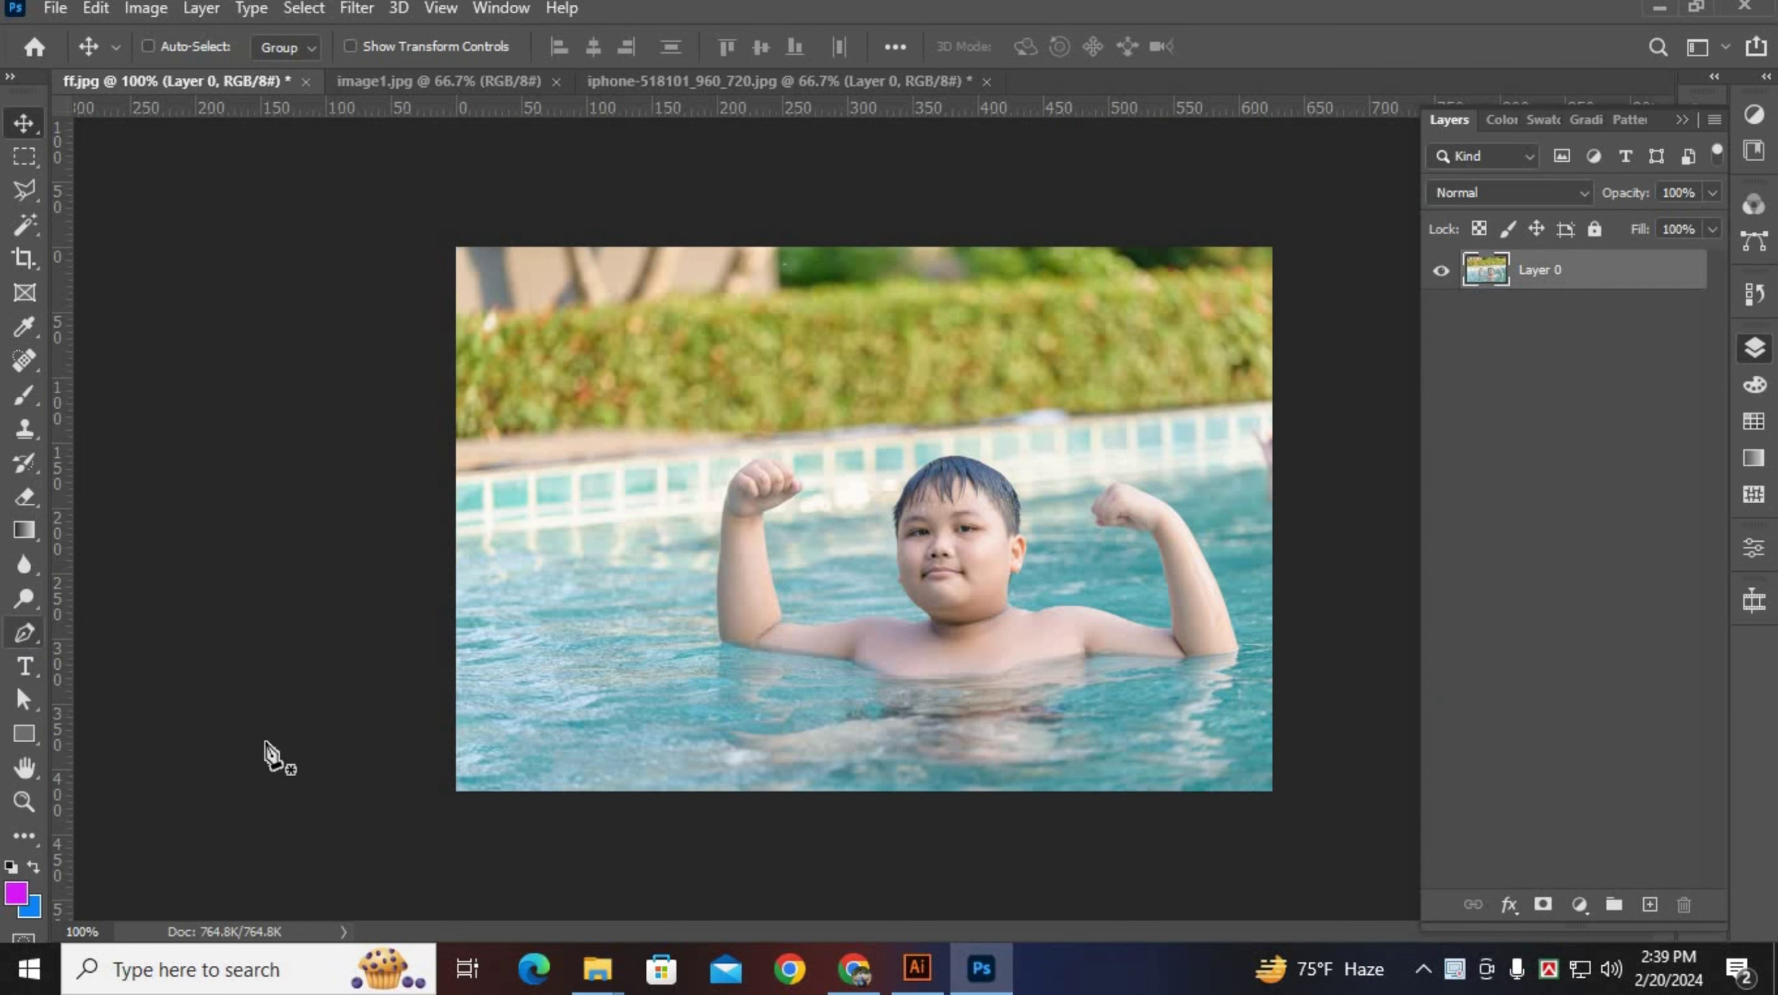
pyautogui.hotkey('ctrl', '+')
pyautogui.hotkey('ctrl', '+')
pyautogui.hotkey('ctrl', '+')
pyautogui.hotkey('ctrl', '+')
pyautogui.moveTo(353, 323); pyautogui.dragTo(481, 406)
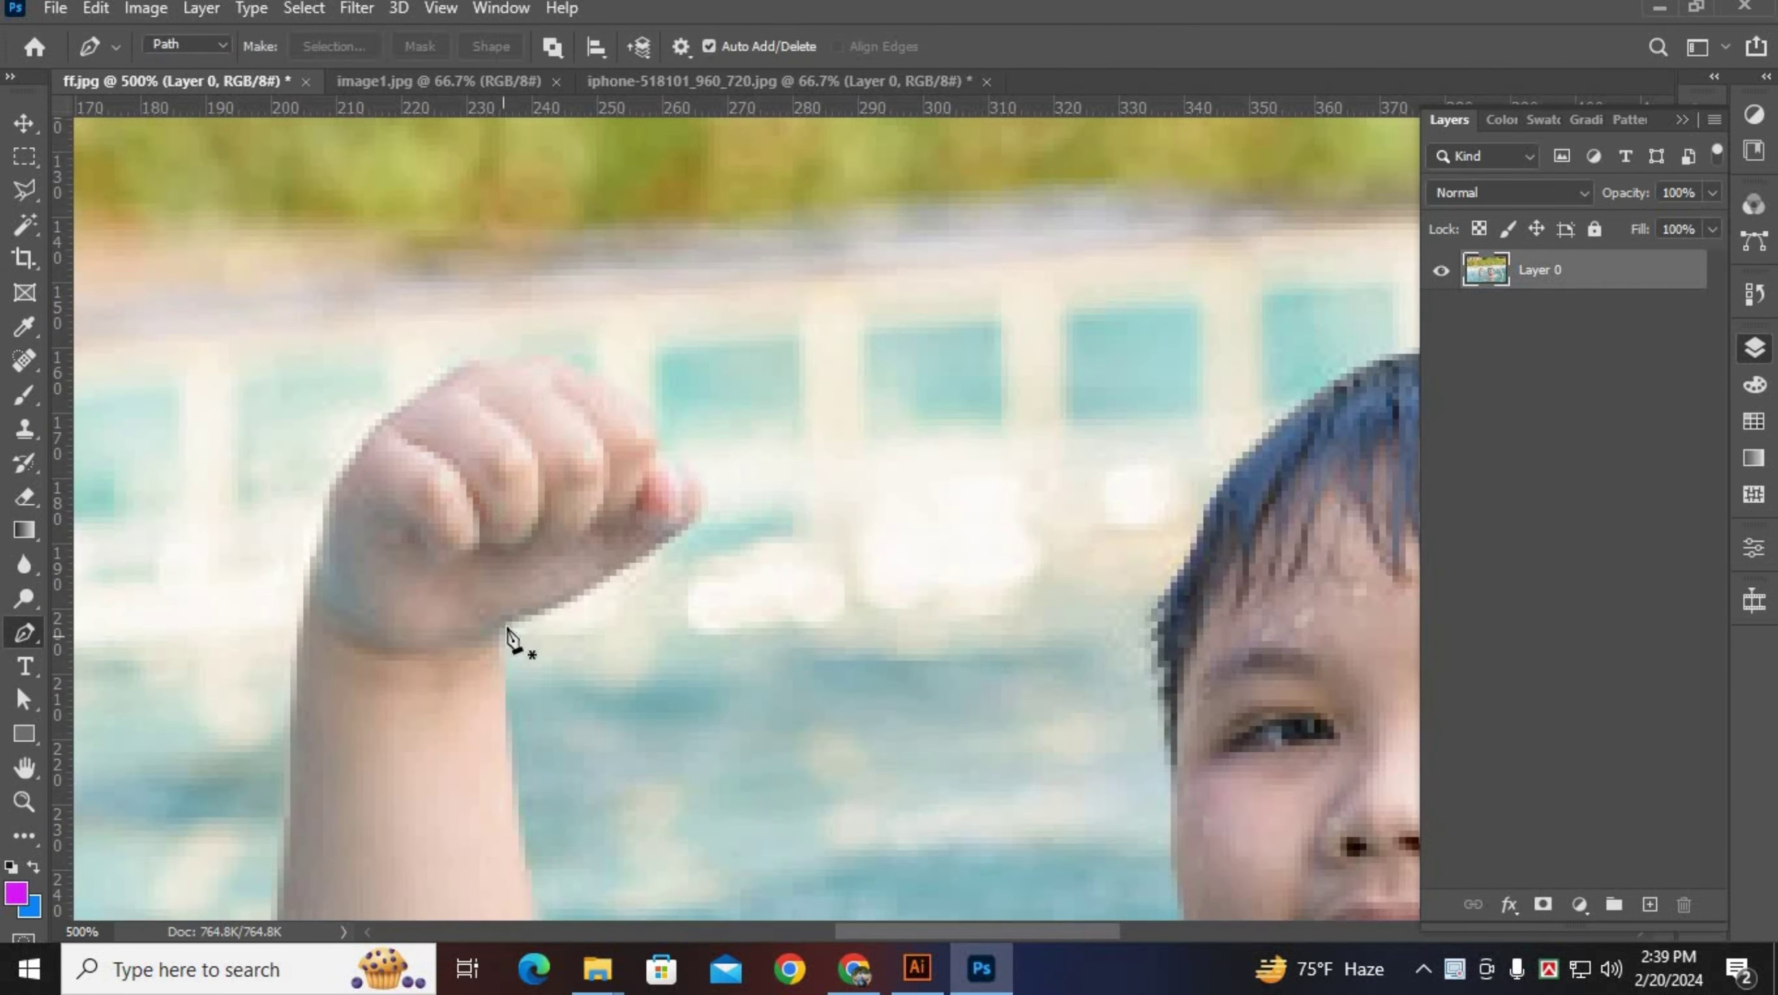
pyautogui.click(507, 627)
pyautogui.moveTo(571, 913); pyautogui.dragTo(573, 519)
pyautogui.moveTo(561, 585); pyautogui.dragTo(615, 727)
pyautogui.keyDown('alt'); pyautogui.click(560, 585); pyautogui.keyUp('alt')
pyautogui.moveTo(592, 787); pyautogui.dragTo(617, 552)
pyautogui.keyDown('alt'); pyautogui.click(664, 537); pyautogui.keyUp('alt')
# Continue the path along the upper edge of the left upper arm and over the shoulder toward the neck.
pyautogui.moveTo(866, 549); pyautogui.dragTo(587, 592)
pyautogui.keyDown('alt'); pyautogui.click(865, 549); pyautogui.keyUp('alt')
pyautogui.moveTo(899, 546); pyautogui.dragTo(1127, 592)
pyautogui.keyDown('alt'); pyautogui.click(899, 546); pyautogui.keyUp('alt')
pyautogui.keyDown('alt'); pyautogui.click(1057, 573); pyautogui.keyUp('alt')
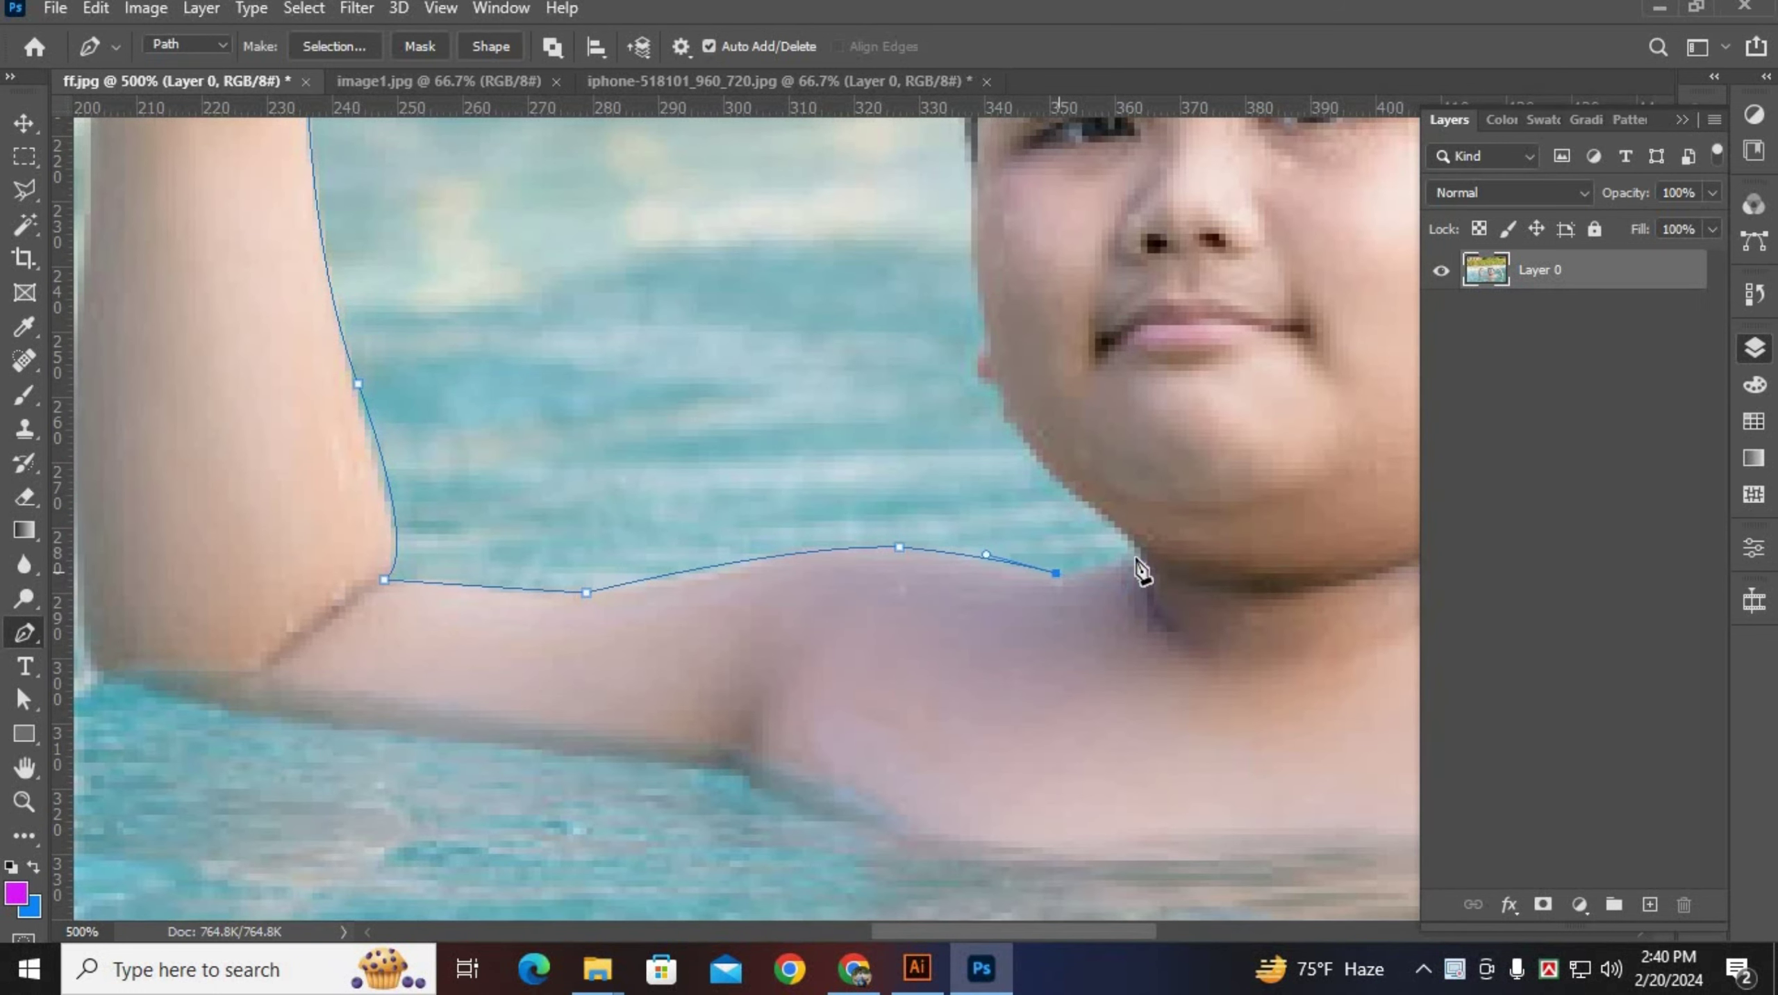
# Trace the path from the neck up along the left jaw, around the earlobe and up the cheek to the temple.
pyautogui.moveTo(1047, 495); pyautogui.dragTo(1045, 494)
pyautogui.keyDown('alt'); pyautogui.click(1089, 507); pyautogui.keyUp('alt')
pyautogui.moveTo(997, 384); pyautogui.dragTo(1008, 289)
pyautogui.keyDown('alt'); pyautogui.click(997, 384); pyautogui.keyUp('alt')
pyautogui.keyDown('alt'); pyautogui.click(983, 339); pyautogui.keyUp('alt')
pyautogui.scroll(1, 1081, 462)
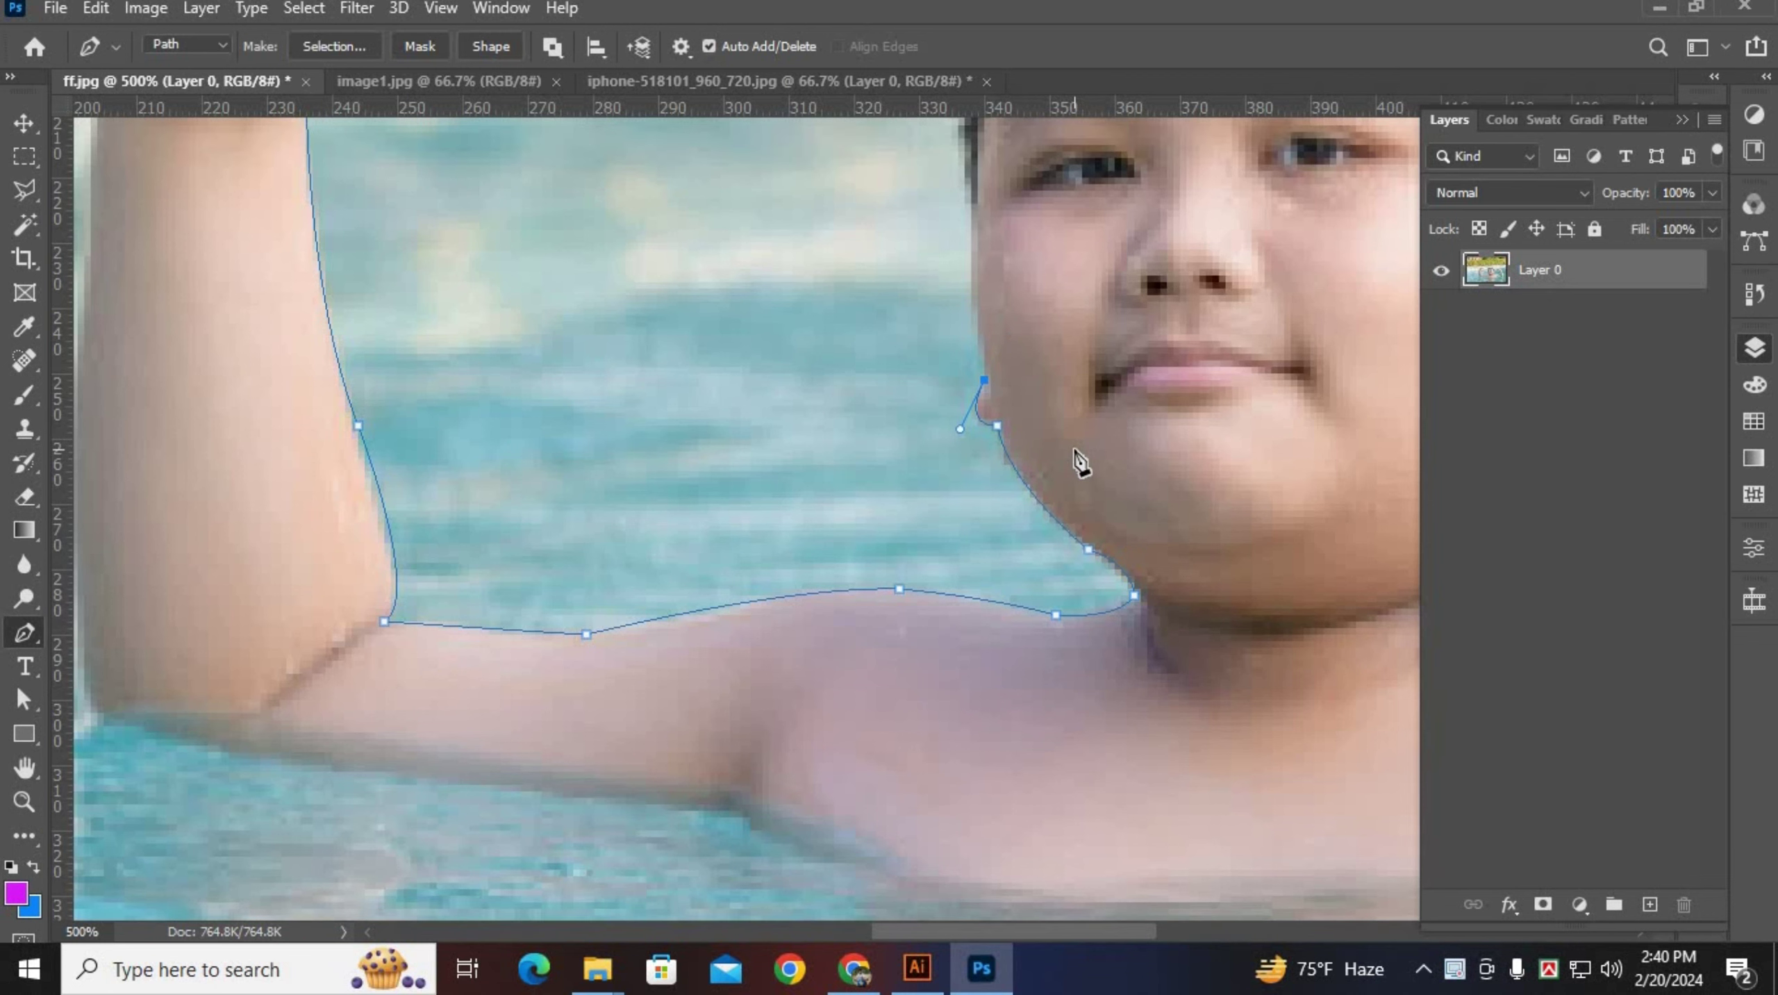
pyautogui.hscroll(3, 859, 550)
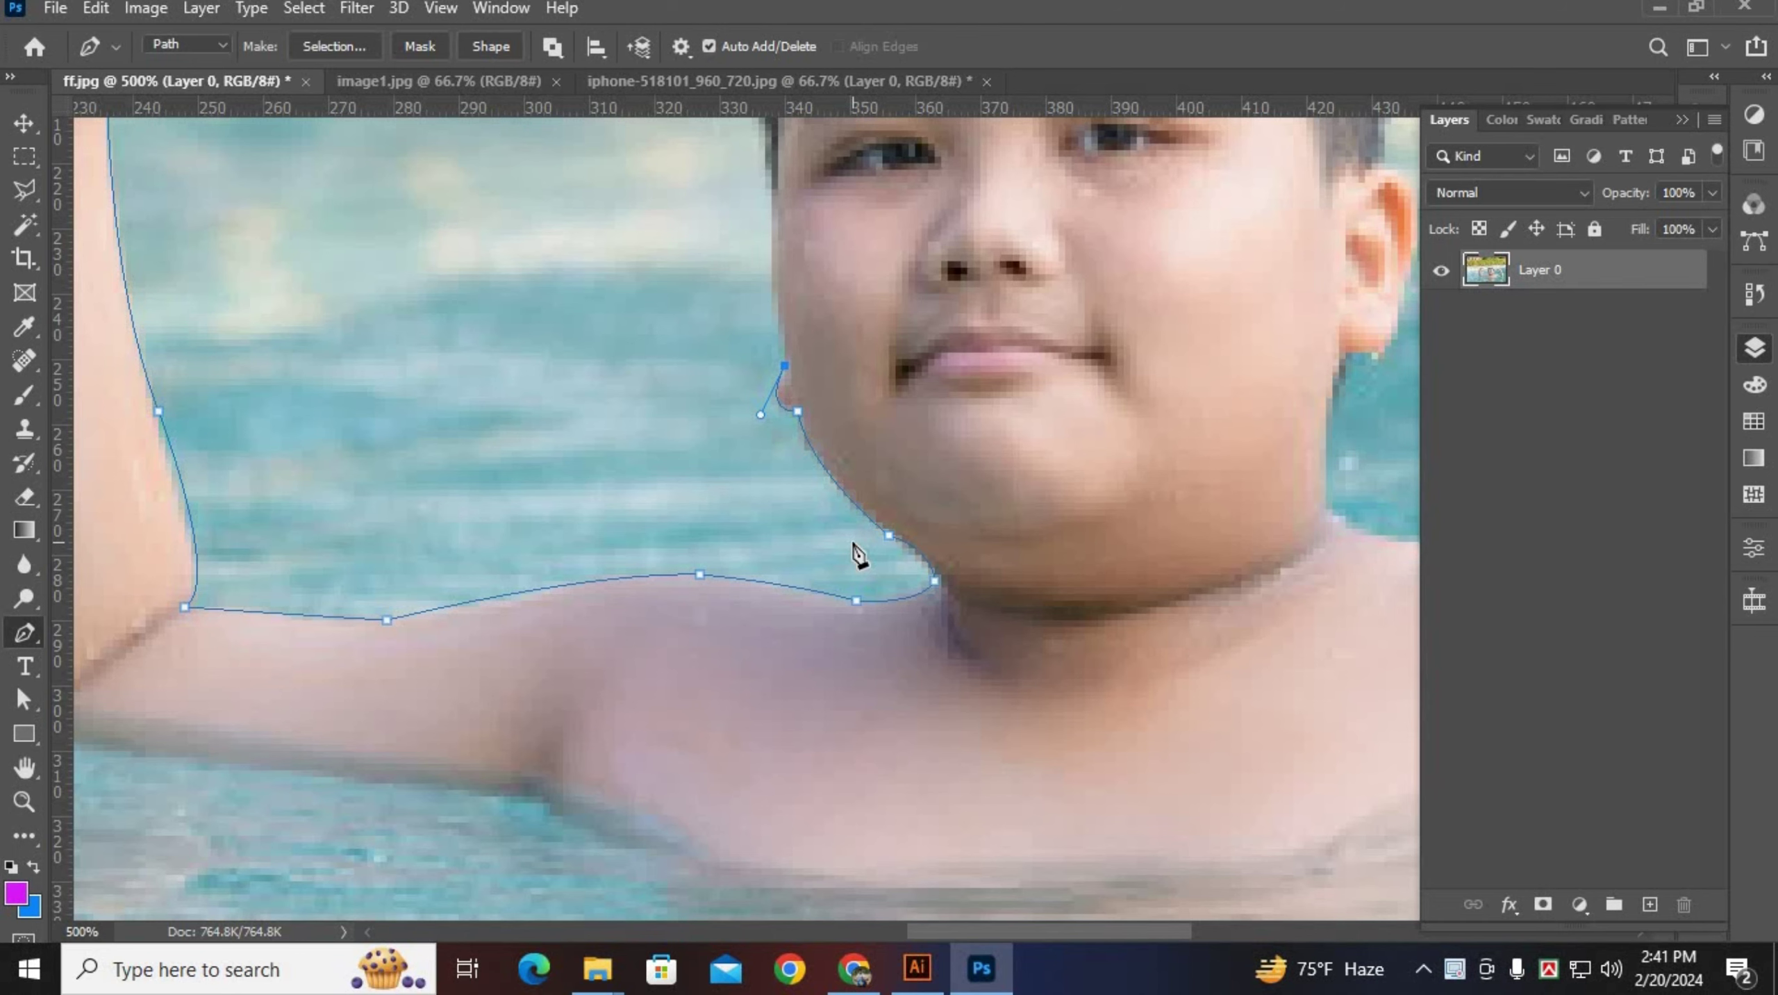
pyautogui.scroll(4, 854, 543)
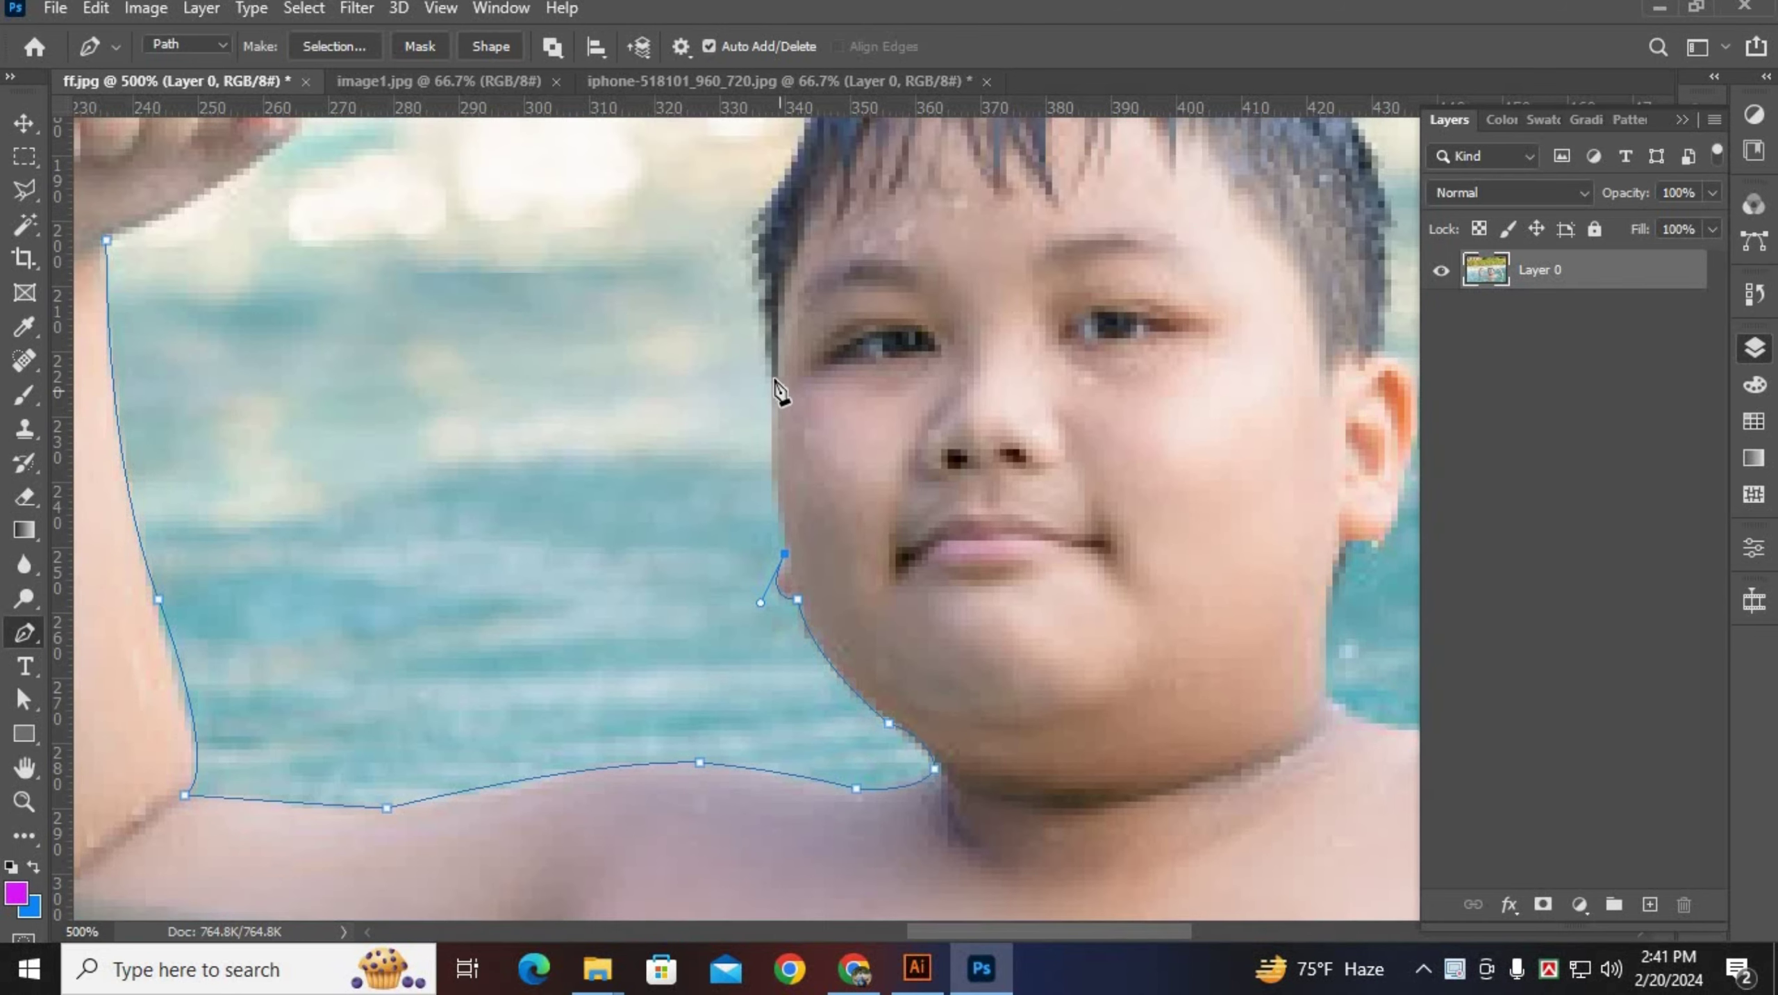
pyautogui.moveTo(772, 378); pyautogui.dragTo(744, 428)
pyautogui.keyDown('alt'); pyautogui.click(773, 378); pyautogui.keyUp('alt')
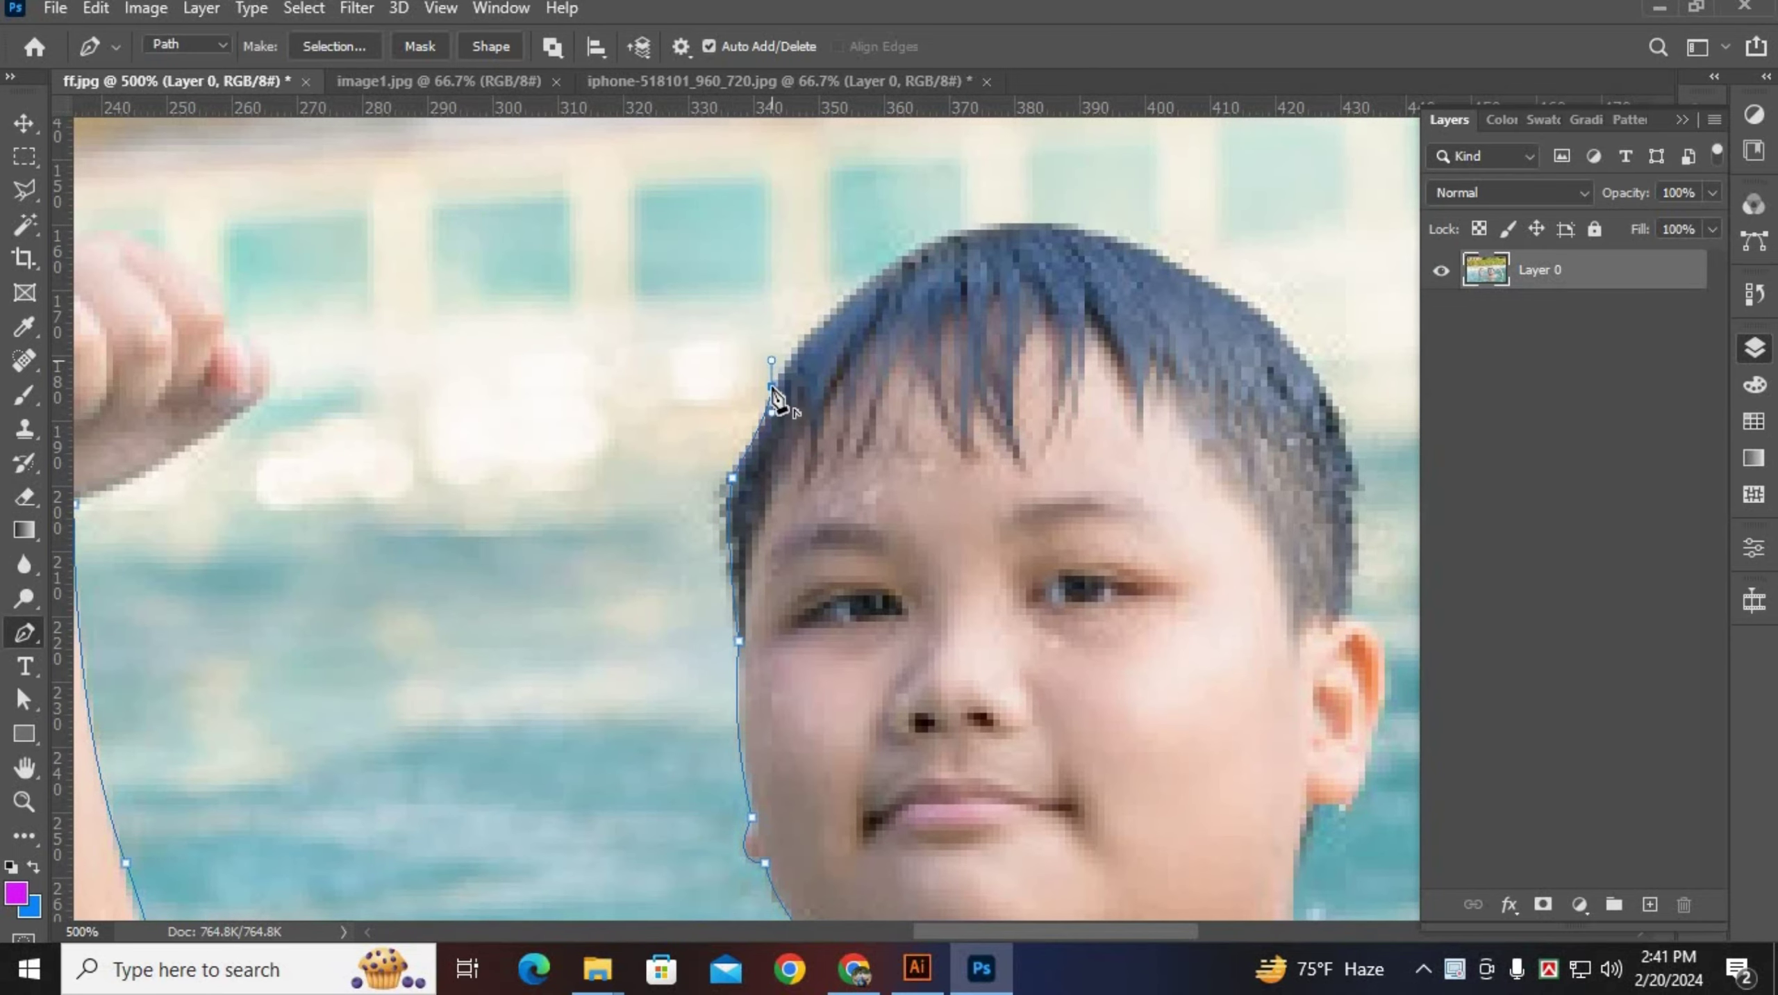
# Extend the path from the left temple around the hairline and over the top of the boy's head.
pyautogui.scroll(3, 782, 386)
pyautogui.hscroll(3, 783, 386)
pyautogui.moveTo(827, 358); pyautogui.dragTo(952, 318)
pyautogui.keyDown('alt'); pyautogui.click(826, 358); pyautogui.keyUp('alt')
pyautogui.scroll(-2, 897, 449)
pyautogui.hscroll(3, 897, 449)
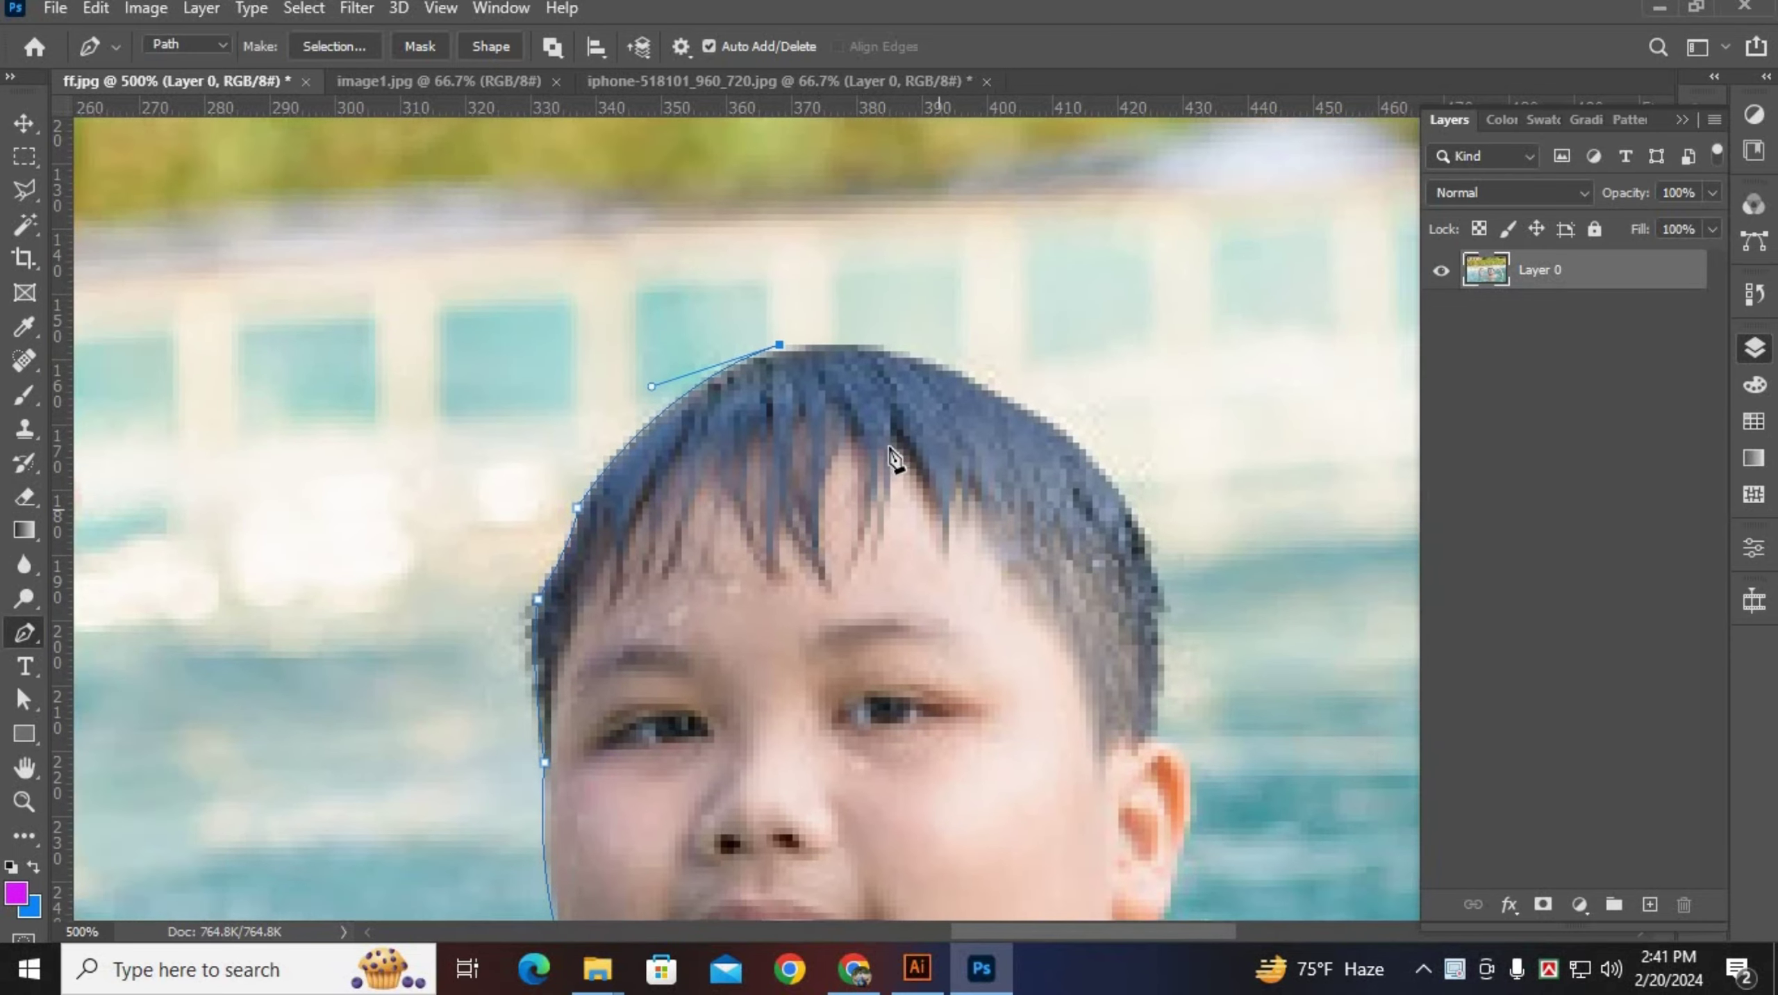
pyautogui.moveTo(1000, 415); pyautogui.dragTo(1156, 561)
pyautogui.keyDown('alt'); pyautogui.click(1000, 414); pyautogui.keyUp('alt')
# Trace the path down the right side of the hair to the top of the ear.
pyautogui.scroll(-4, 978, 466)
pyautogui.hscroll(2, 978, 466)
pyautogui.moveTo(973, 465); pyautogui.dragTo(939, 665)
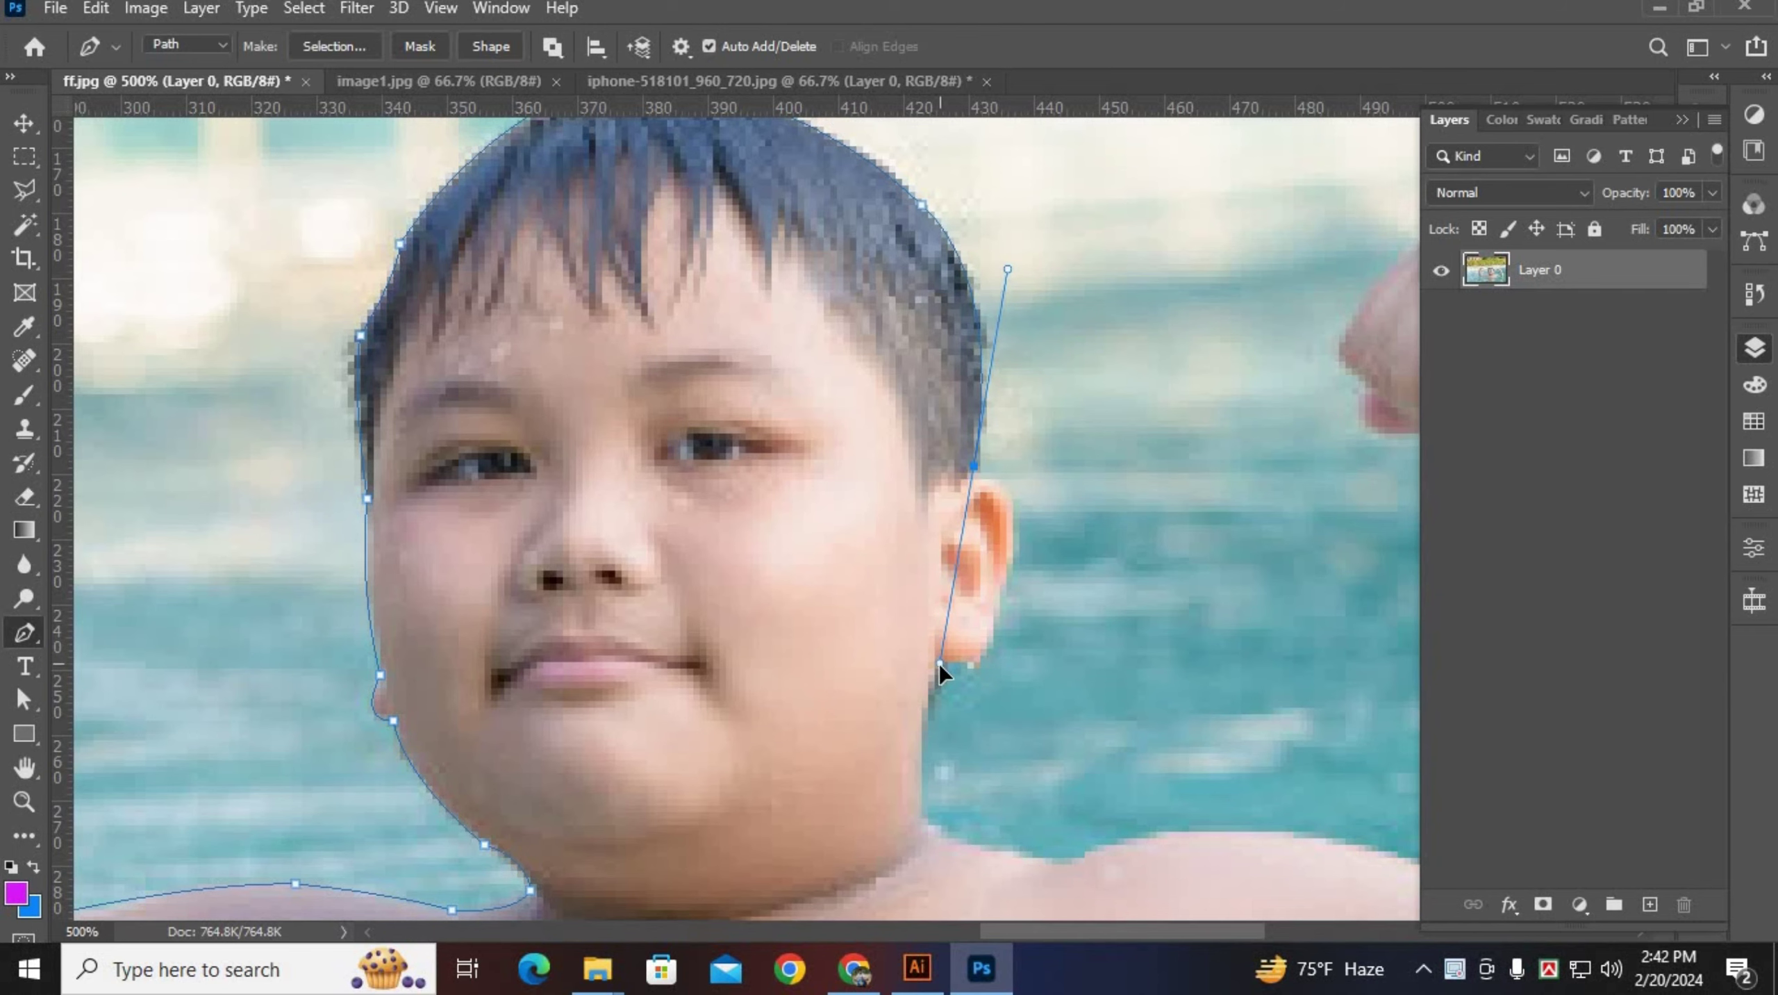
pyautogui.press('super')
pyautogui.press('super')
pyautogui.keyDown('alt'); pyautogui.click(973, 466); pyautogui.keyUp('alt')
pyautogui.click(973, 479)
# Outline the right ear with the path, from its upper edge around to the bottom of the earlobe.
pyautogui.hotkey('ctrl', '+')
pyautogui.moveTo(1043, 534)
pyautogui.mouseDown()
pyautogui.moveTo(1022, 645)
pyautogui.moveTo(942, 665)
pyautogui.mouseUp()
pyautogui.keyDown('alt'); pyautogui.click(1043, 534); pyautogui.keyUp('alt')
pyautogui.keyDown('alt'); pyautogui.click(1026, 628); pyautogui.keyUp('alt')
pyautogui.keyDown('alt'); pyautogui.click(981, 690); pyautogui.keyUp('alt')
pyautogui.click(949, 690)
# Continue the path from below the right earlobe down the jaw and neck to where the shoulder begins.
pyautogui.scroll(-3, 939, 699)
pyautogui.scroll(-1, 944, 710)
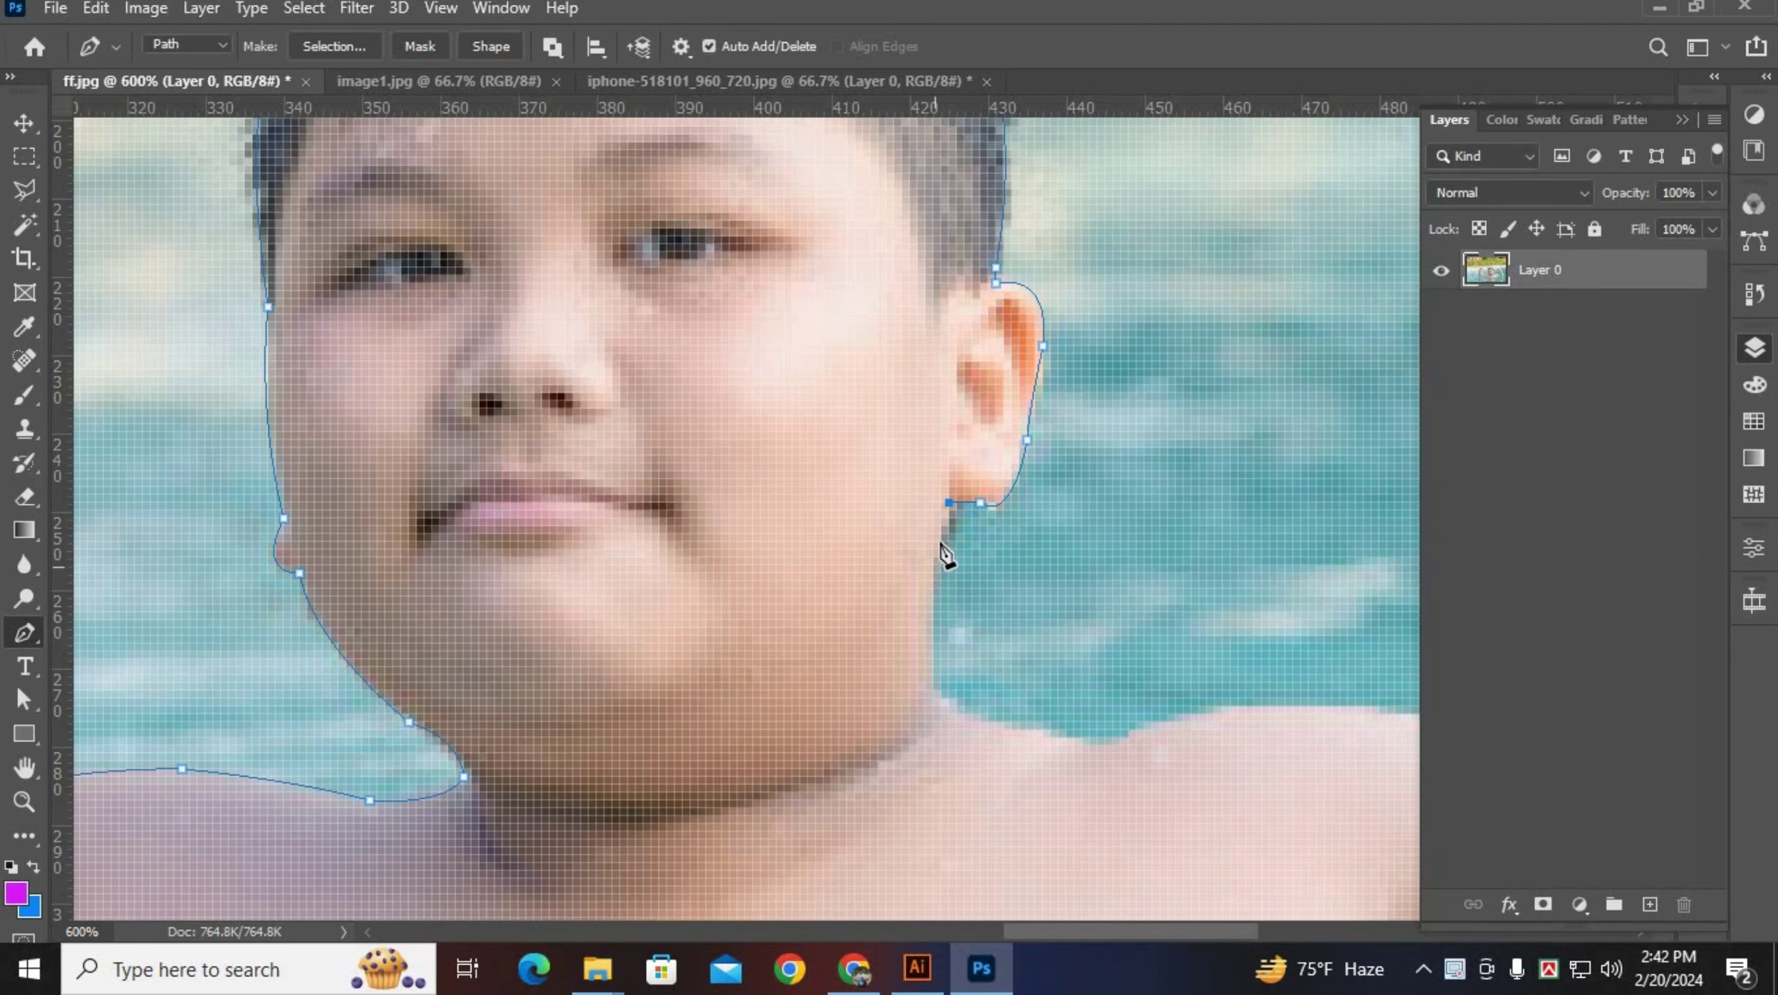
pyautogui.moveTo(942, 533); pyautogui.dragTo(927, 543)
pyautogui.scroll(-1, 964, 697)
pyautogui.click(934, 666)
pyautogui.hotkey('ctrl', 'z')
pyautogui.click(933, 538)
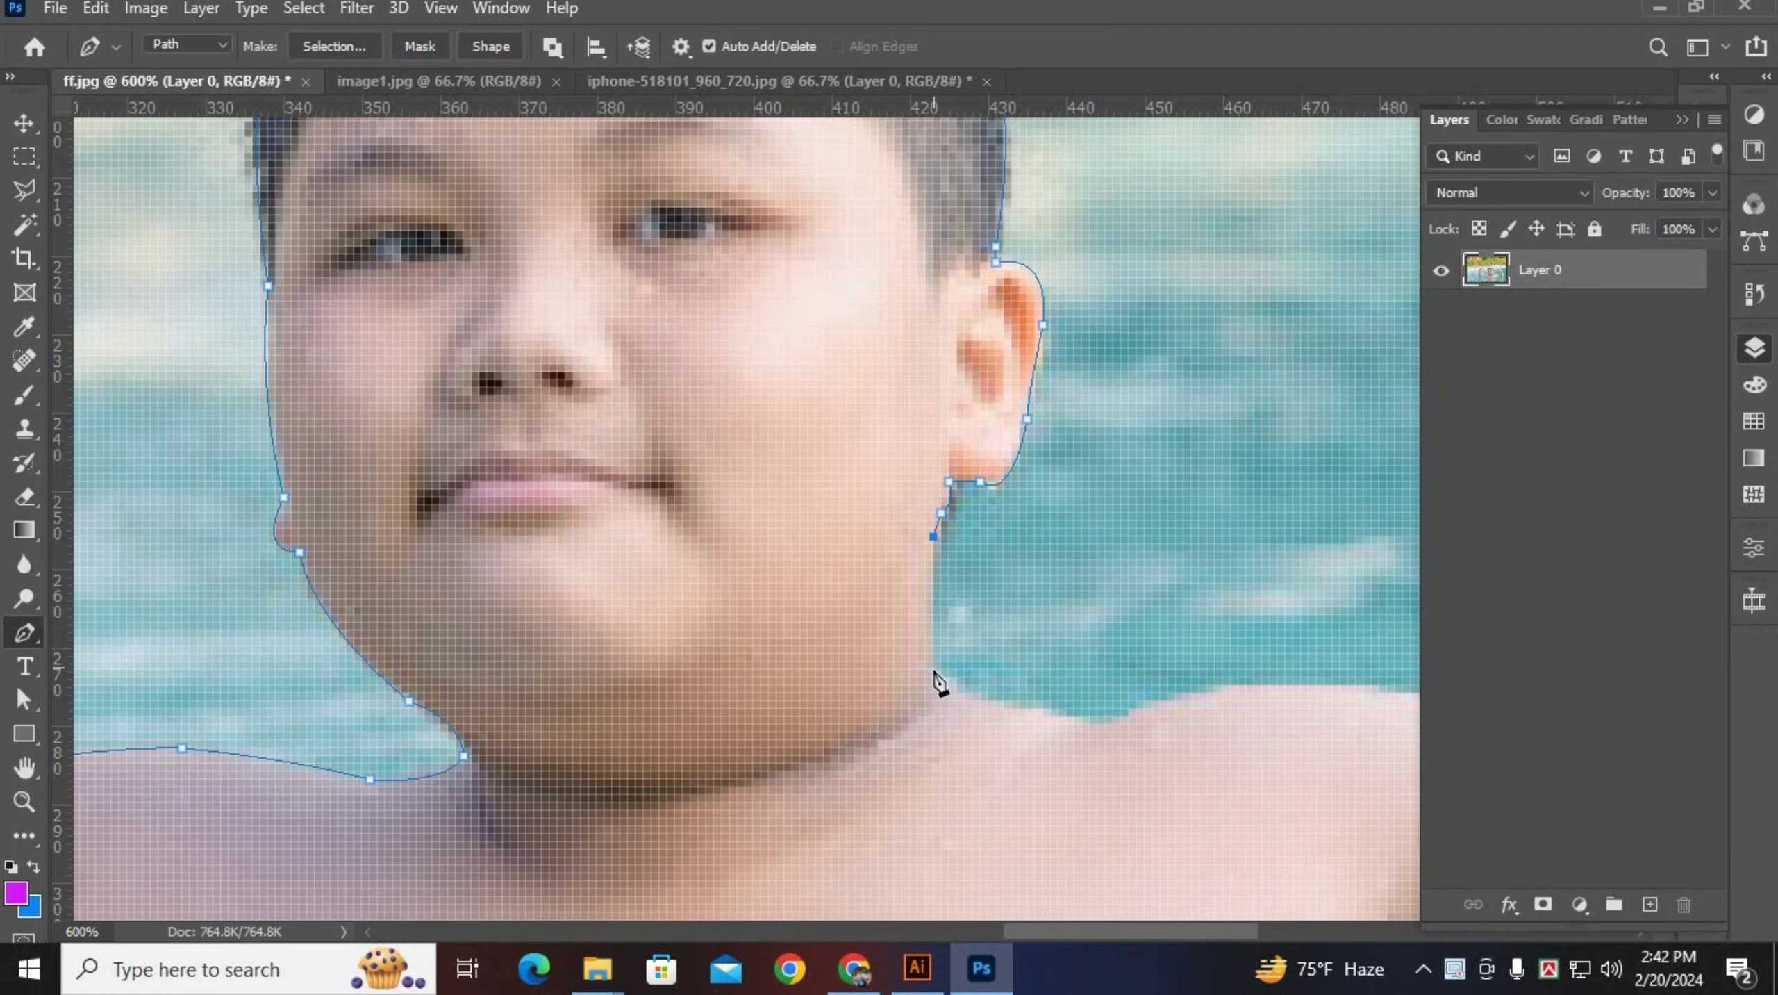
pyautogui.click(934, 672)
# Trace the path over the right shoulder and along the upper arm to the inner elbow.
pyautogui.moveTo(921, 705); pyautogui.dragTo(734, 615)
pyautogui.moveTo(902, 637); pyautogui.dragTo(973, 635)
pyautogui.scroll(-2, 866, 516)
pyautogui.hscroll(5, 866, 516)
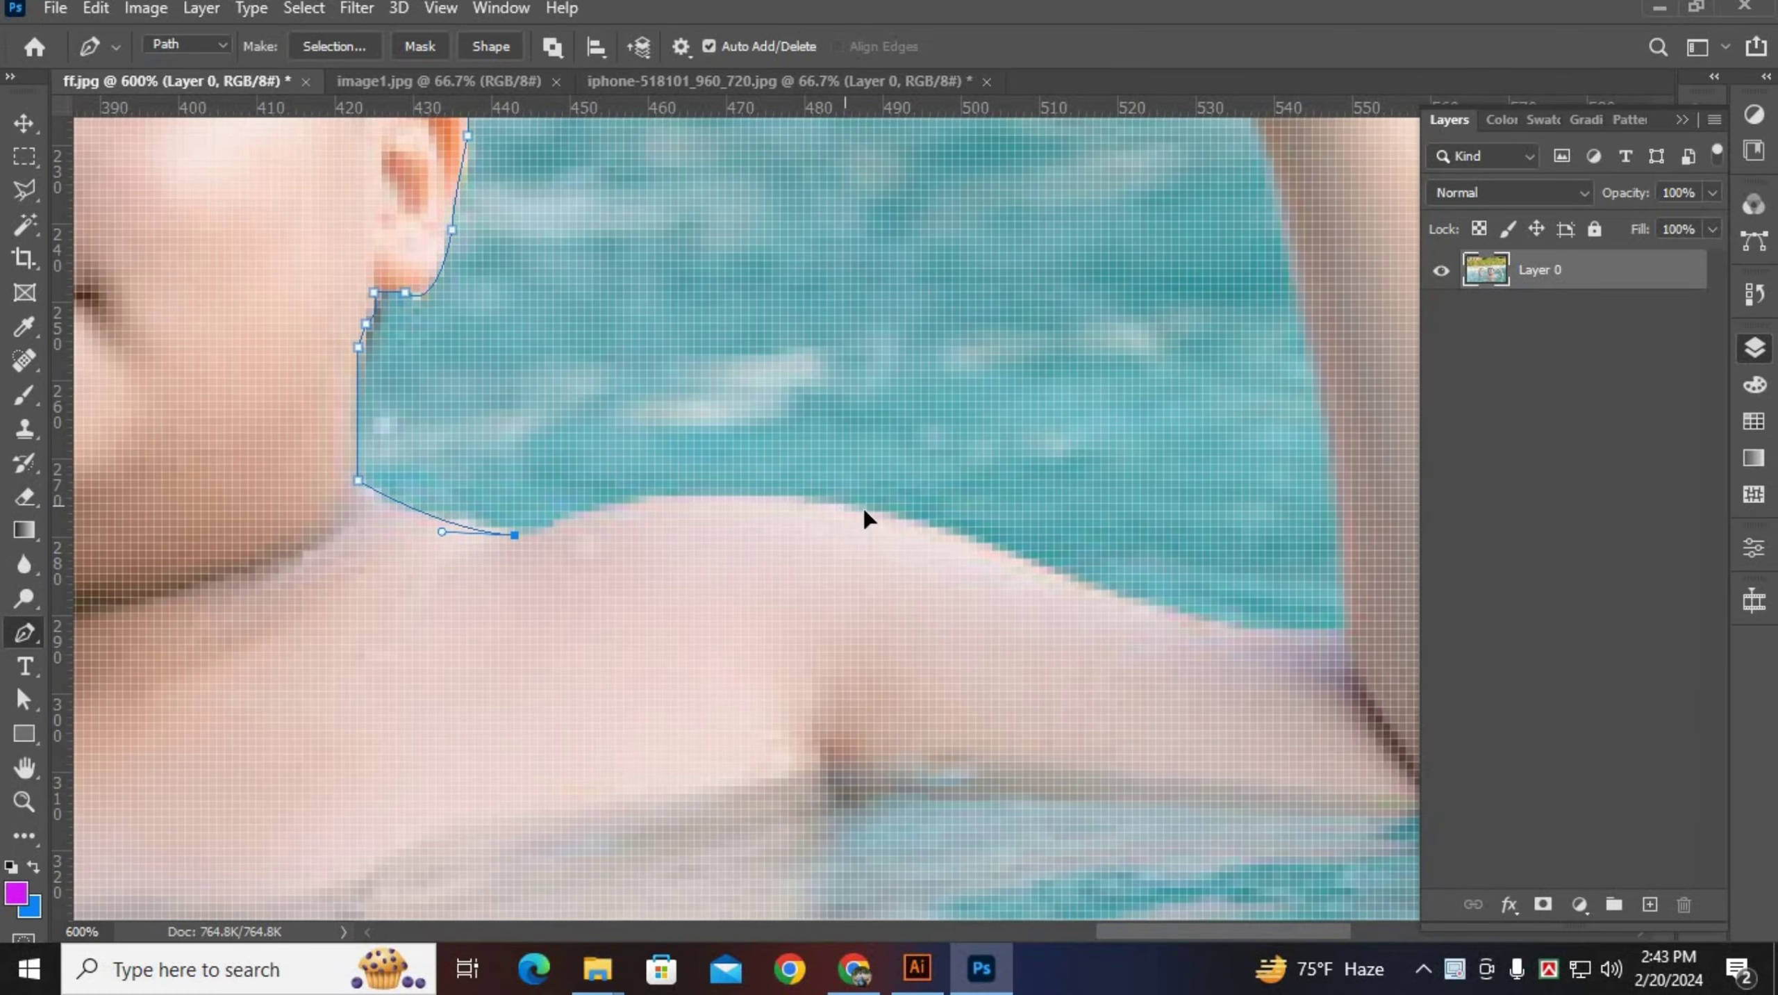
pyautogui.moveTo(851, 504); pyautogui.dragTo(1126, 593)
pyautogui.scroll(-1, 1041, 624)
pyautogui.hscroll(3, 1040, 624)
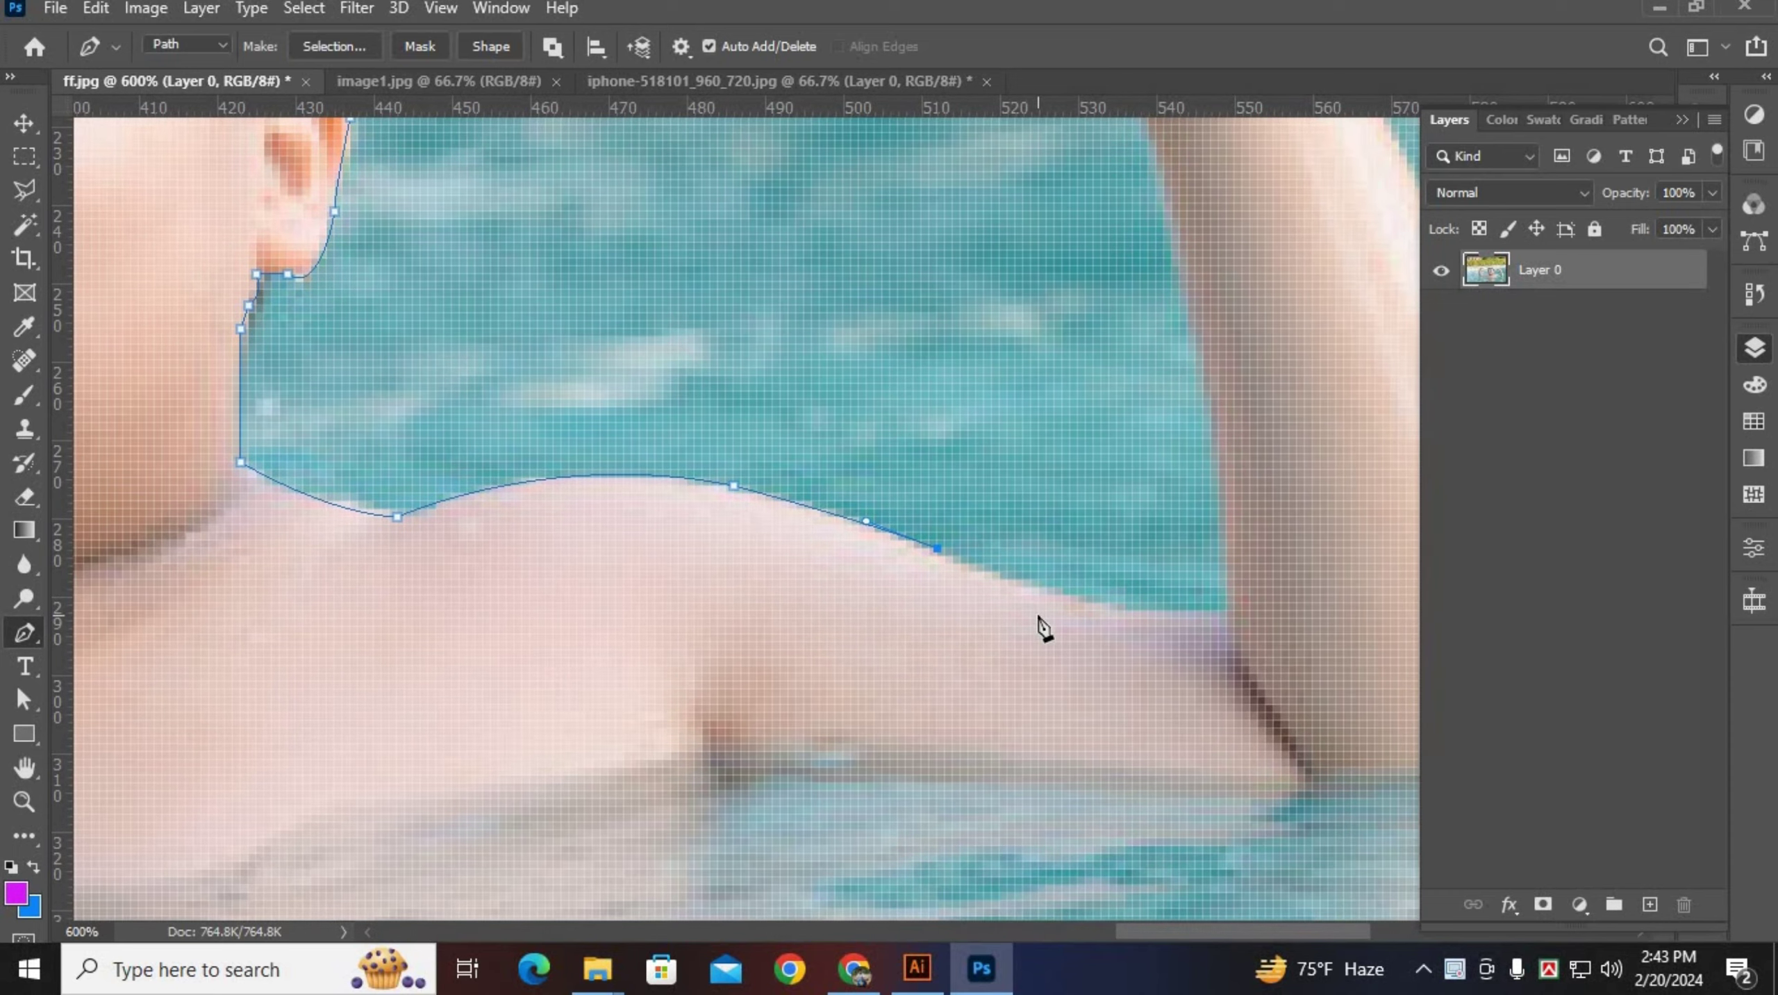
pyautogui.moveTo(1226, 610); pyautogui.dragTo(1362, 609)
# Trace the path up the inner edge of the right forearm to the wrist.
pyautogui.scroll(1, 1227, 611)
pyautogui.moveTo(1219, 496); pyautogui.dragTo(1216, 469)
pyautogui.keyDown('alt'); pyautogui.click(1219, 496); pyautogui.keyUp('alt')
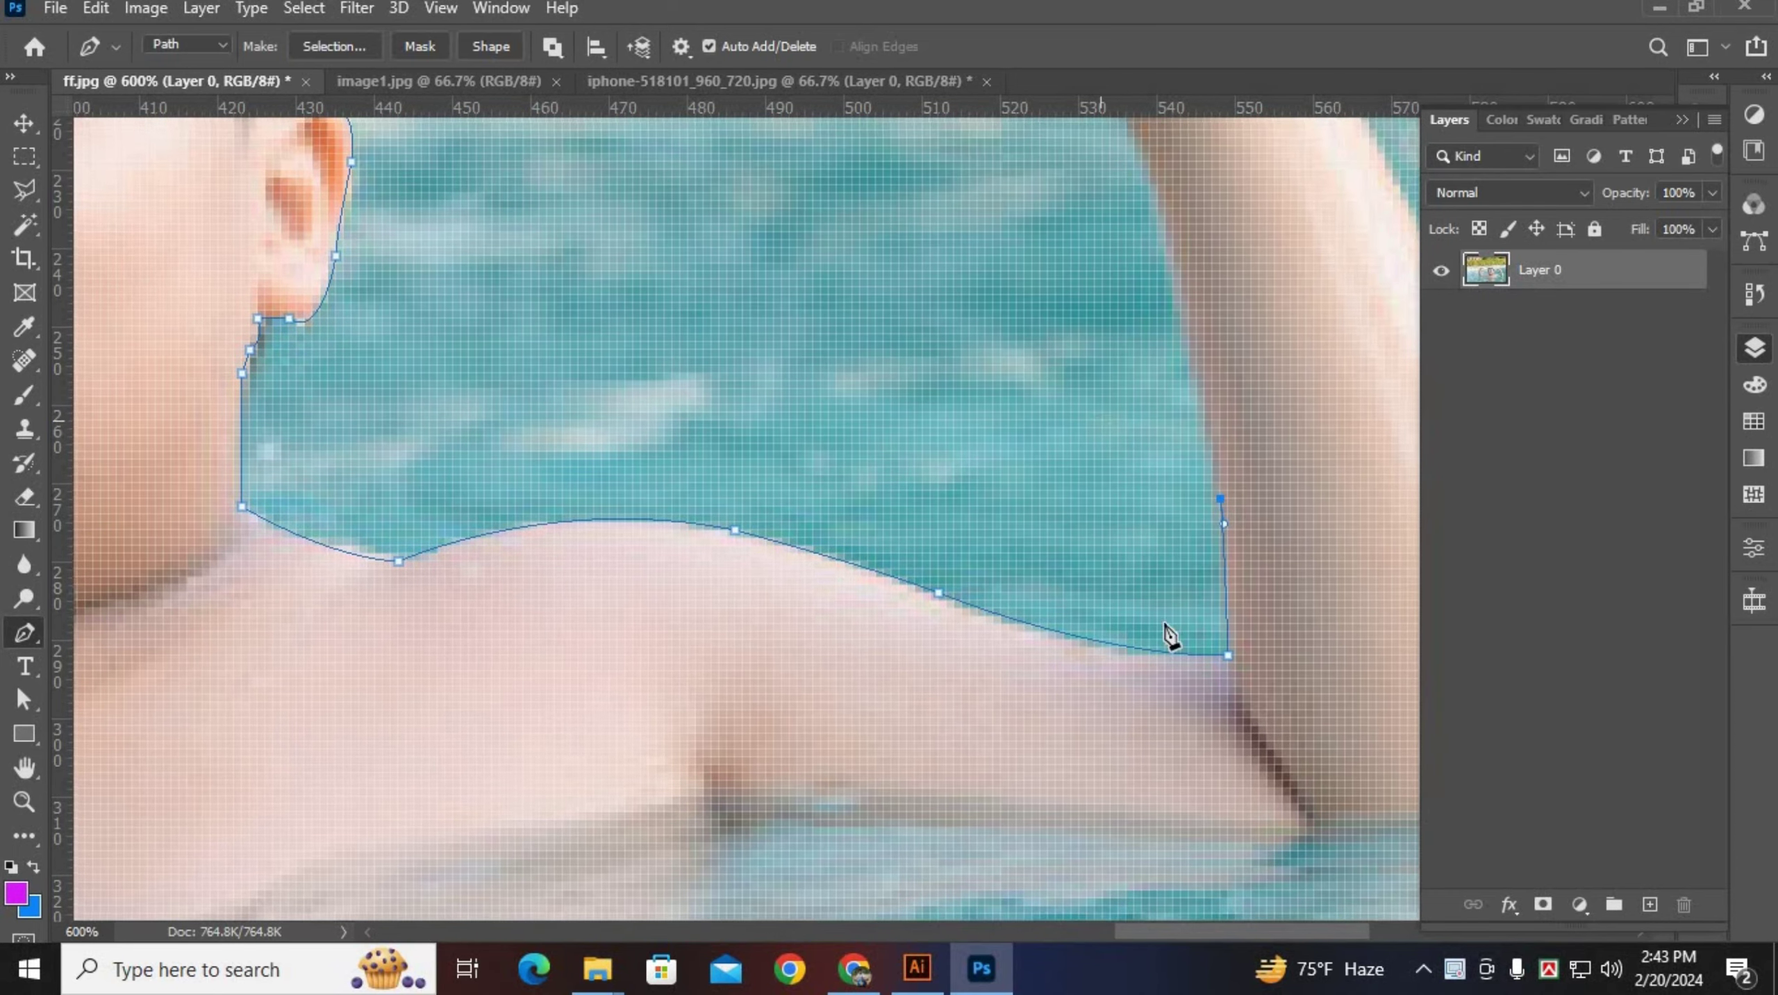
pyautogui.scroll(6, 1175, 637)
pyautogui.hscroll(-1, 1175, 637)
pyautogui.moveTo(1161, 369); pyautogui.dragTo(1107, 289)
pyautogui.keyDown('alt'); pyautogui.click(1161, 369); pyautogui.keyUp('alt')
# Outline the underside of the right fist and continue the path around the fingertips to the knuckles.
pyautogui.scroll(3, 1083, 482)
pyautogui.moveTo(1073, 443)
pyautogui.mouseDown()
pyautogui.moveTo(1017, 455)
pyautogui.moveTo(955, 414)
pyautogui.mouseUp()
pyautogui.keyDown('alt'); pyautogui.click(1073, 443); pyautogui.keyUp('alt')
pyautogui.keyDown('alt'); pyautogui.click(978, 420); pyautogui.keyUp('alt')
pyautogui.click(838, 412)
pyautogui.moveTo(830, 365); pyautogui.dragTo(849, 360)
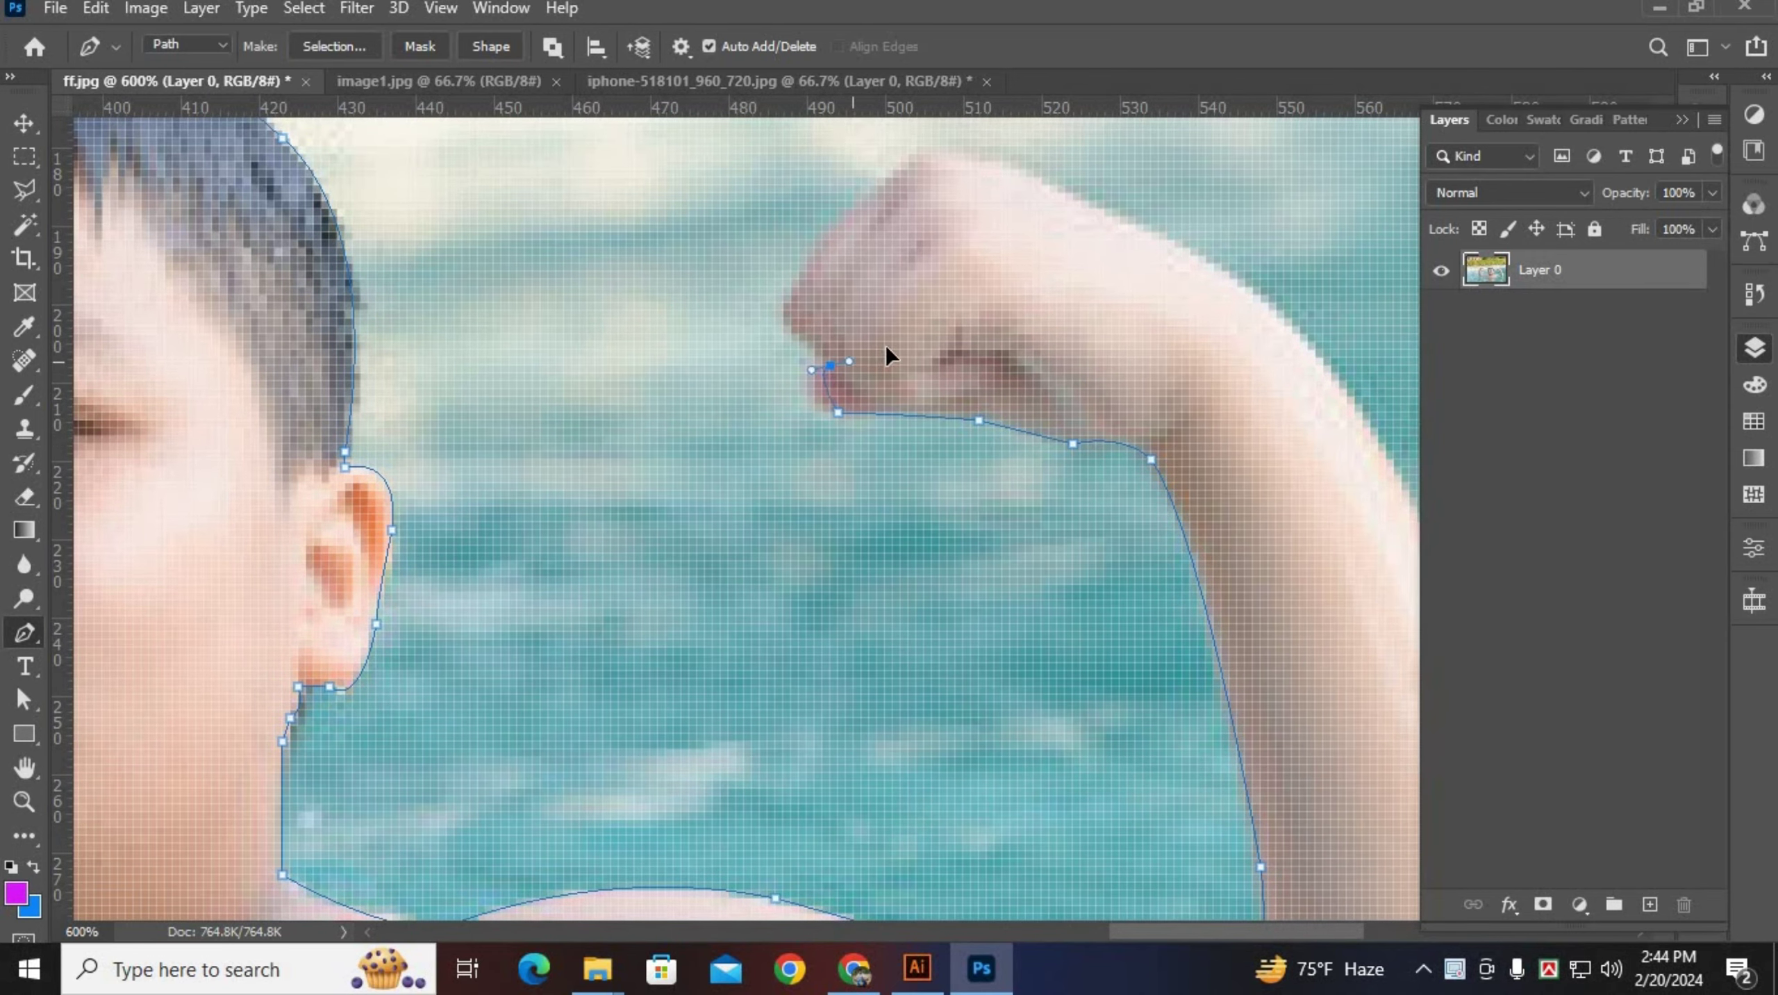
pyautogui.click(823, 357)
pyautogui.click(784, 319)
# Curve the path over the top of the right fist to the back of the hand.
pyautogui.moveTo(891, 364); pyautogui.dragTo(670, 760)
pyautogui.moveTo(687, 550); pyautogui.dragTo(826, 446)
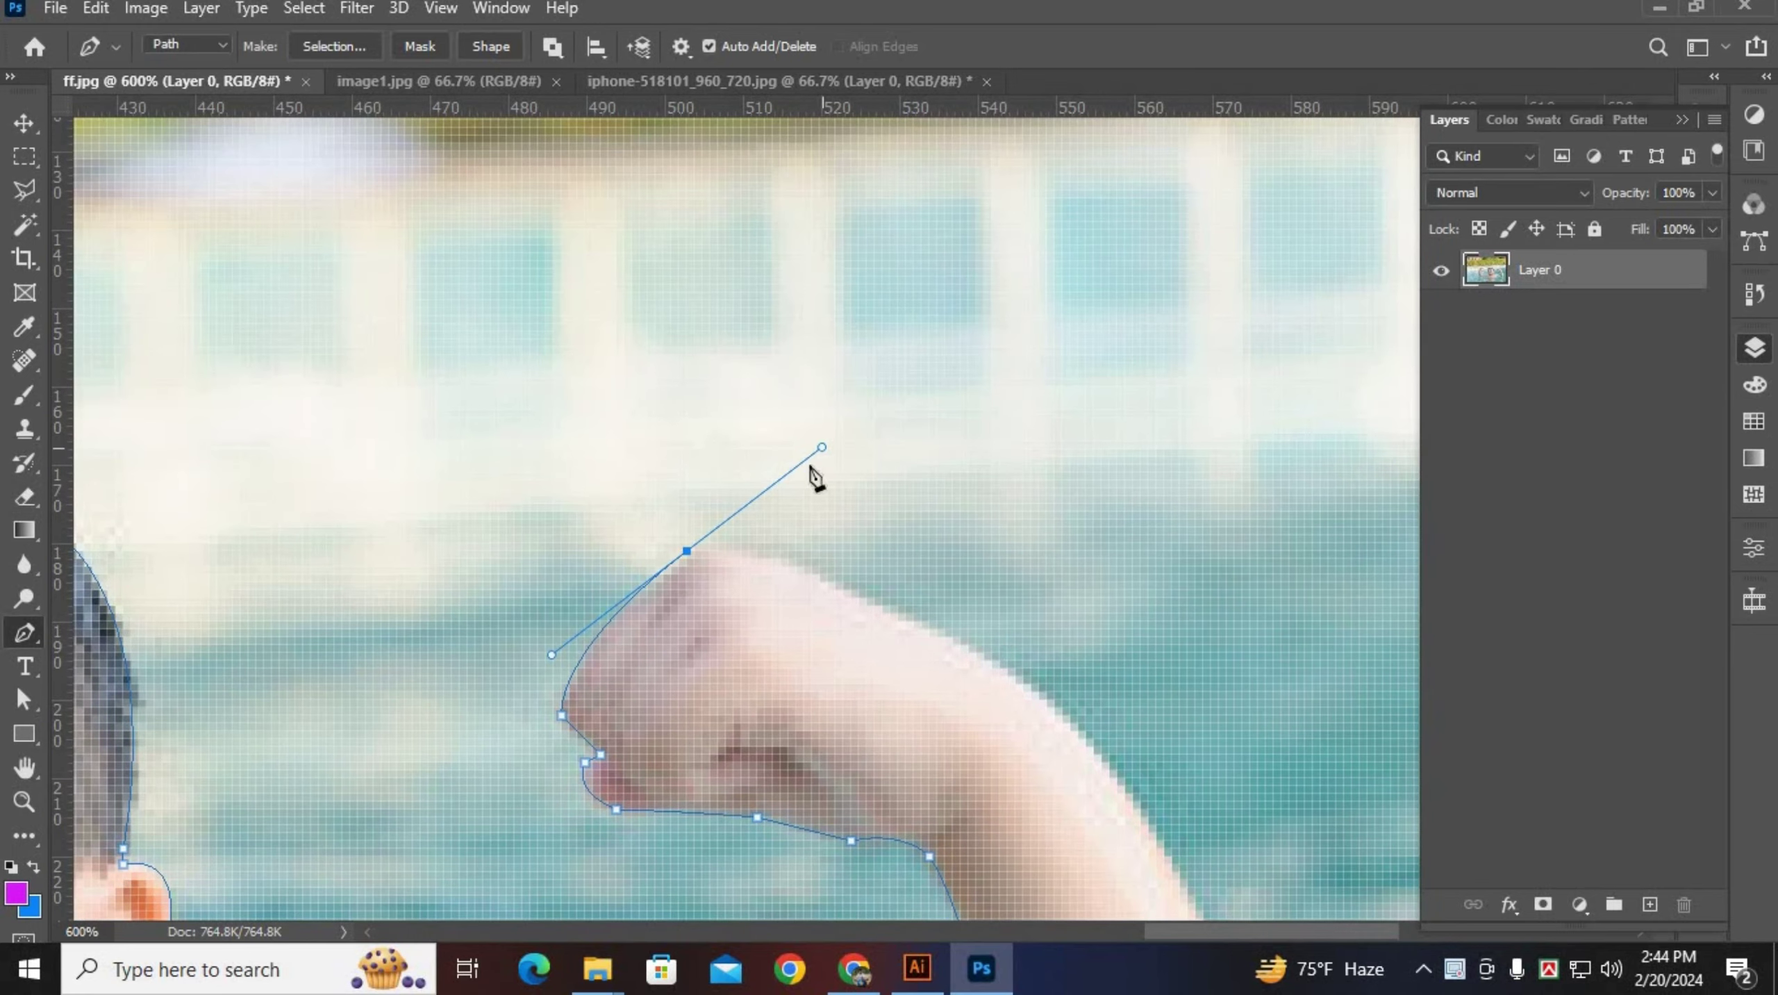
pyautogui.keyDown('alt'); pyautogui.click(687, 550); pyautogui.keyUp('alt')
pyautogui.moveTo(851, 589); pyautogui.dragTo(514, 281)
pyautogui.keyDown('alt'); pyautogui.click(851, 589); pyautogui.keyUp('alt')
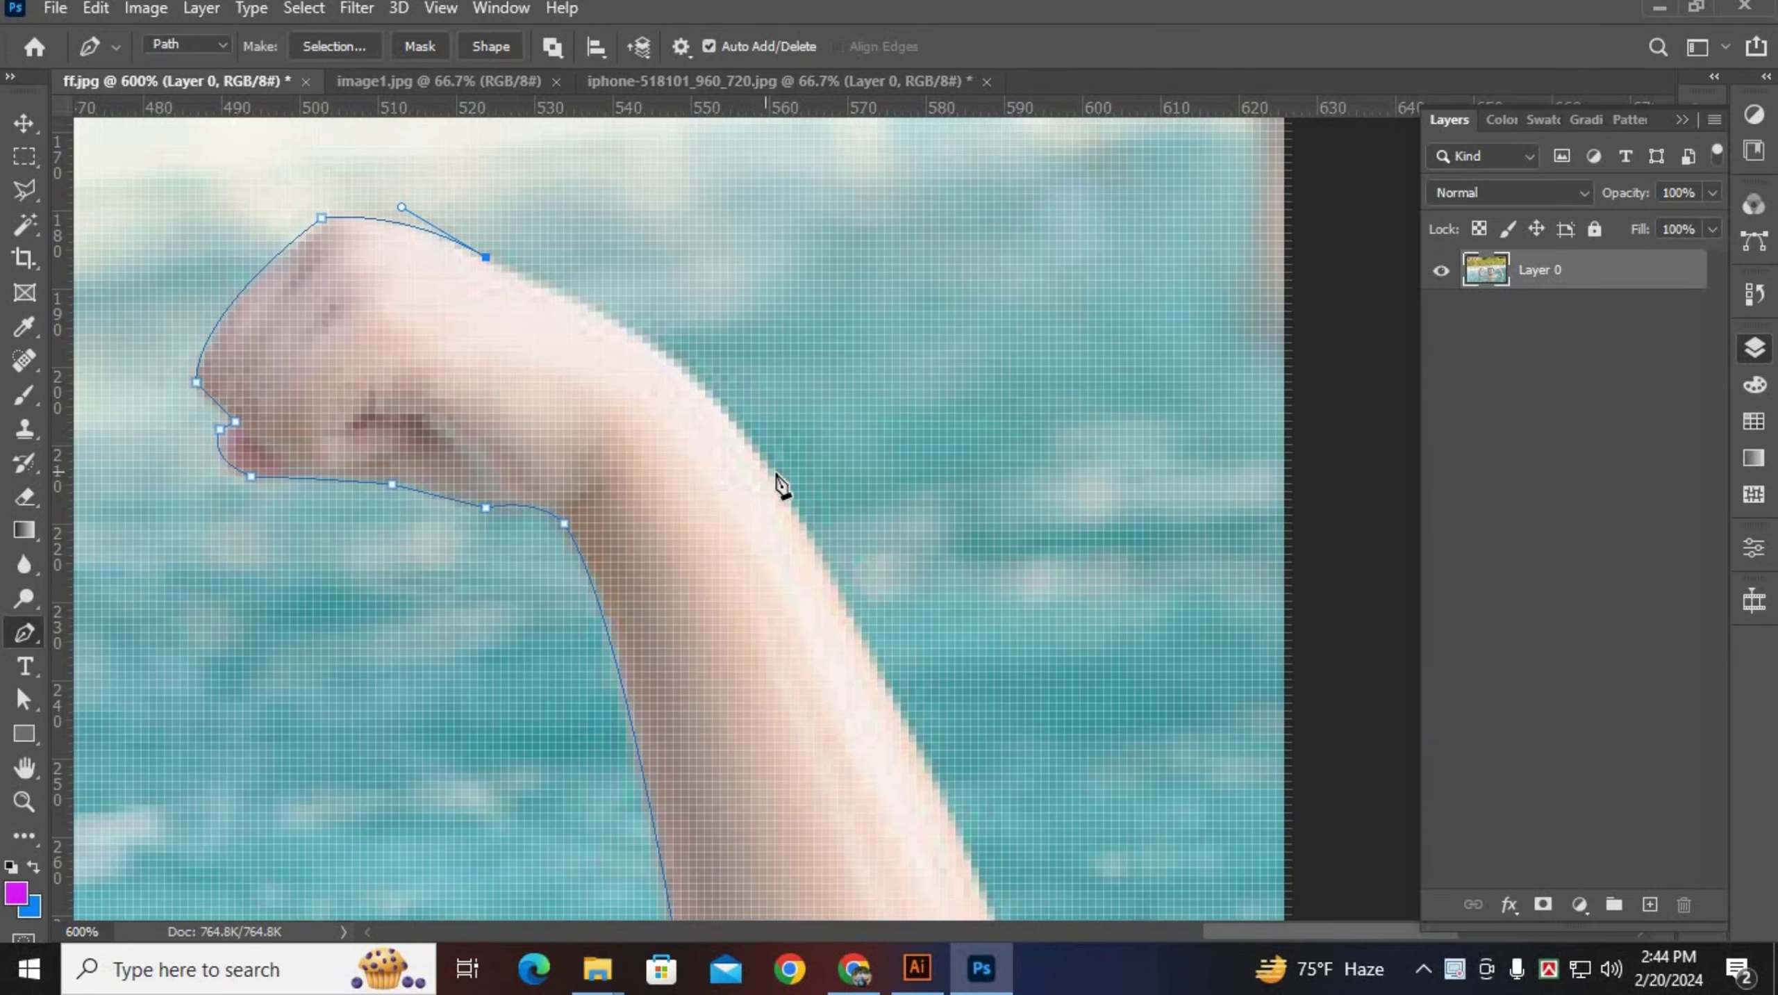
# Trace the path down the outer edge of the right forearm to the elbow at the waterline.
pyautogui.moveTo(776, 475); pyautogui.dragTo(594, 378)
pyautogui.keyDown('alt'); pyautogui.click(776, 476); pyautogui.keyUp('alt')
pyautogui.moveTo(773, 568); pyautogui.dragTo(787, 620)
pyautogui.keyDown('alt'); pyautogui.click(772, 568); pyautogui.keyUp('alt')
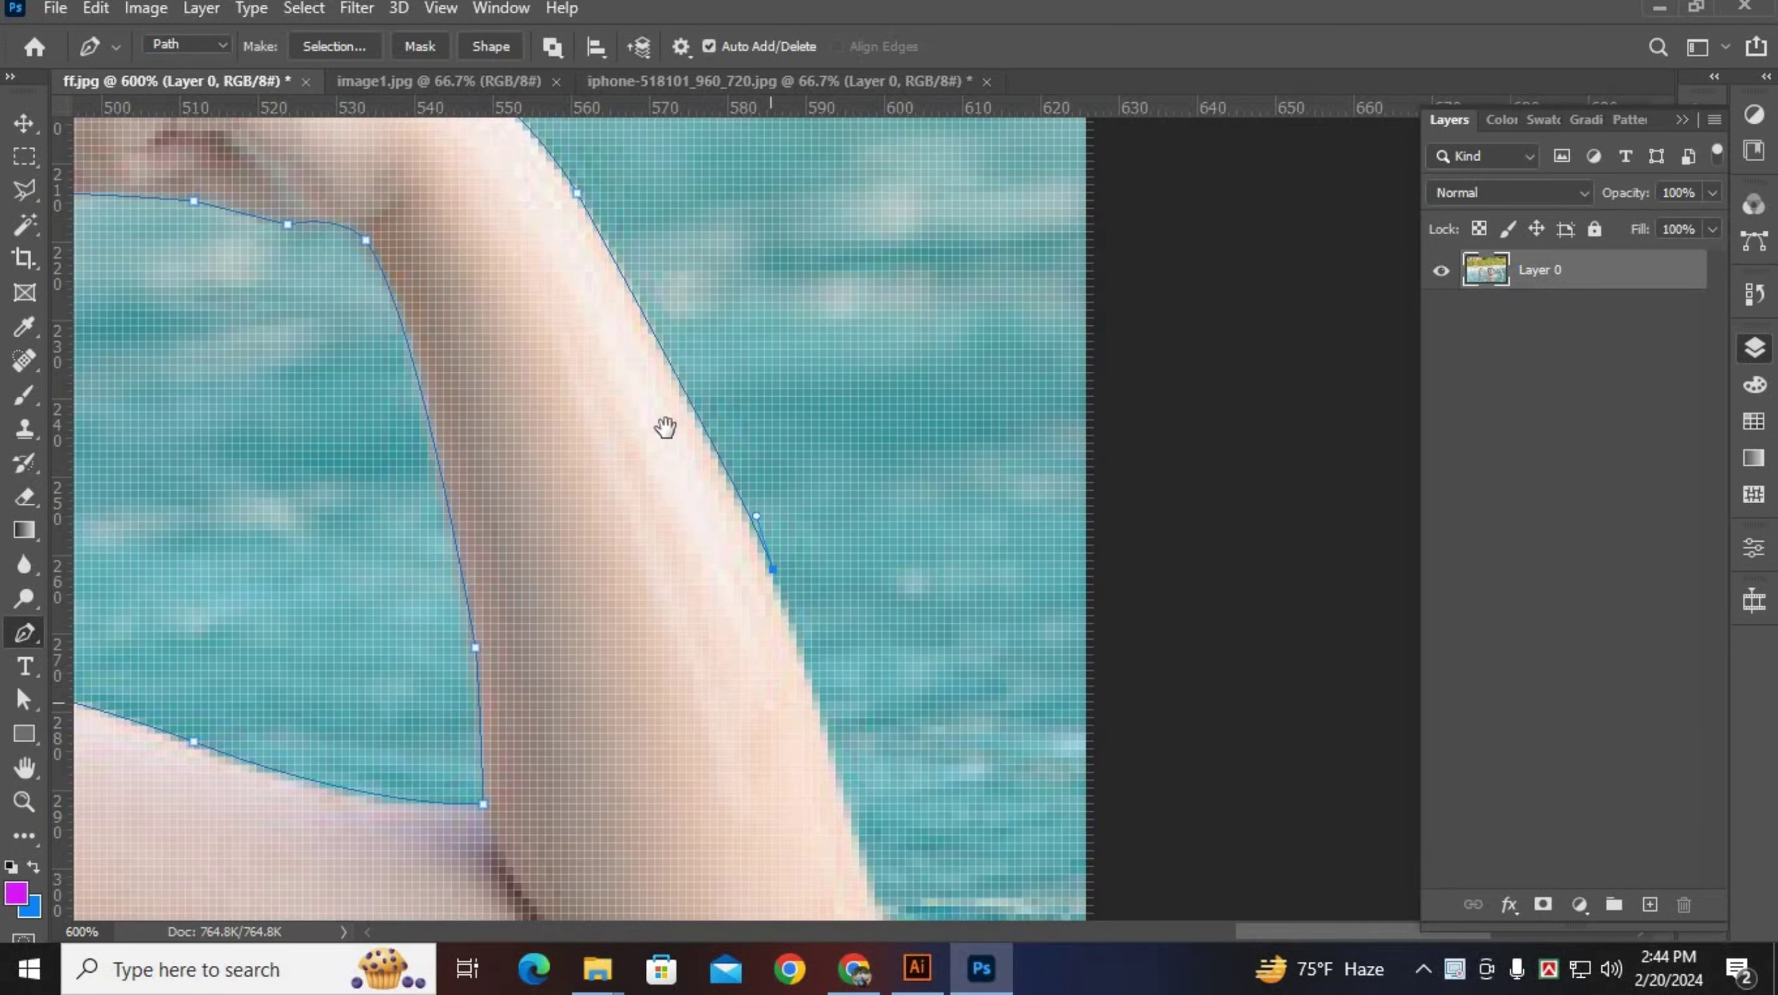
pyautogui.moveTo(667, 425); pyautogui.dragTo(557, 138)
pyautogui.moveTo(764, 618); pyautogui.dragTo(777, 681)
pyautogui.keyDown('alt'); pyautogui.click(764, 618); pyautogui.keyUp('alt')
pyautogui.click(764, 642)
# Continue the path along the waterline beneath the right elbow and upper arm to the armpit.
pyautogui.click(459, 673)
pyautogui.moveTo(461, 677); pyautogui.dragTo(594, 660)
pyautogui.moveTo(507, 665); pyautogui.dragTo(974, 664)
pyautogui.keyDown('alt'); pyautogui.click(507, 665); pyautogui.keyUp('alt')
pyautogui.moveTo(660, 641); pyautogui.dragTo(960, 610)
pyautogui.keyDown('alt'); pyautogui.click(661, 641); pyautogui.keyUp('alt')
pyautogui.moveTo(766, 615); pyautogui.dragTo(738, 617)
pyautogui.keyDown('alt'); pyautogui.click(767, 616); pyautogui.keyUp('alt')
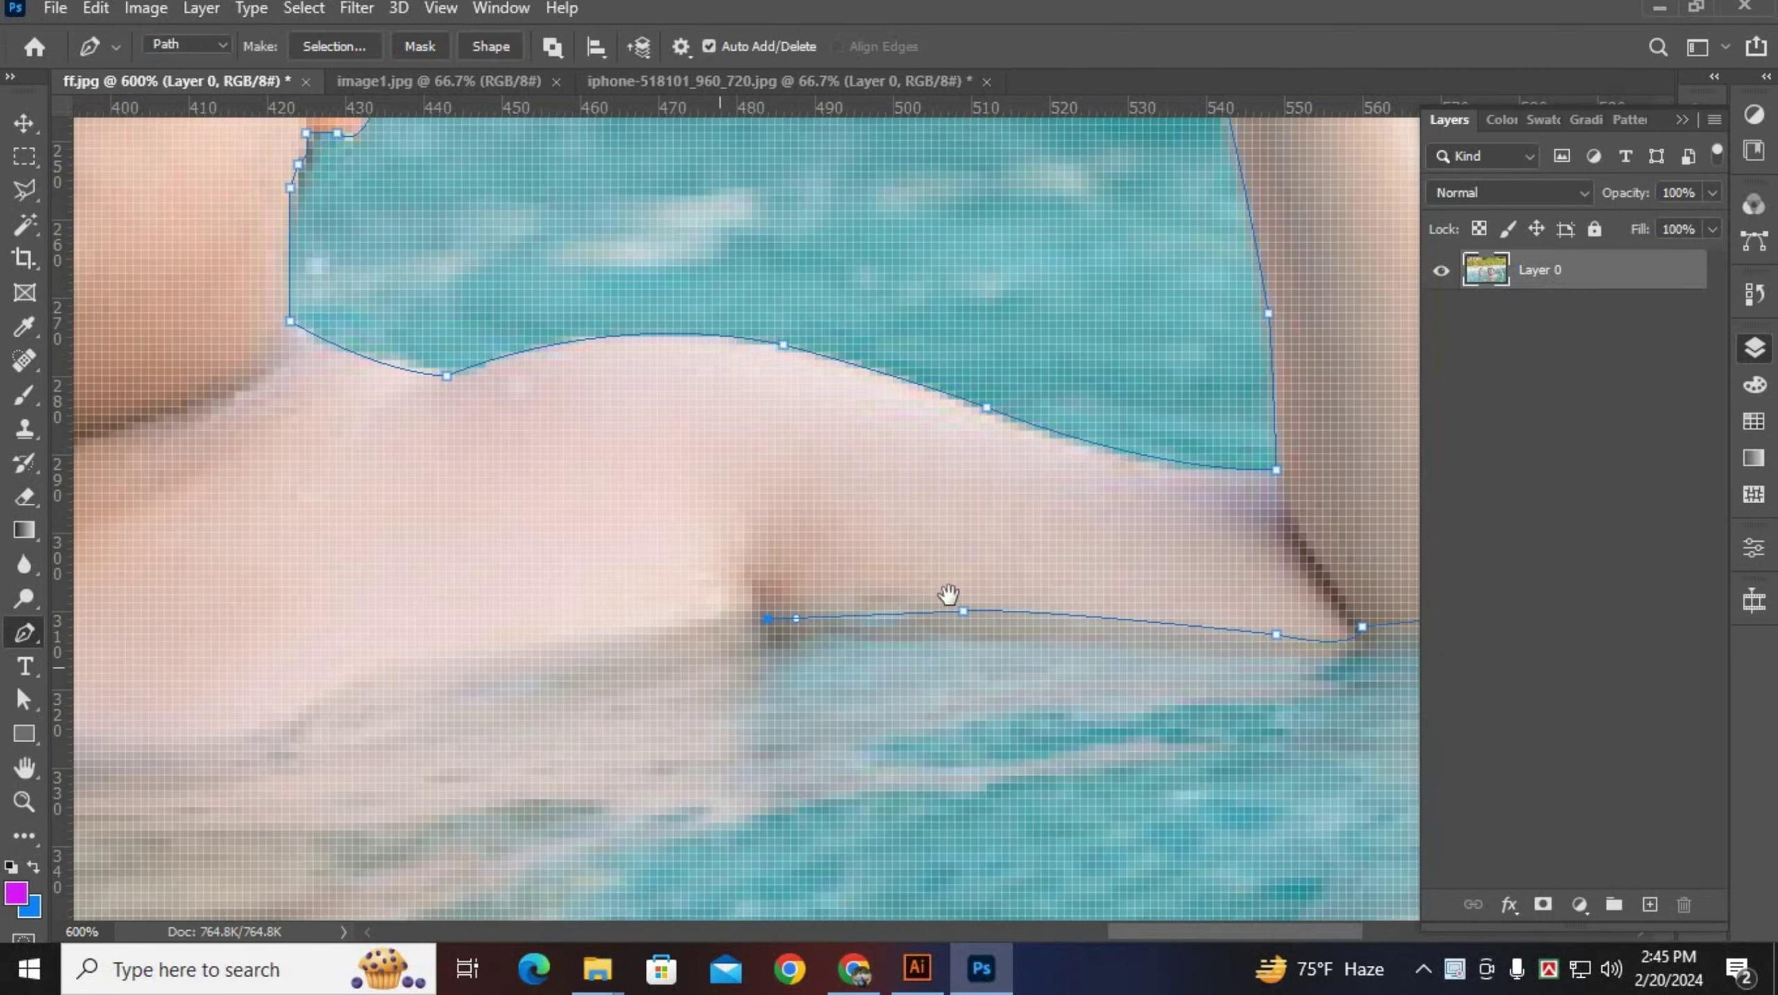
# Trace the path along the waterline from the right armpit across the lower edge of the chest.
pyautogui.moveTo(949, 595); pyautogui.dragTo(1195, 511)
pyautogui.moveTo(817, 564); pyautogui.dragTo(726, 632)
pyautogui.keyDown('alt'); pyautogui.click(816, 564); pyautogui.keyUp('alt')
pyautogui.keyDown('alt'); pyautogui.click(775, 580); pyautogui.keyUp('alt')
pyautogui.moveTo(465, 599); pyautogui.dragTo(1044, 624)
pyautogui.moveTo(833, 619); pyautogui.dragTo(703, 635)
pyautogui.keyDown('alt'); pyautogui.click(833, 619); pyautogui.keyUp('alt')
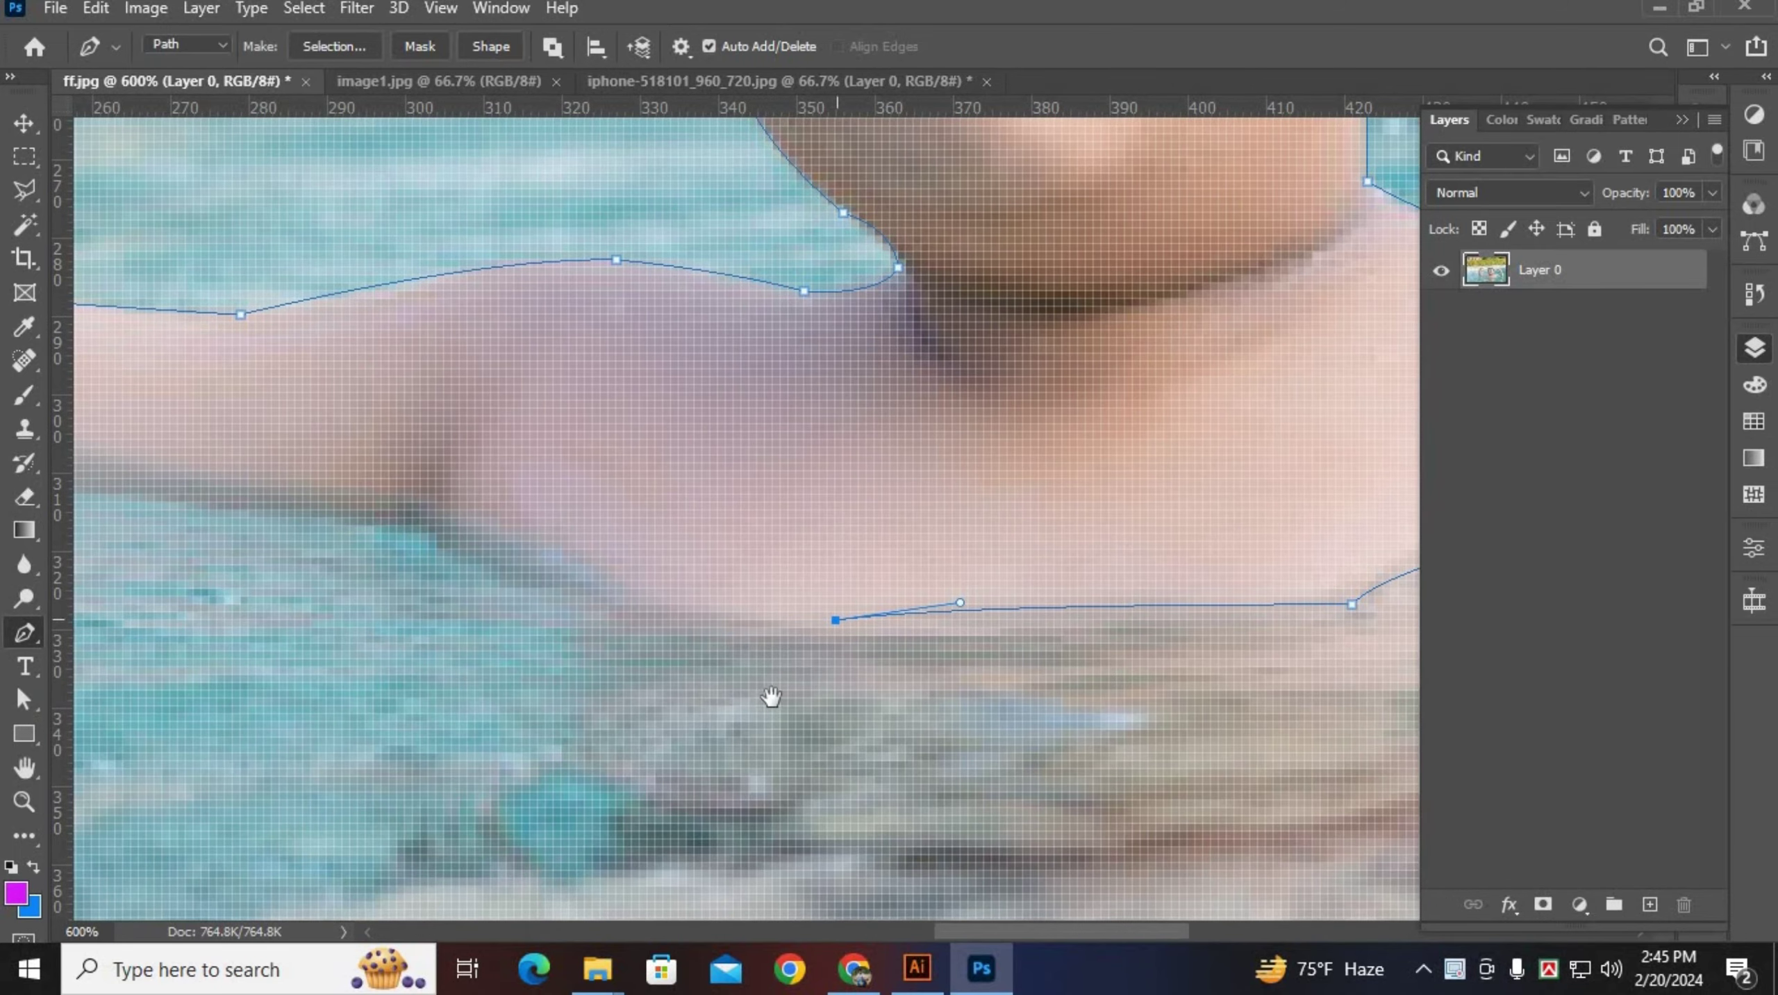
# Continue the path from the chest past the left armpit and along the underside of the left upper arm toward the elbow.
pyautogui.moveTo(771, 699); pyautogui.dragTo(951, 736)
pyautogui.moveTo(787, 609); pyautogui.dragTo(721, 550)
pyautogui.moveTo(671, 617); pyautogui.dragTo(906, 729)
pyautogui.moveTo(842, 651); pyautogui.dragTo(834, 627)
pyautogui.keyDown('alt'); pyautogui.click(843, 651); pyautogui.keyUp('alt')
pyautogui.moveTo(384, 630); pyautogui.dragTo(721, 660)
pyautogui.moveTo(610, 586); pyautogui.dragTo(523, 561)
pyautogui.hotkey('ctrl', 'z')
pyautogui.moveTo(602, 626); pyautogui.dragTo(509, 592)
pyautogui.keyDown('alt'); pyautogui.click(602, 626); pyautogui.keyUp('alt')
pyautogui.hotkey('ctrl', '-')
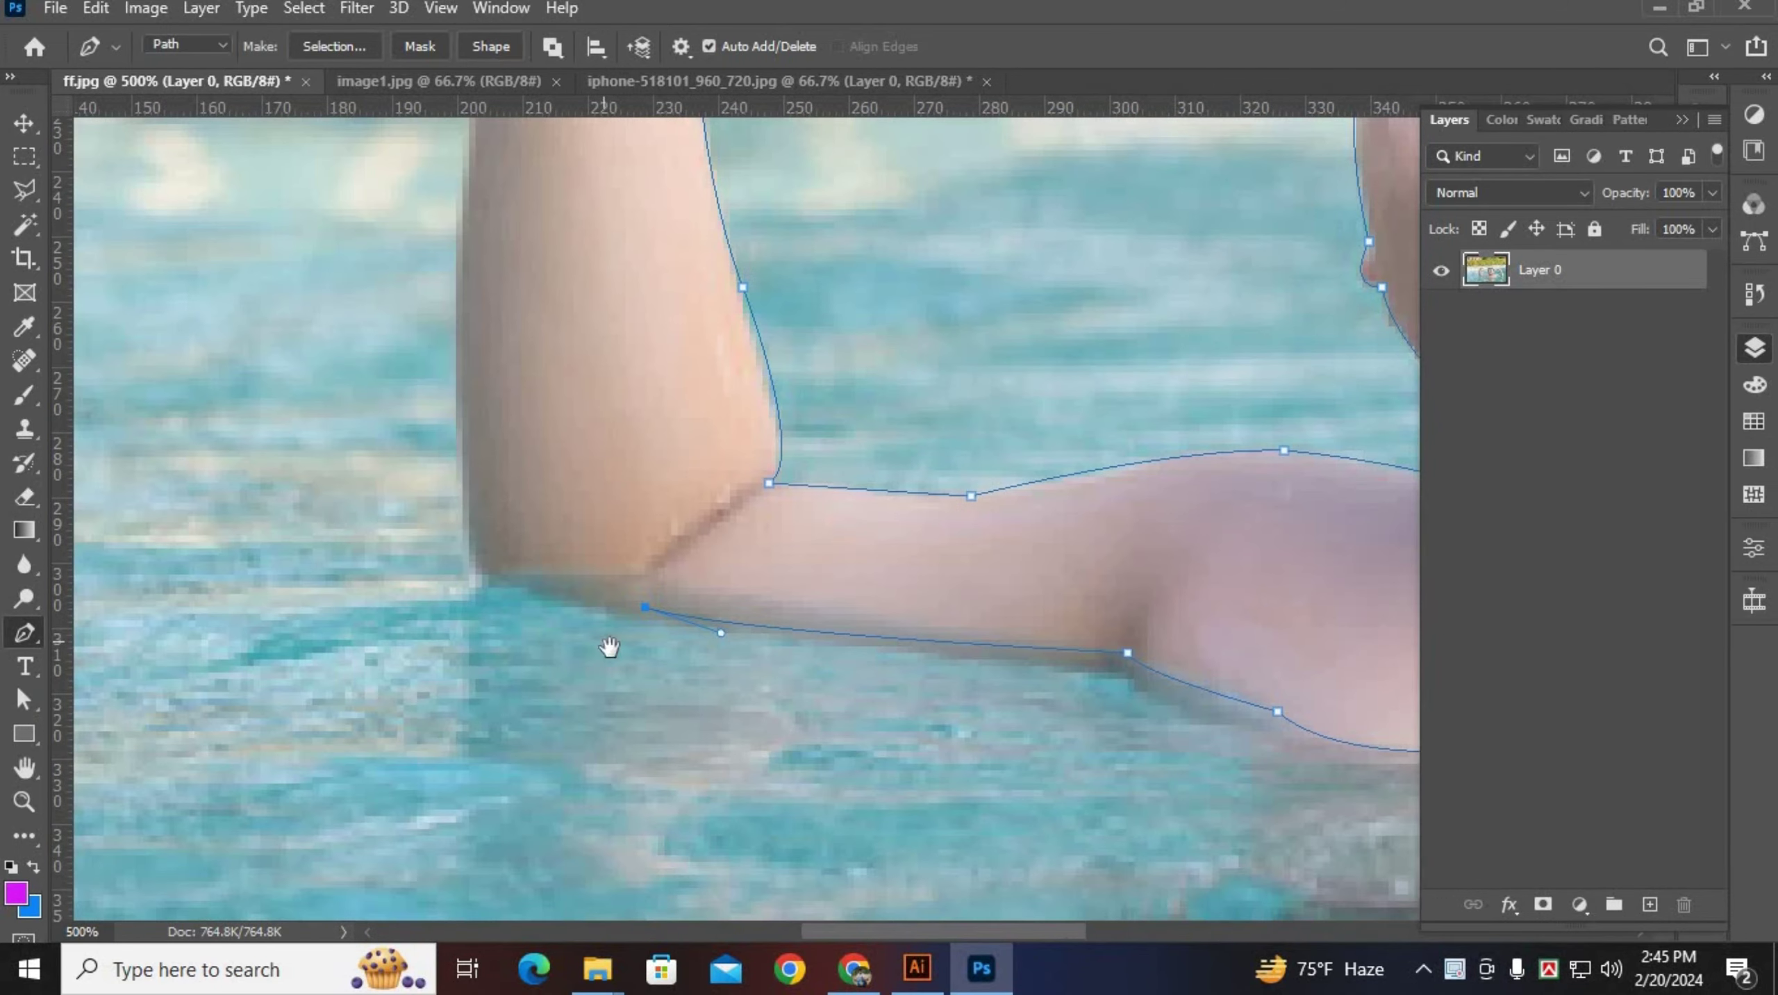
# Trace the path around the left elbow and up the outer edge of the forearm to the side of the fist.
pyautogui.moveTo(608, 646); pyautogui.dragTo(824, 749)
pyautogui.moveTo(681, 652); pyautogui.dragTo(695, 453)
pyautogui.scroll(2, 668, 641)
pyautogui.scroll(-2, 700, 609)
pyautogui.keyDown('alt'); pyautogui.click(675, 575); pyautogui.keyUp('alt')
pyautogui.scroll(2, 694, 582)
pyautogui.keyDown('alt'); pyautogui.click(694, 477); pyautogui.keyUp('alt')
pyautogui.scroll(3, 723, 426)
pyautogui.moveTo(714, 384); pyautogui.dragTo(737, 305)
pyautogui.click(734, 307)
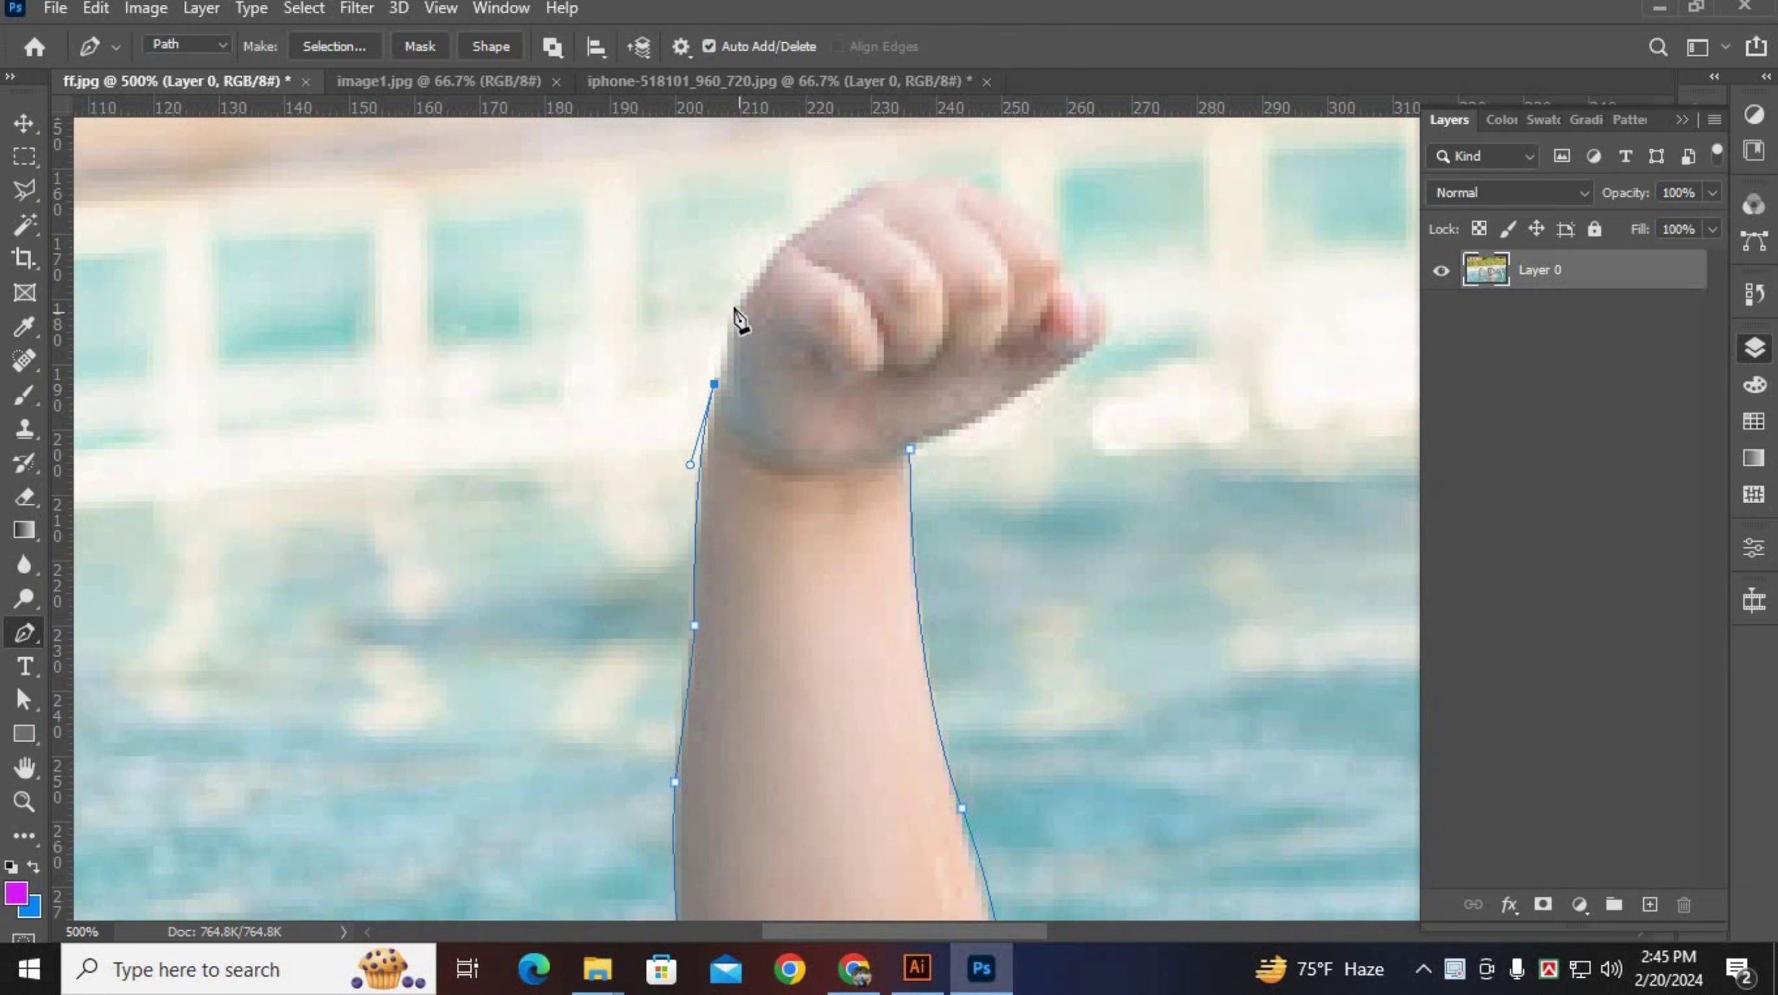
# Extend the path around the back of the left hand and over the top of the knuckles.
pyautogui.click(767, 260)
pyautogui.scroll(1, 780, 278)
pyautogui.hscroll(-1, 780, 279)
pyautogui.click(705, 286)
pyautogui.hscroll(2, 709, 296)
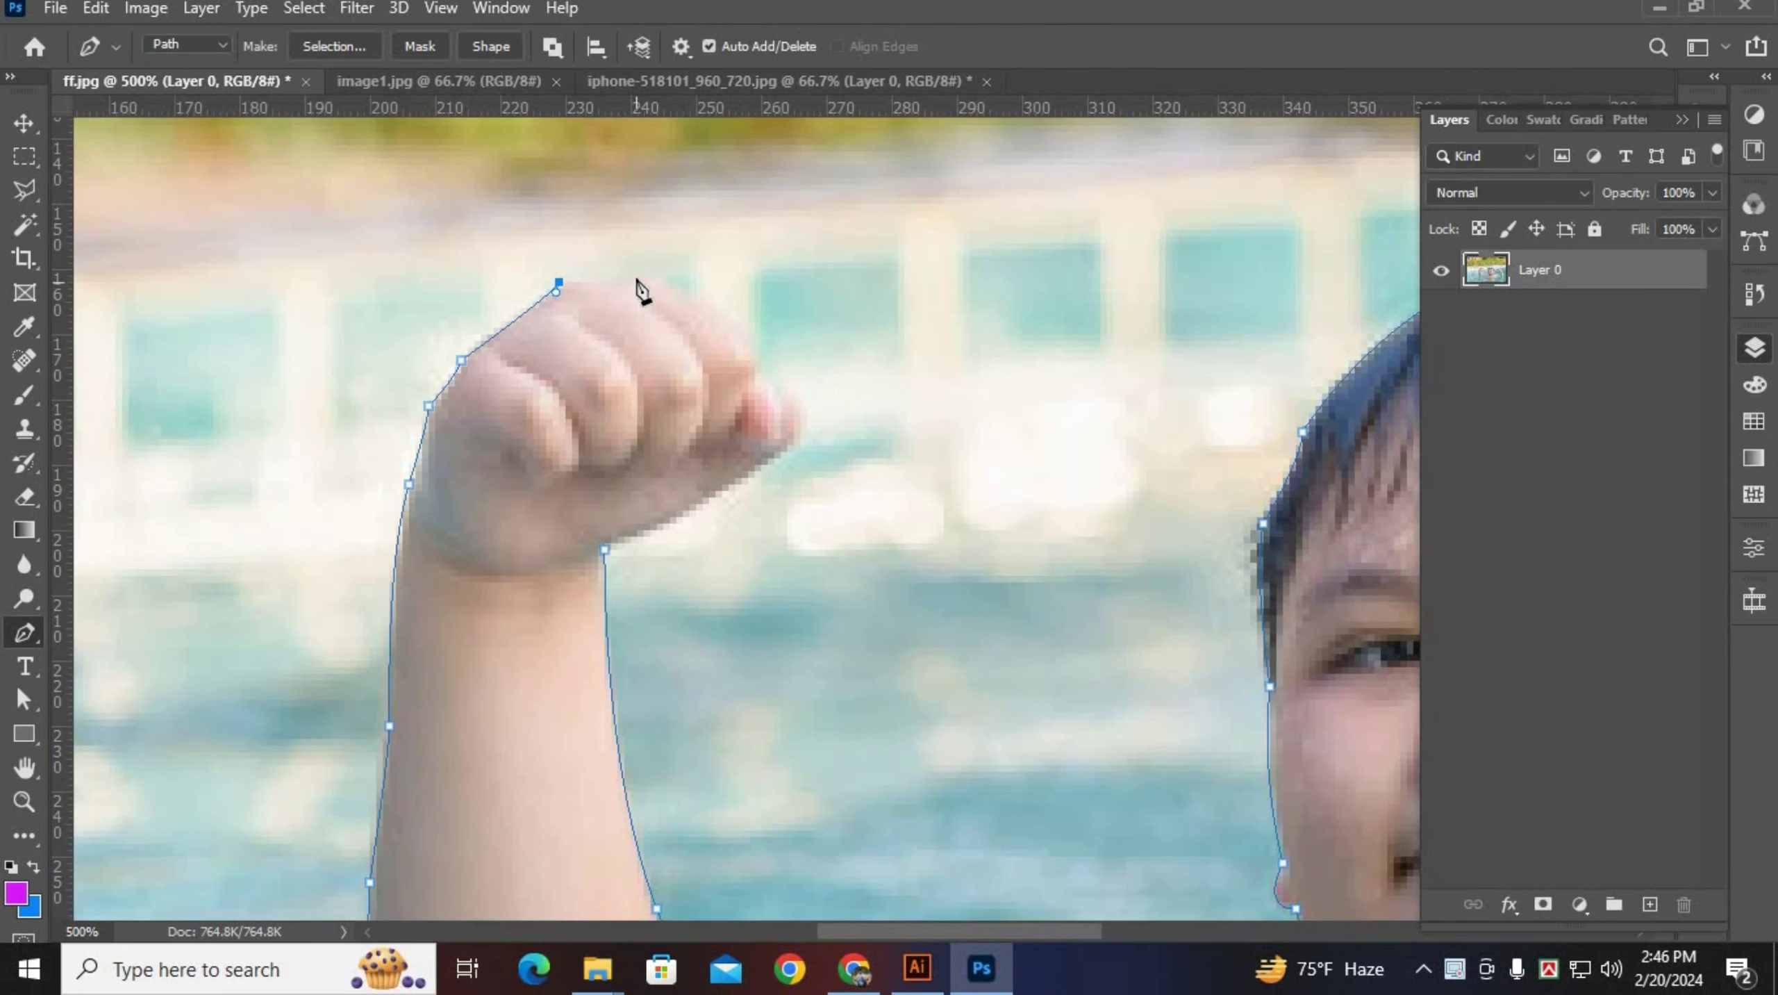
pyautogui.click(637, 276)
pyautogui.hscroll(2, 739, 414)
pyautogui.scroll(-1, 744, 420)
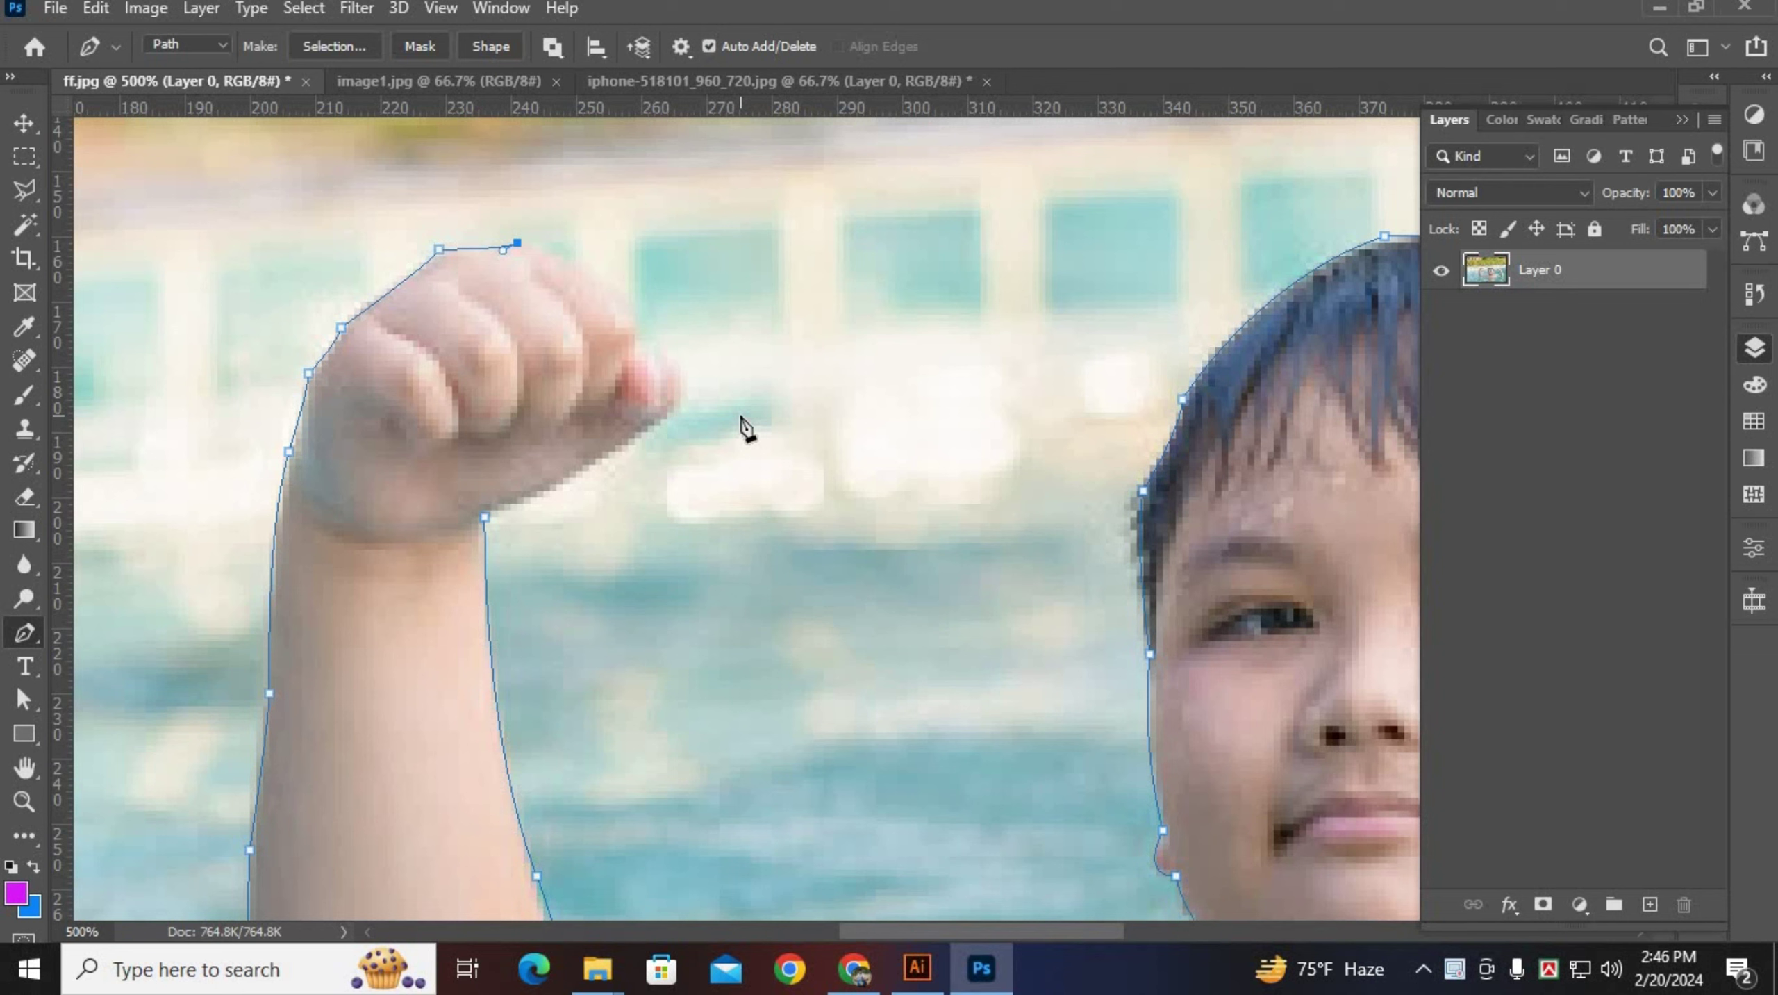
# Outline the little finger and underside of the left fist, and close the path at its starting point on the wrist.
pyautogui.moveTo(628, 301); pyautogui.dragTo(639, 320)
pyautogui.click(635, 347)
pyautogui.click(667, 354)
pyautogui.moveTo(673, 413); pyautogui.dragTo(651, 438)
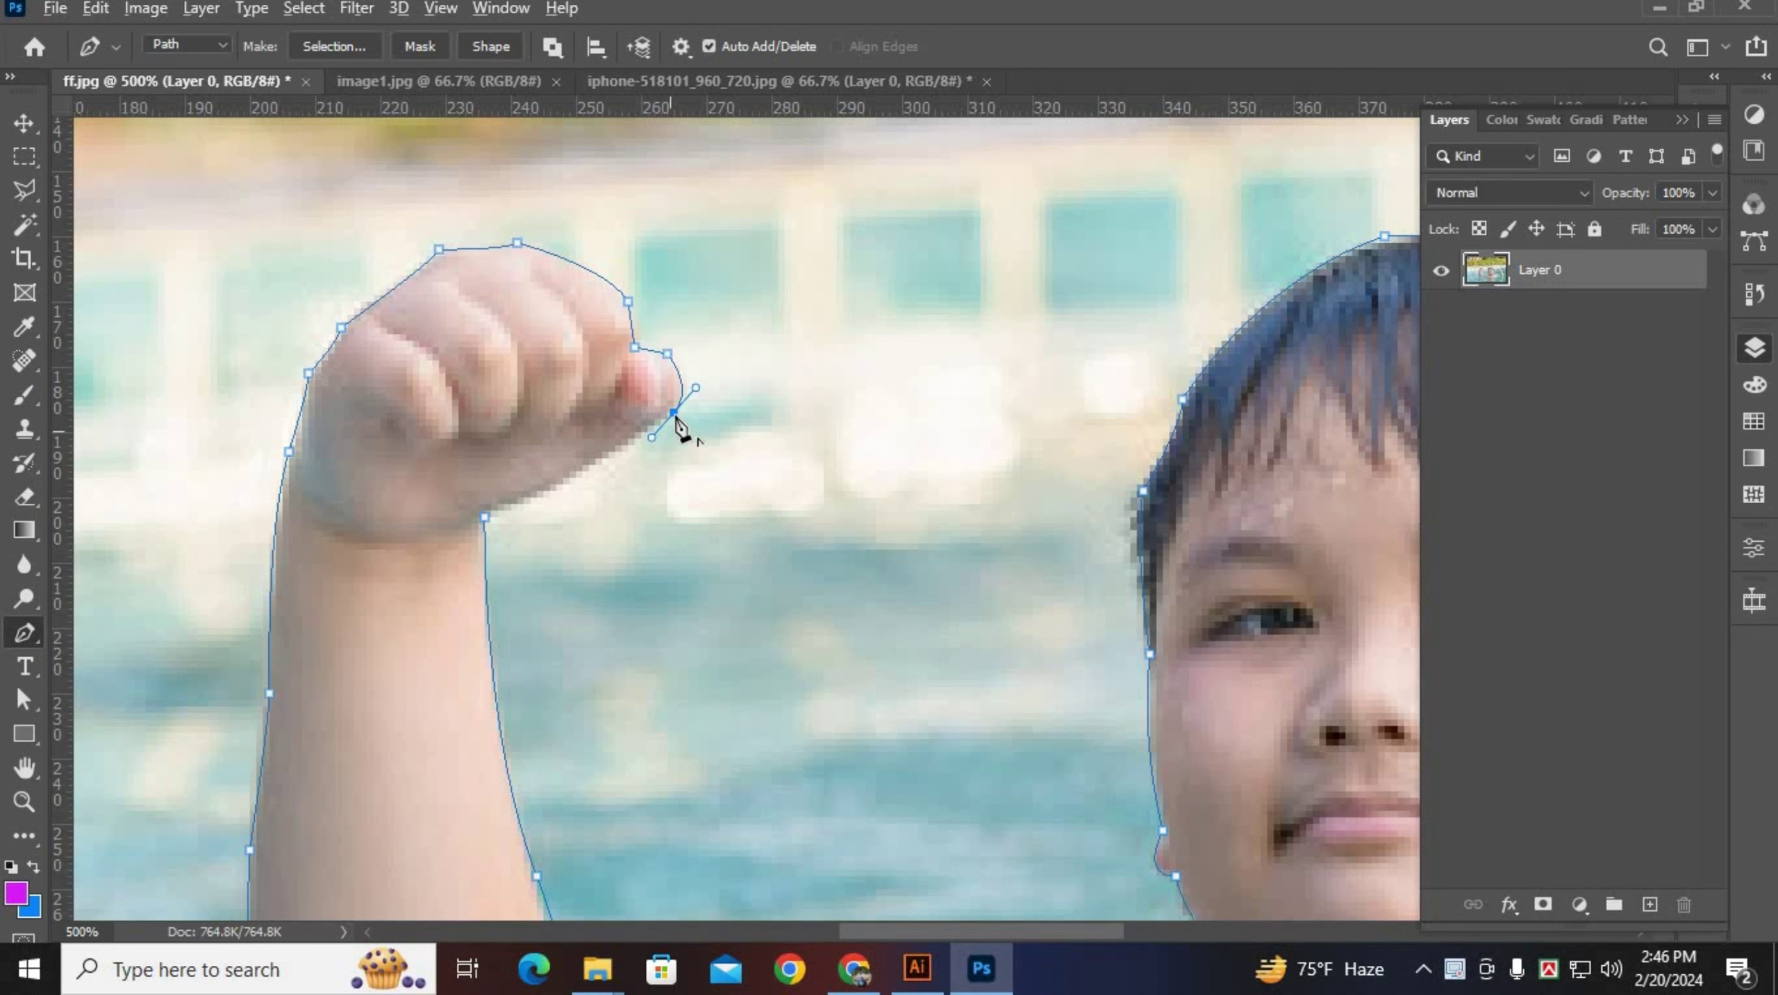
pyautogui.keyDown('alt'); pyautogui.click(674, 412); pyautogui.keyUp('alt')
pyautogui.moveTo(544, 491); pyautogui.dragTo(577, 483)
pyautogui.click(486, 519)
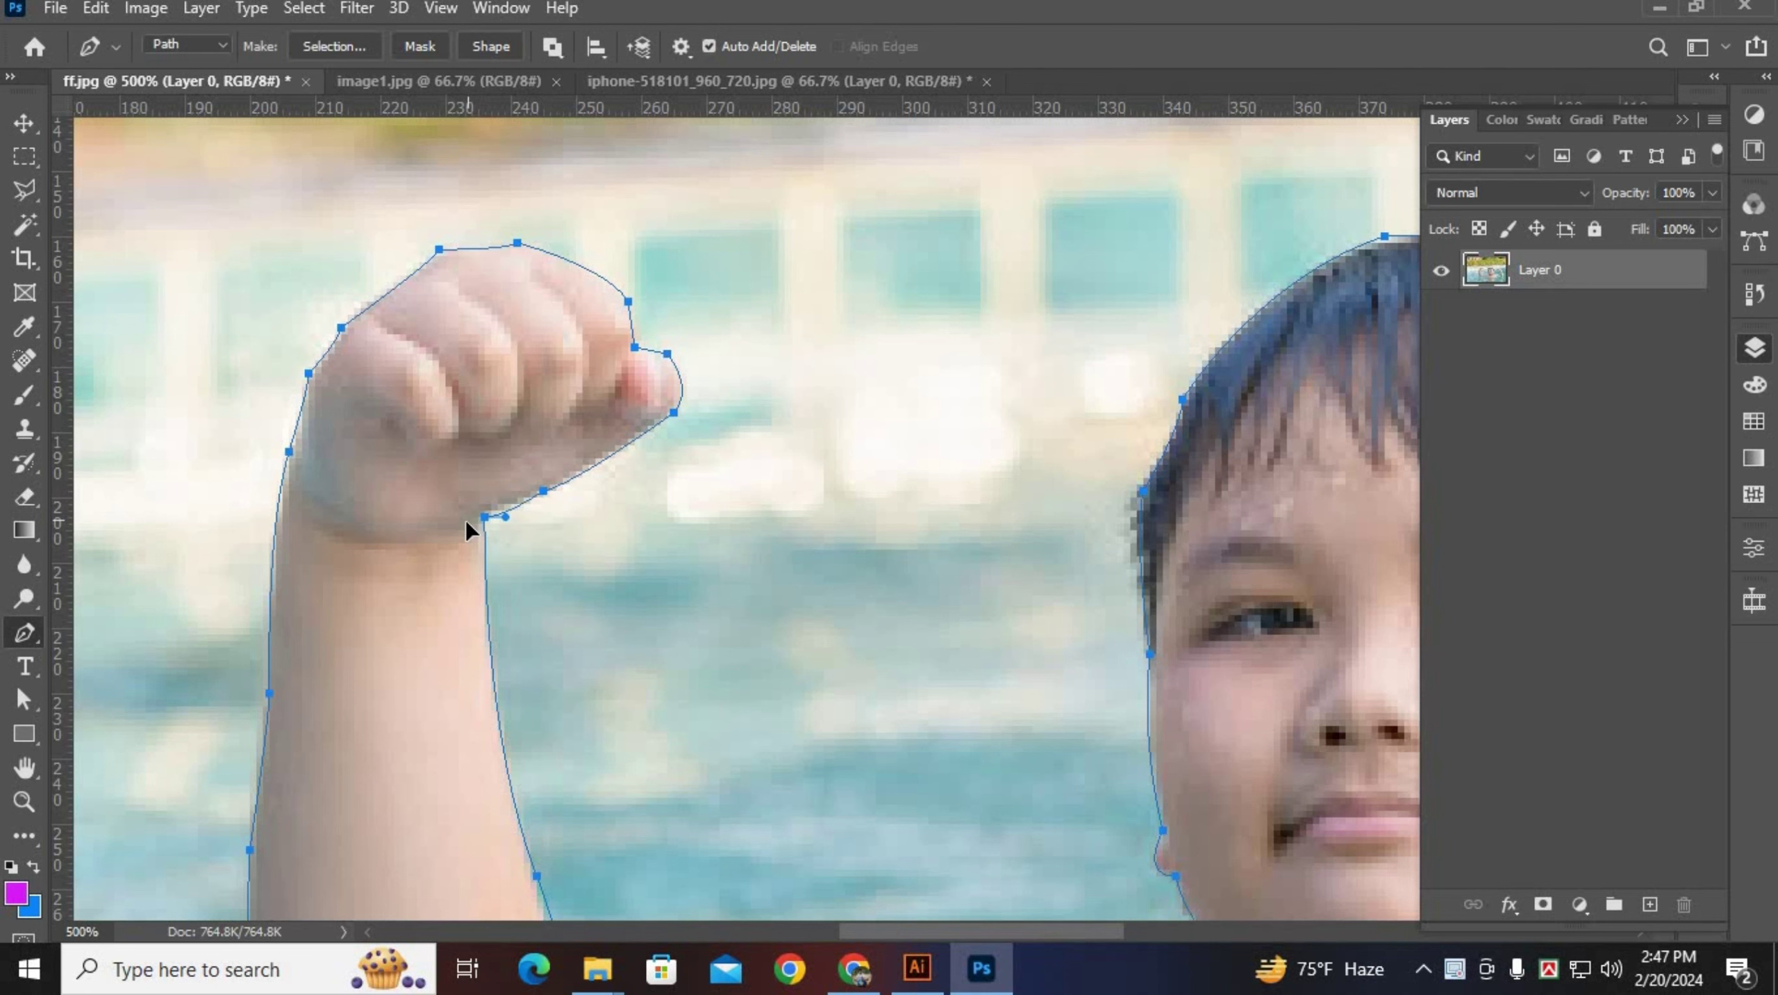
pyautogui.hotkey('ctrl', '1')
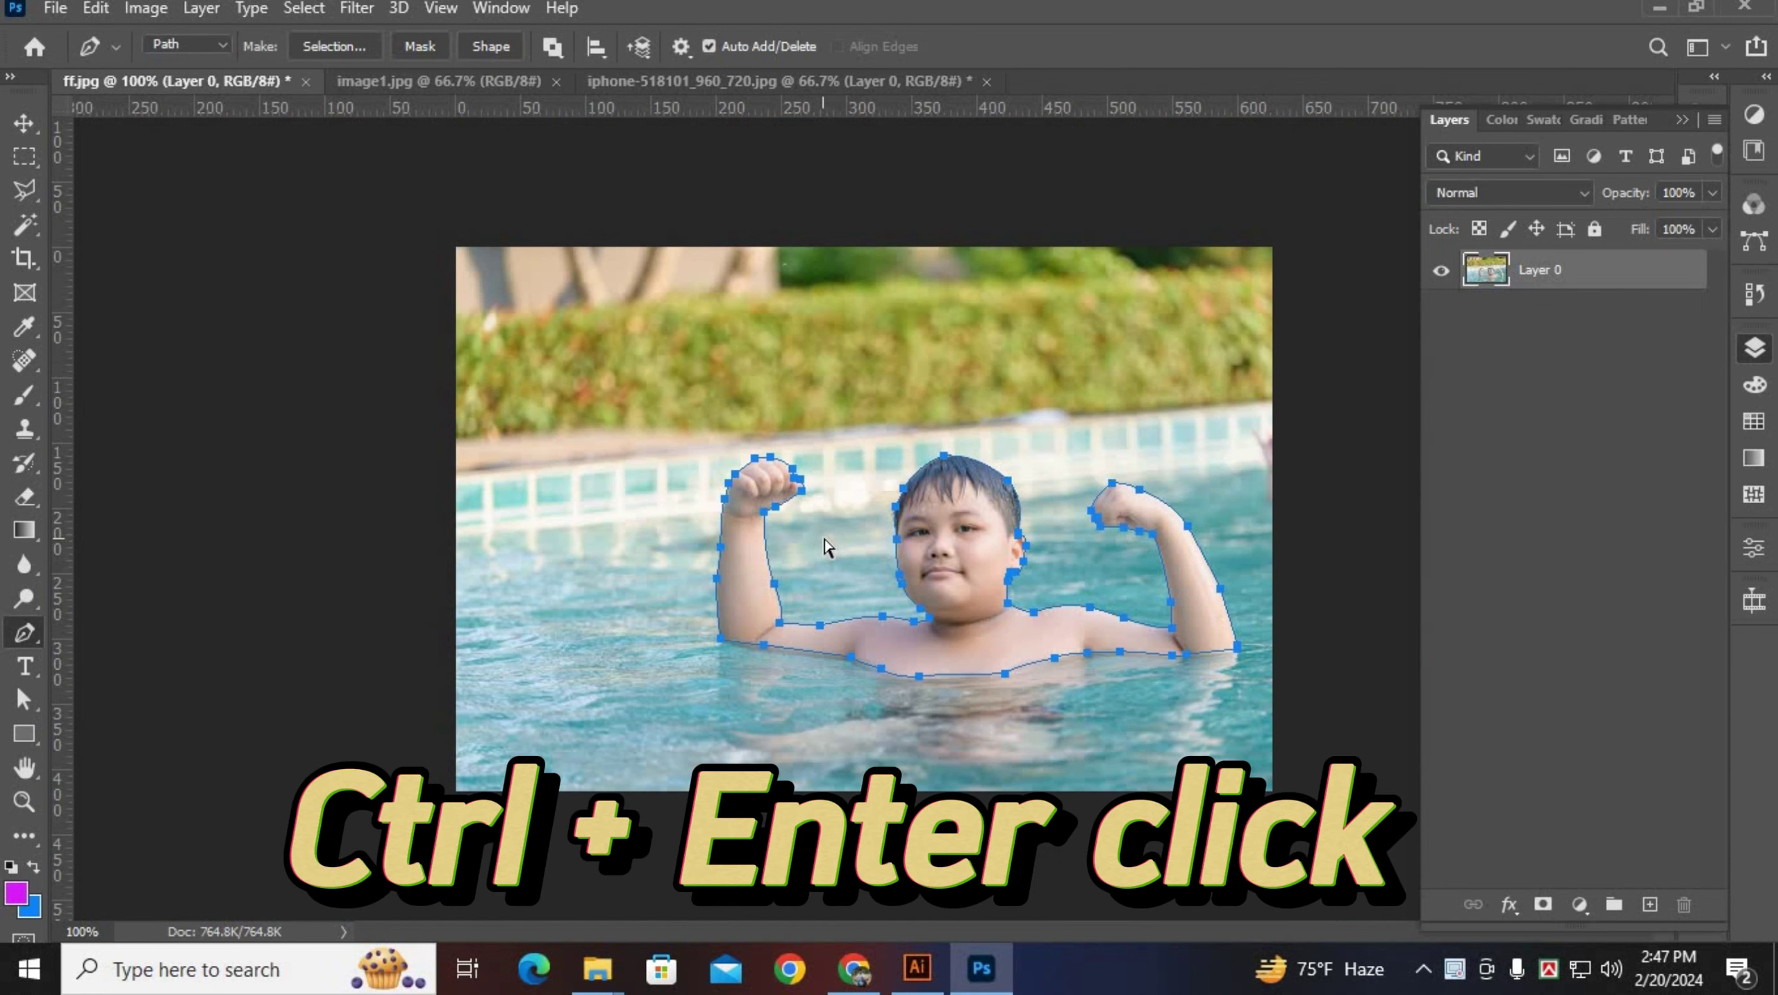
# Delete the background around the boy by inverting a selection made from the closed path.
pyautogui.hotkey('ctrl', 'Return')
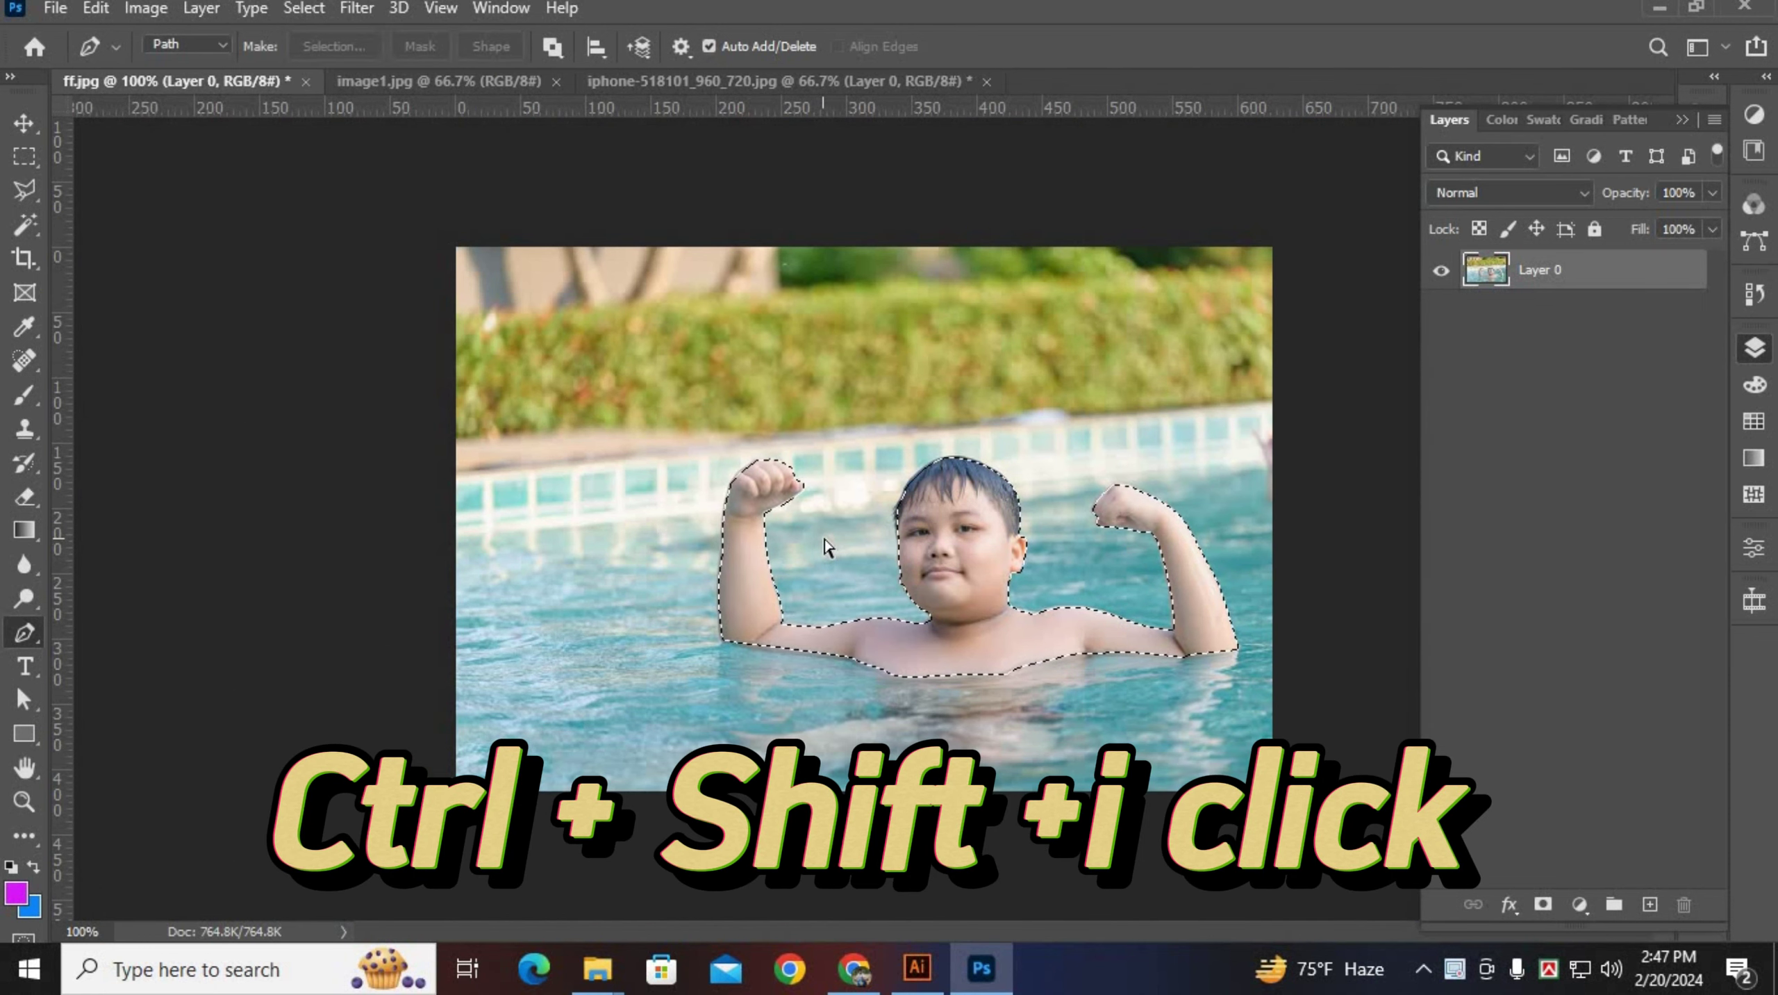
pyautogui.hotkey('ctrl', 'shift', 'i')
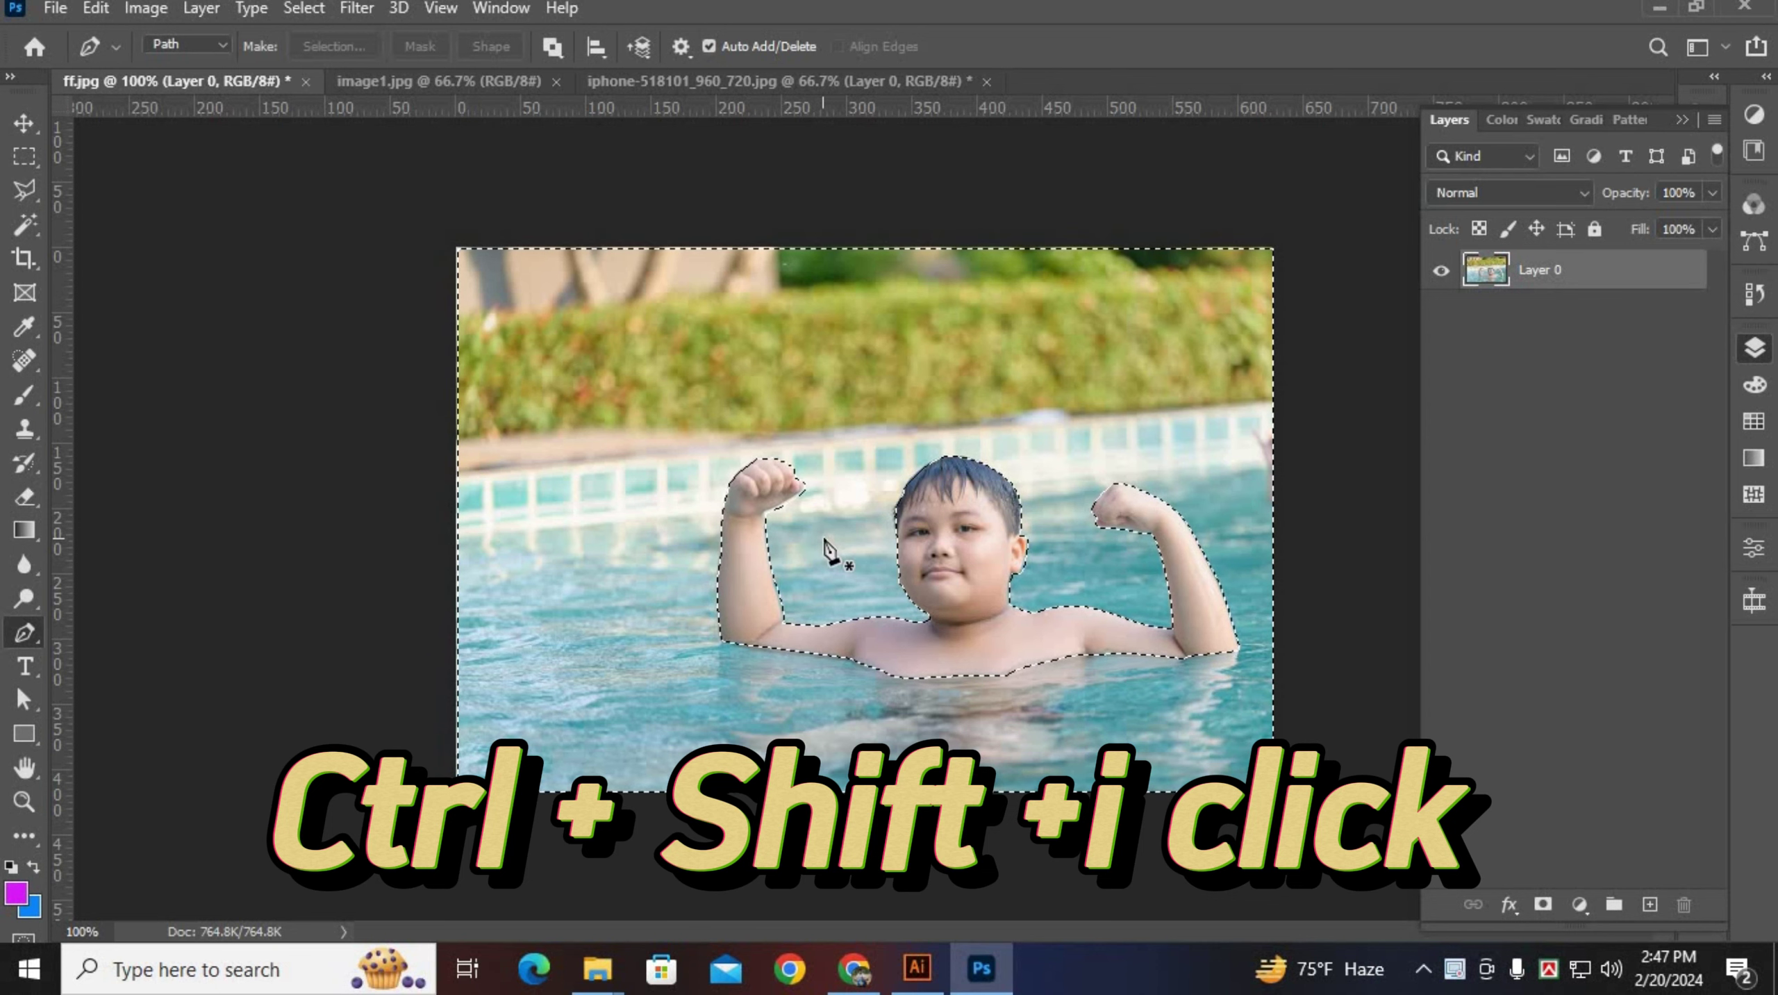
pyautogui.press('Delete')
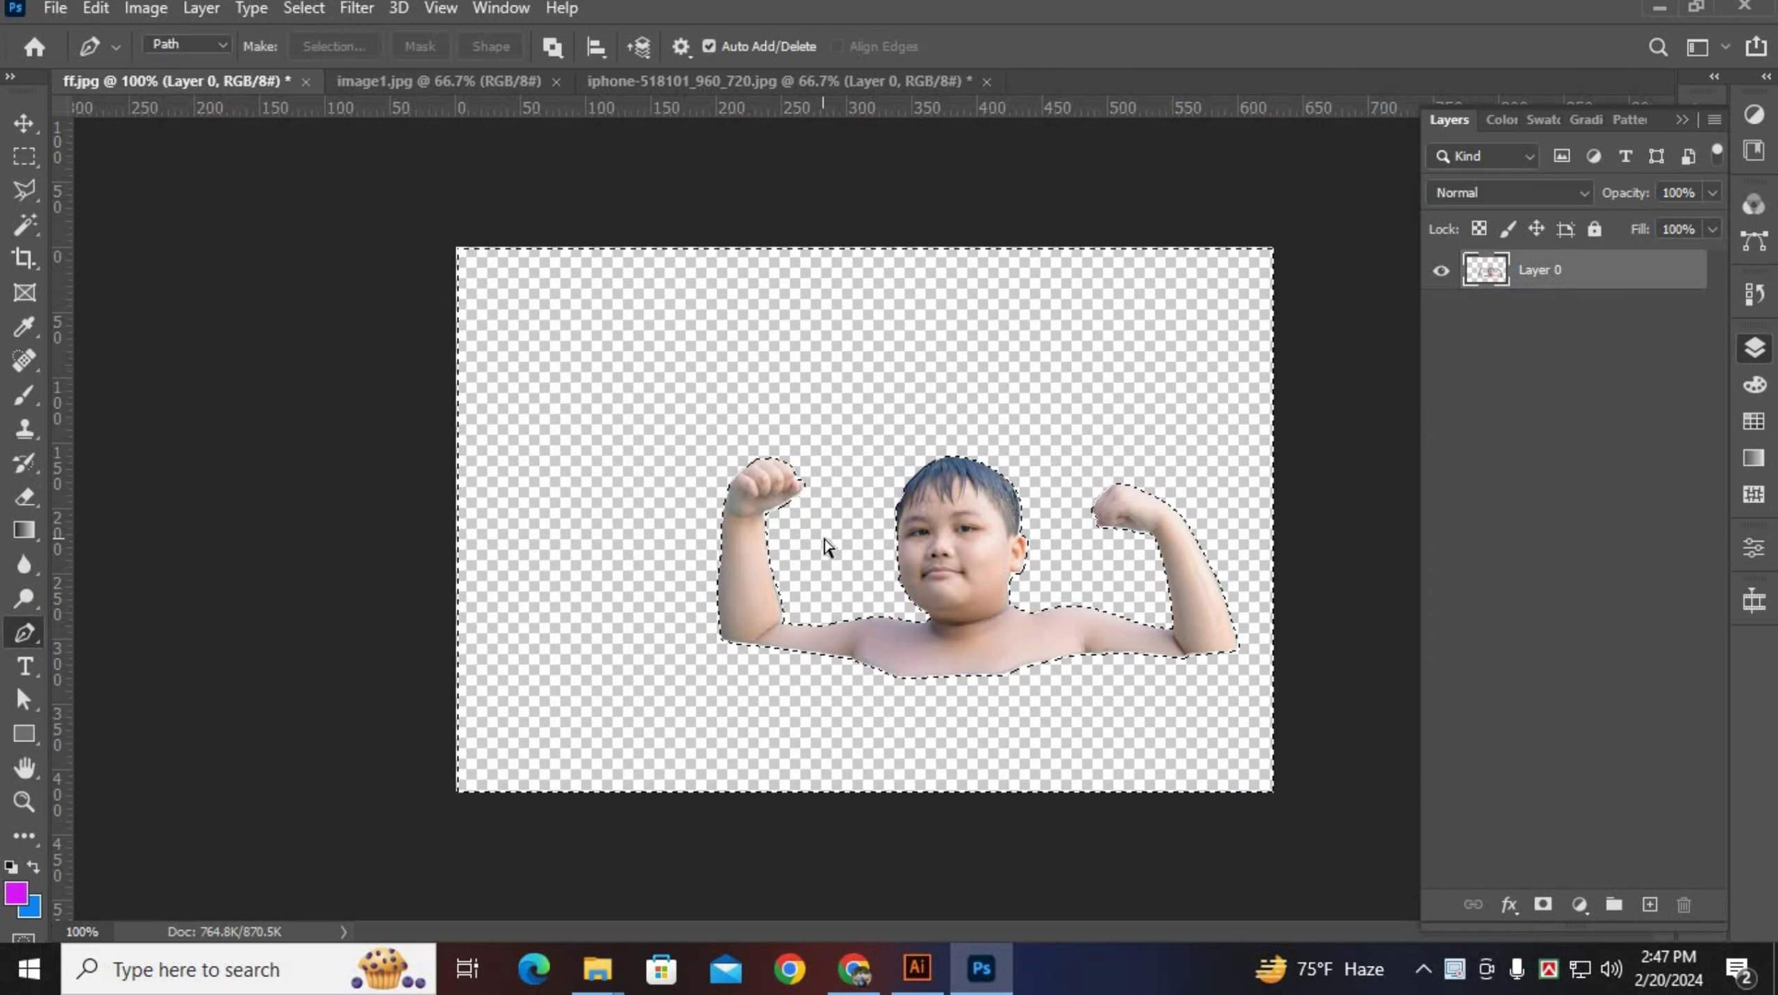
# Start a Pen path in the phone photo along the far-left edge of the phone's screen, from its lower corner to its upper corner.
pyautogui.click(728, 81)
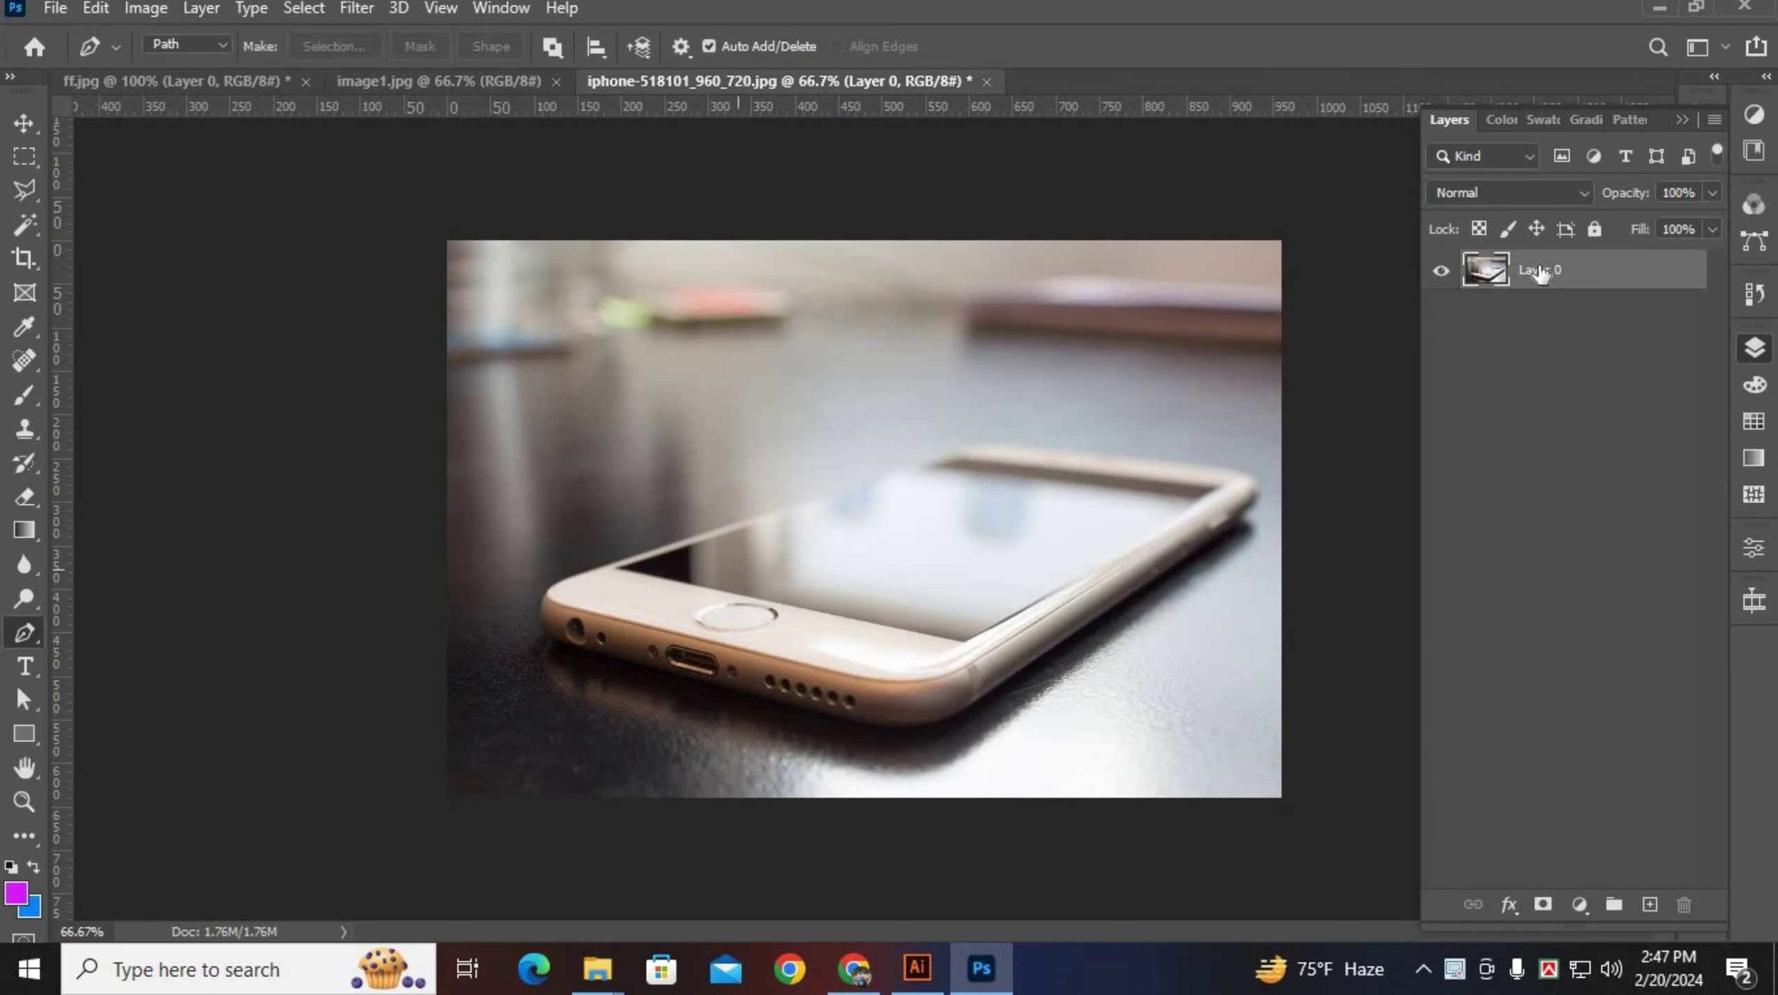
pyautogui.hotkey('ctrl', '+')
pyautogui.hotkey('ctrl', '+')
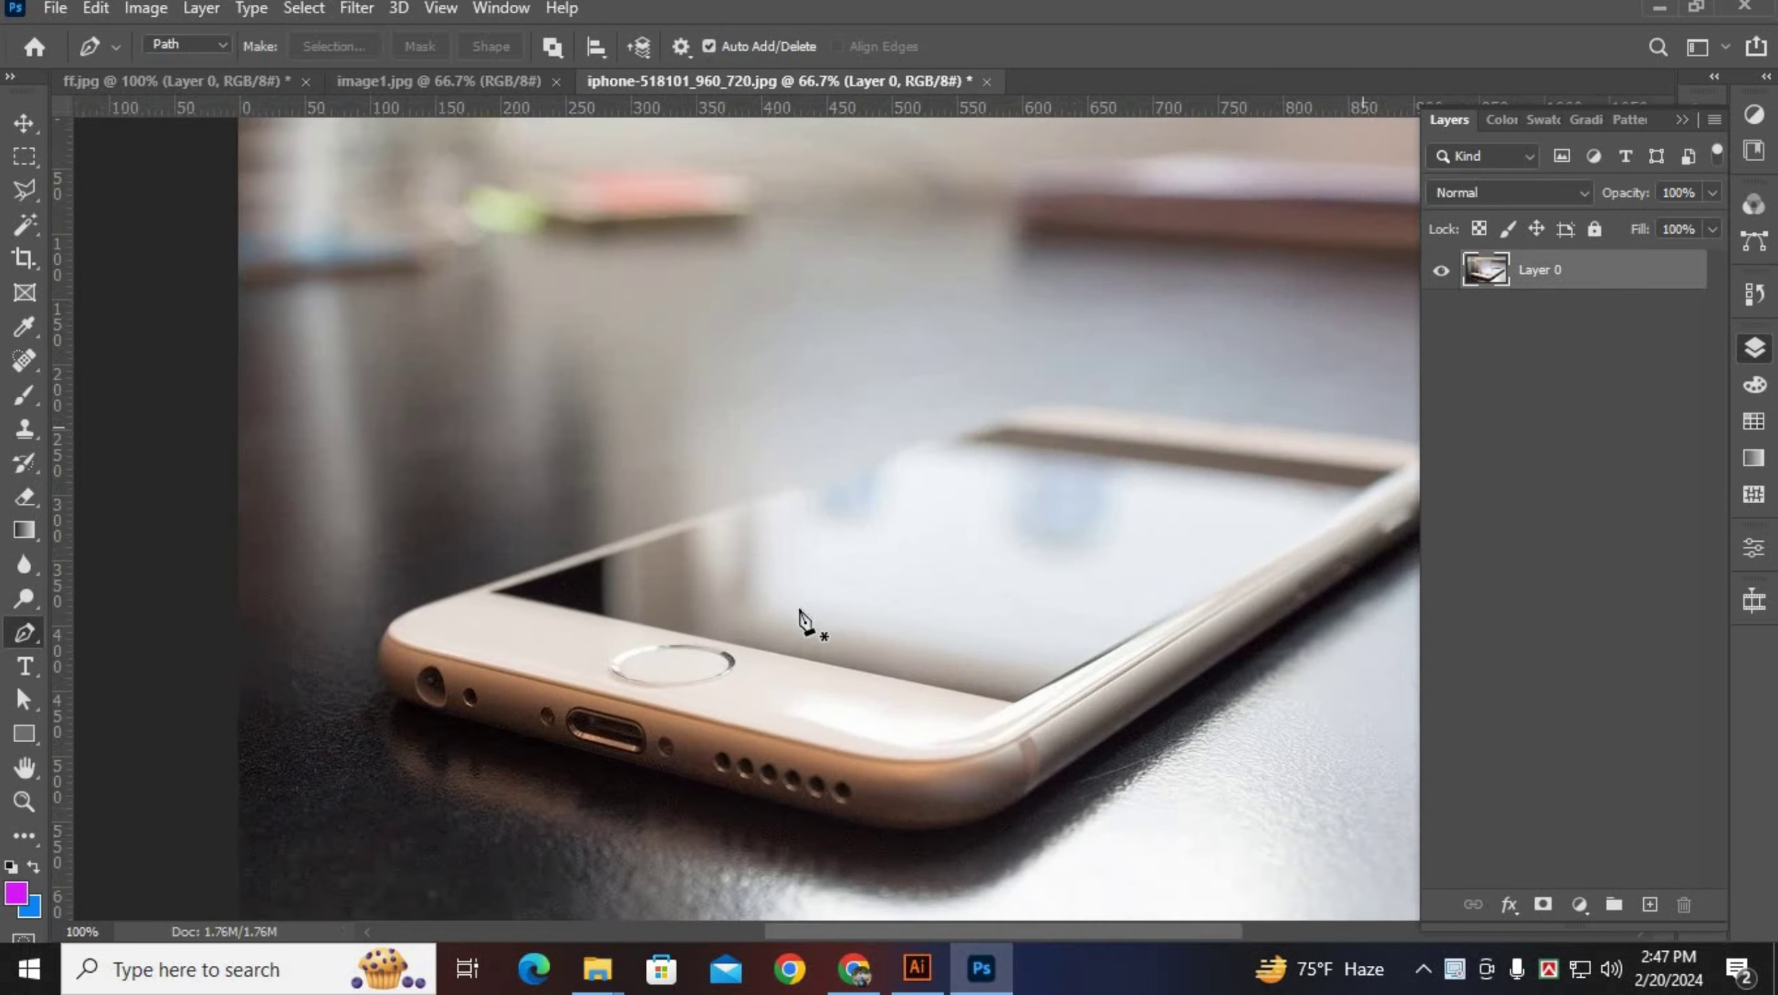
pyautogui.hotkey('ctrl', '-')
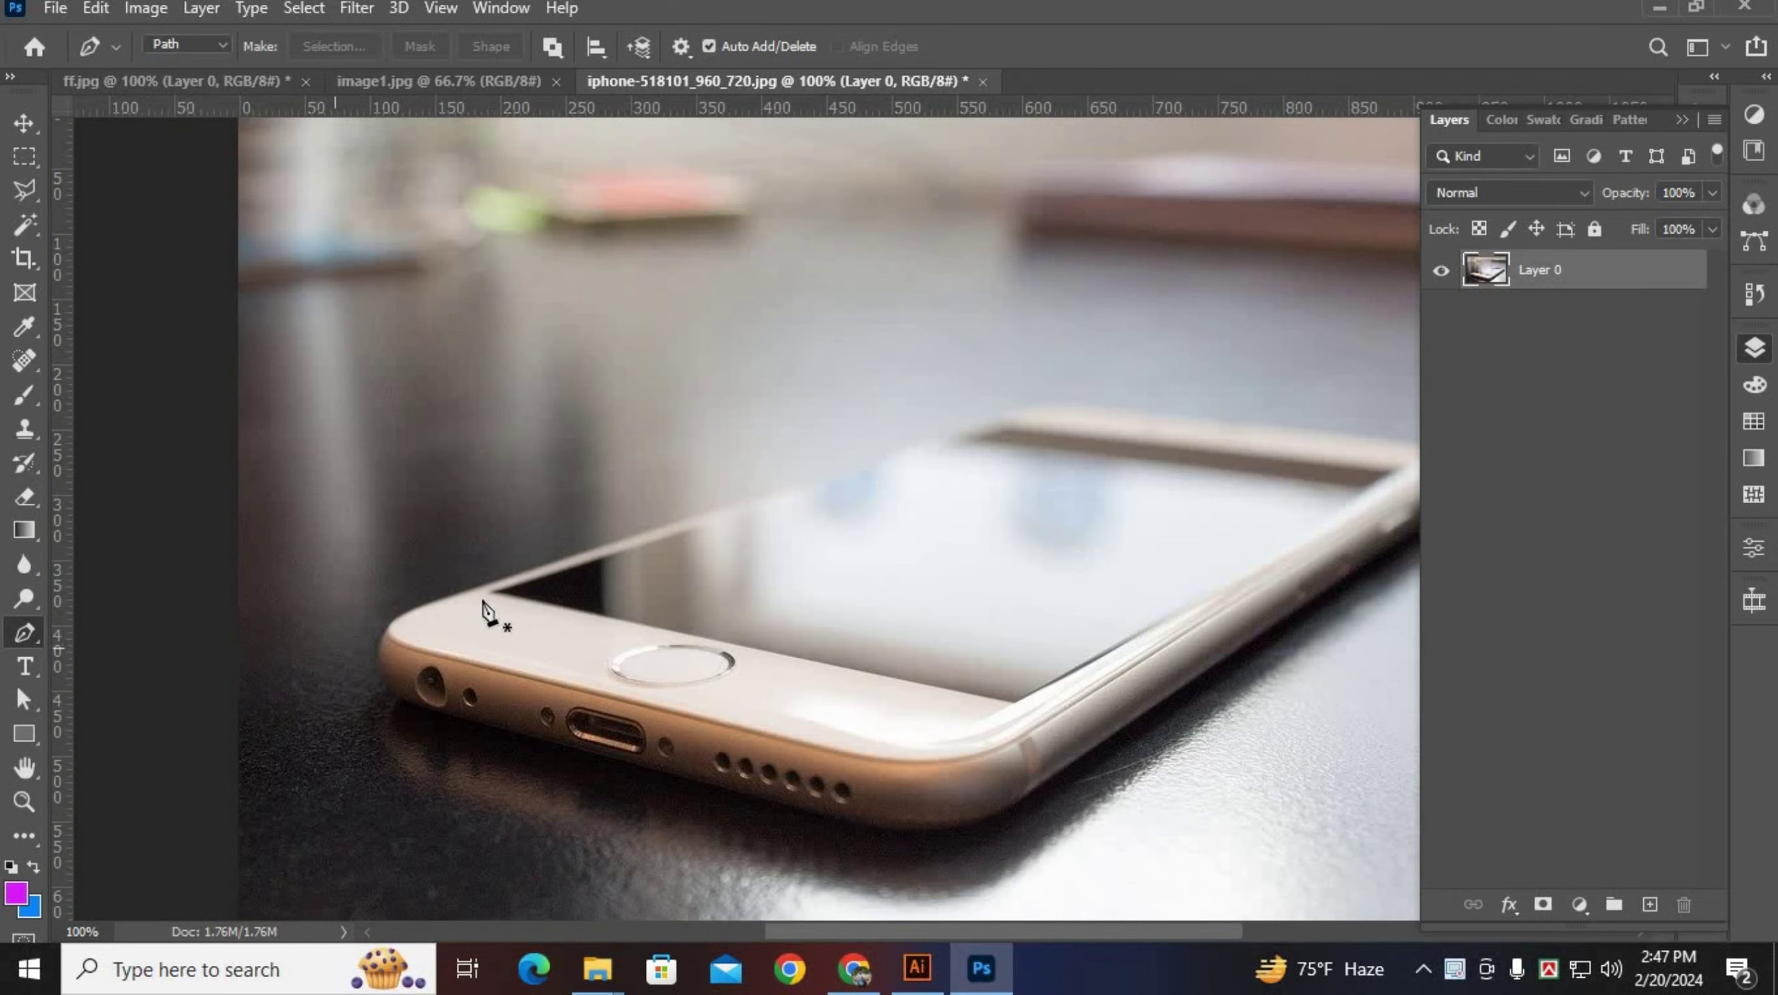
pyautogui.click(491, 592)
pyautogui.click(1007, 425)
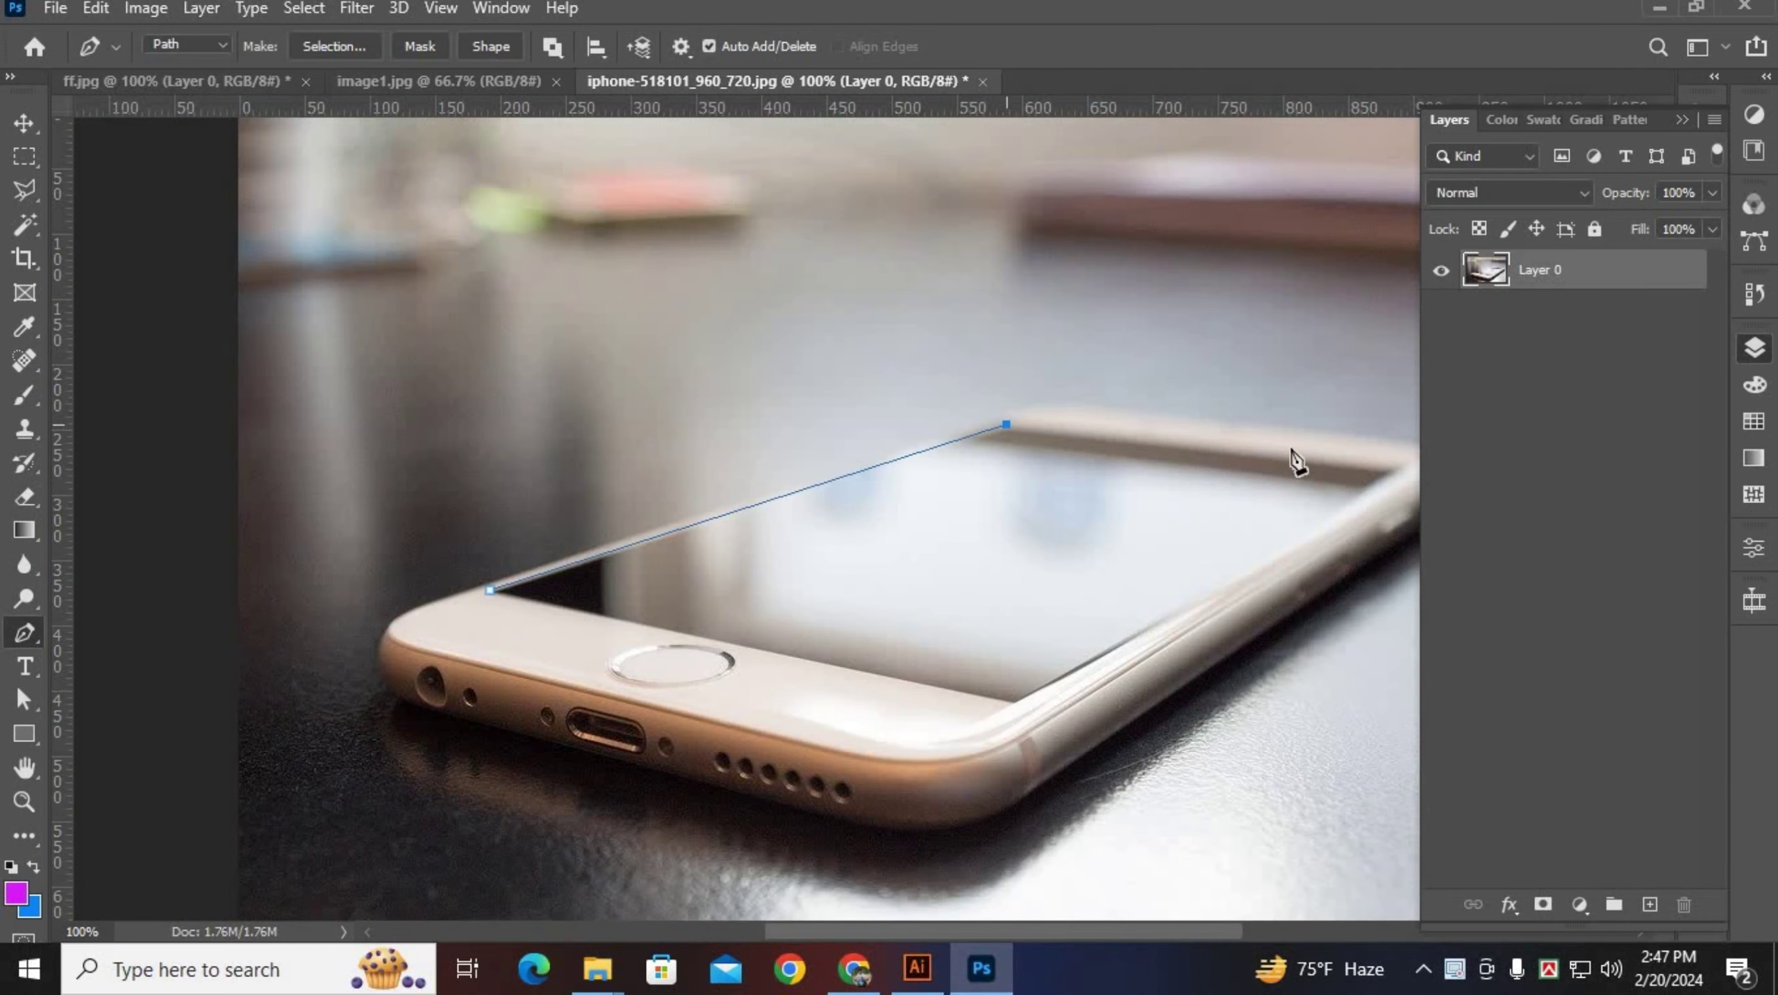
pyautogui.click(1393, 468)
pyautogui.click(1016, 701)
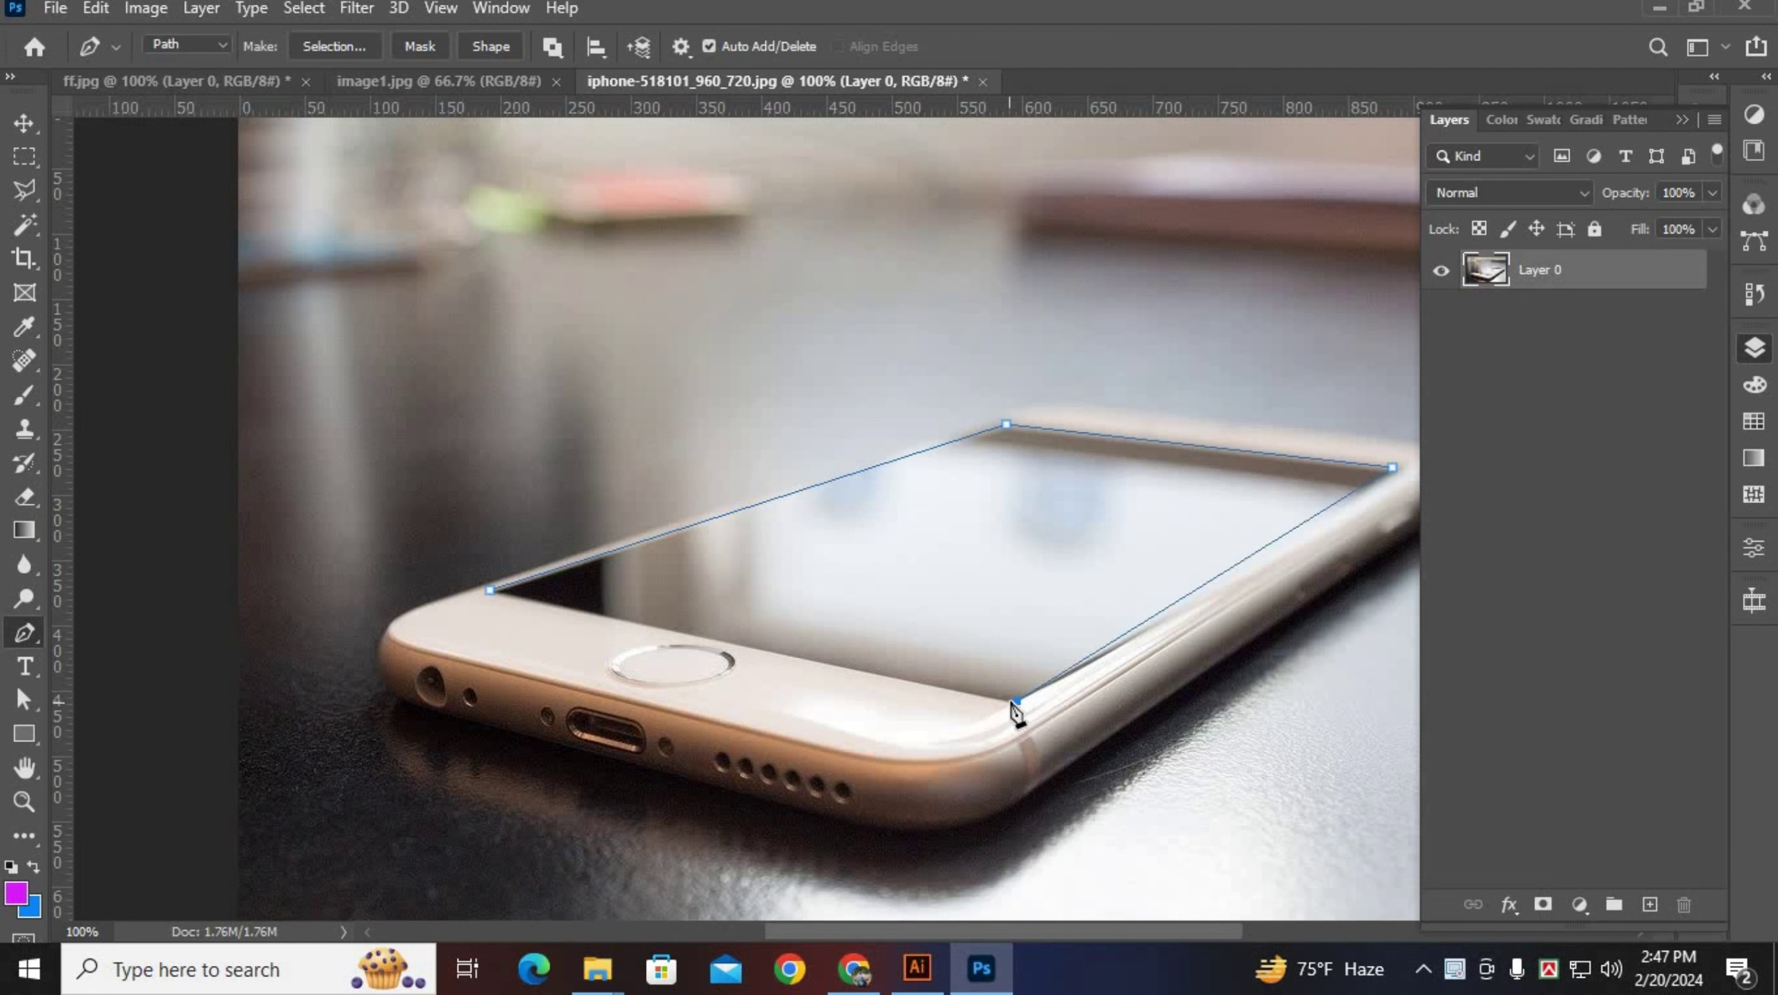
pyautogui.hotkey('ctrl', 'z')
pyautogui.hotkey('ctrl', 'z')
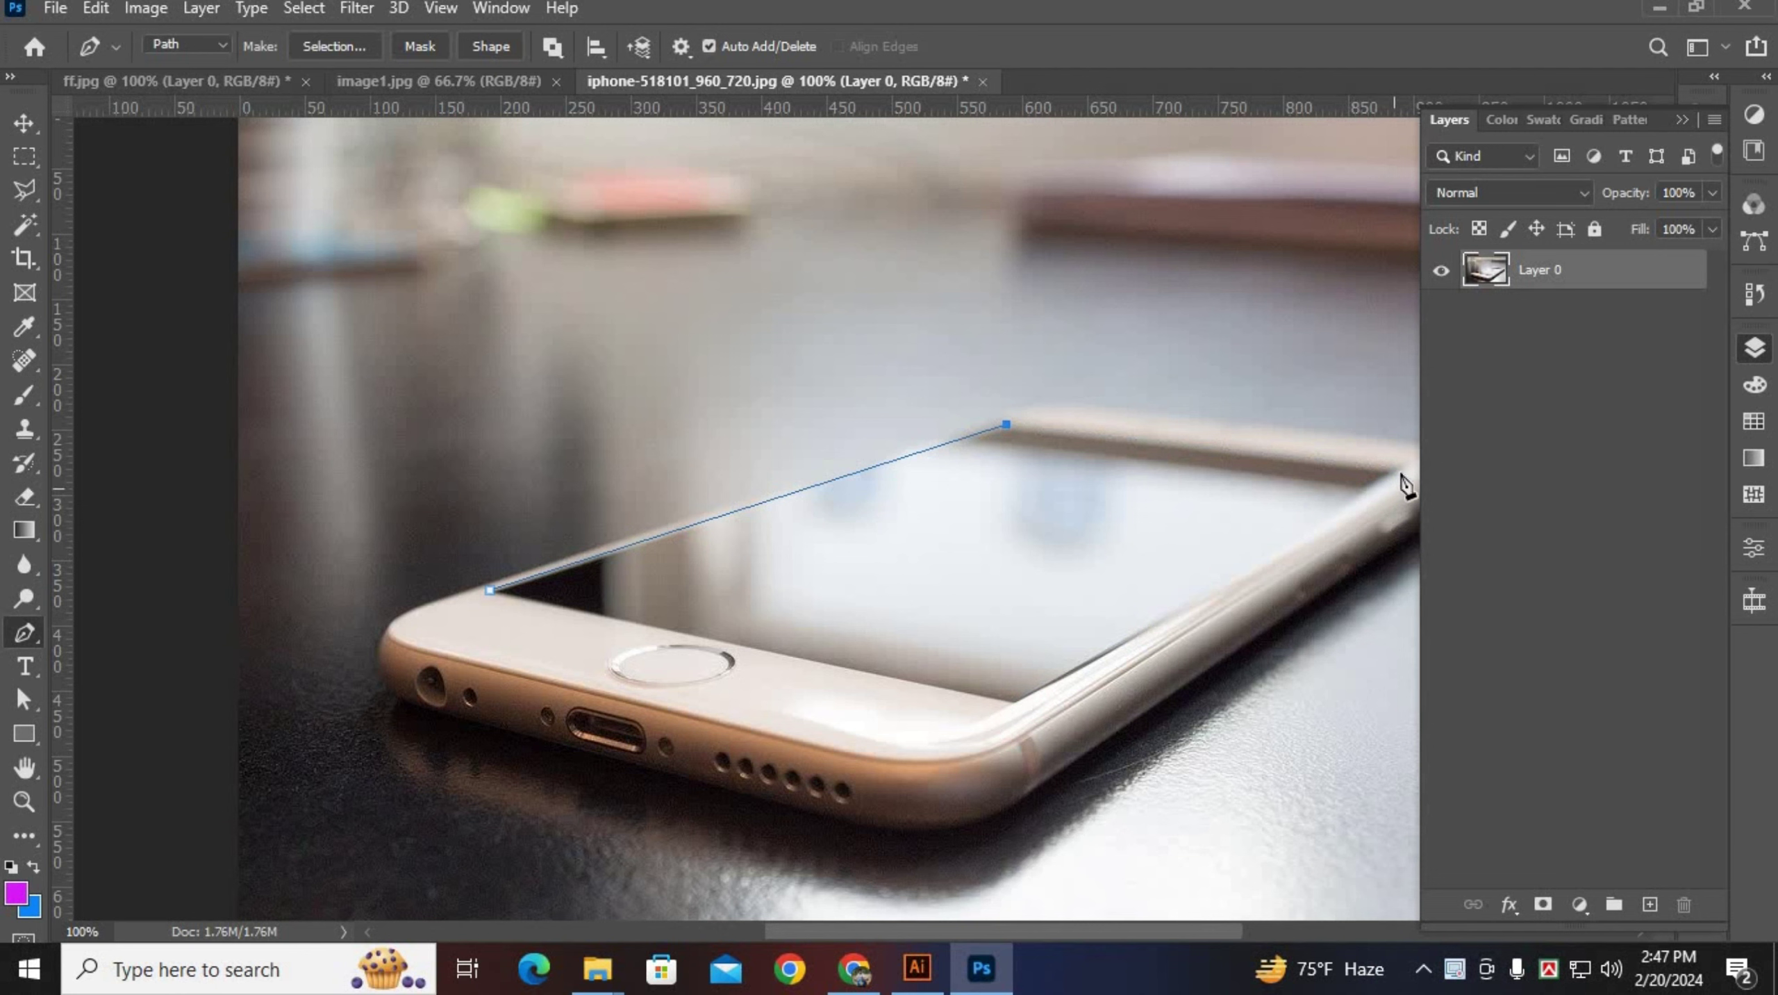
# Extend the path through the two right-hand corners of the phone's screen and close it at its starting point.
pyautogui.click(1401, 471)
pyautogui.moveTo(1015, 703); pyautogui.dragTo(868, 773)
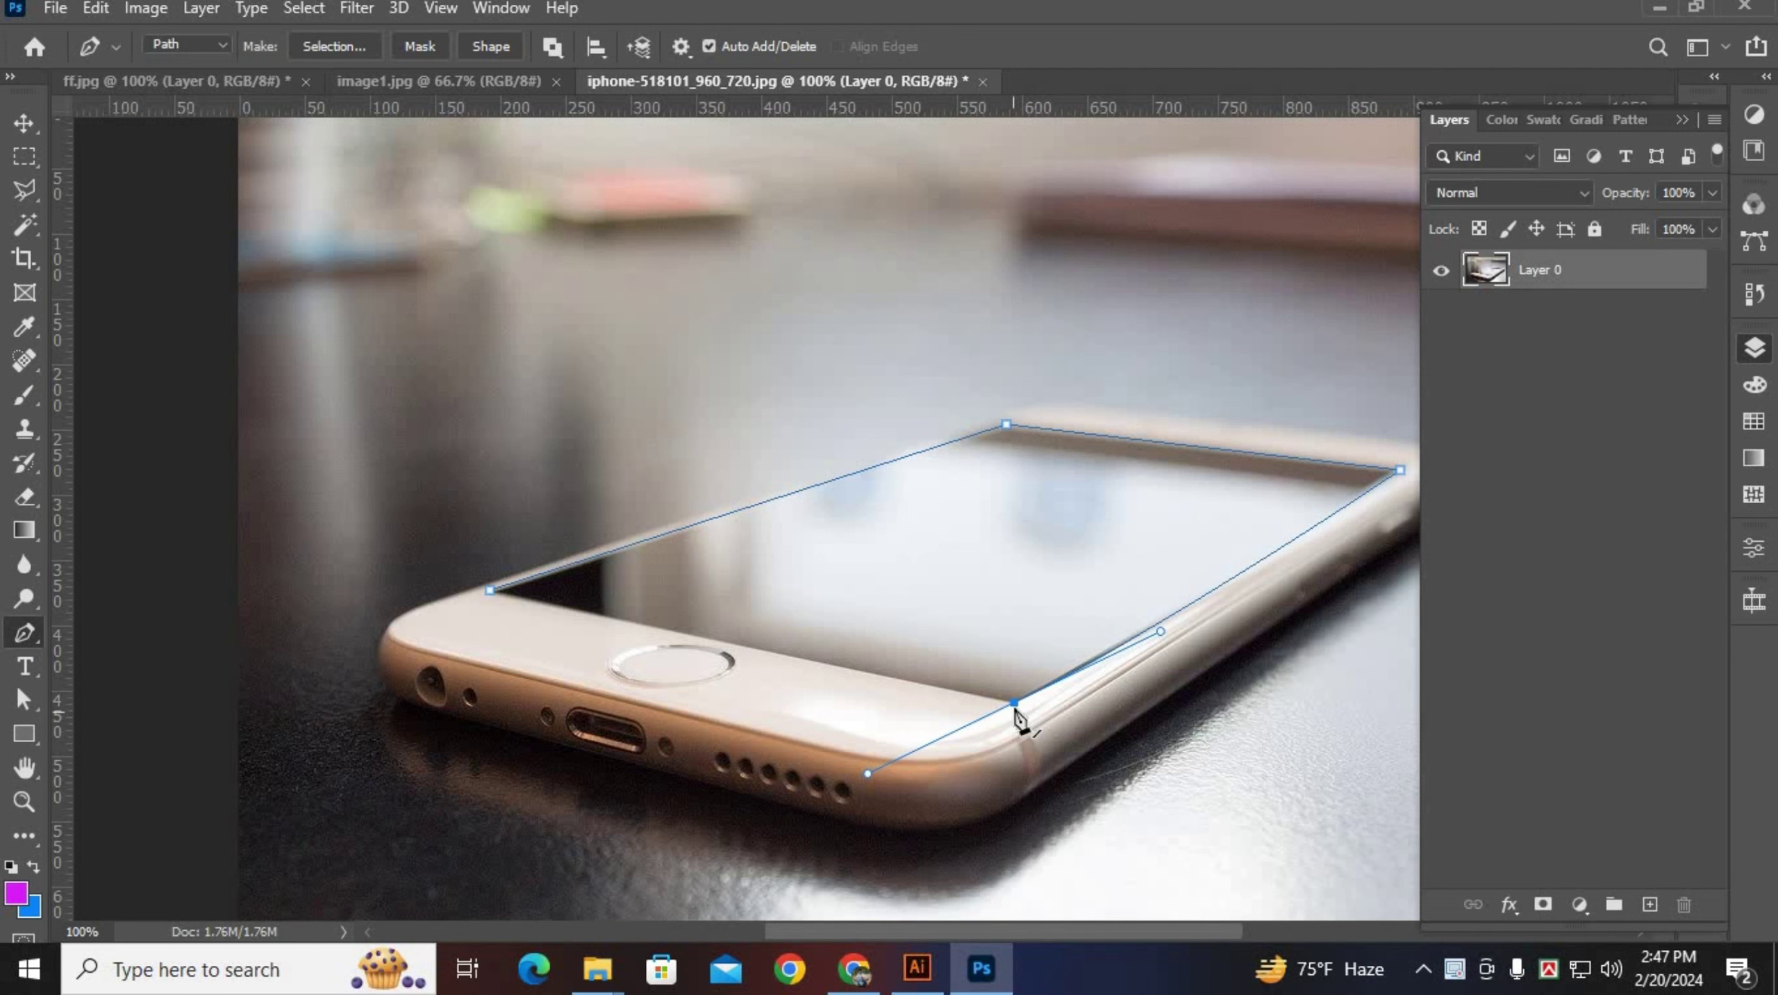
pyautogui.click(491, 591)
# Cut the phone's screen out using a selection made from the closed path, and paste it as a separate layer.
pyautogui.hotkey('ctrl', '-')
pyautogui.hotkey('ctrl', '-')
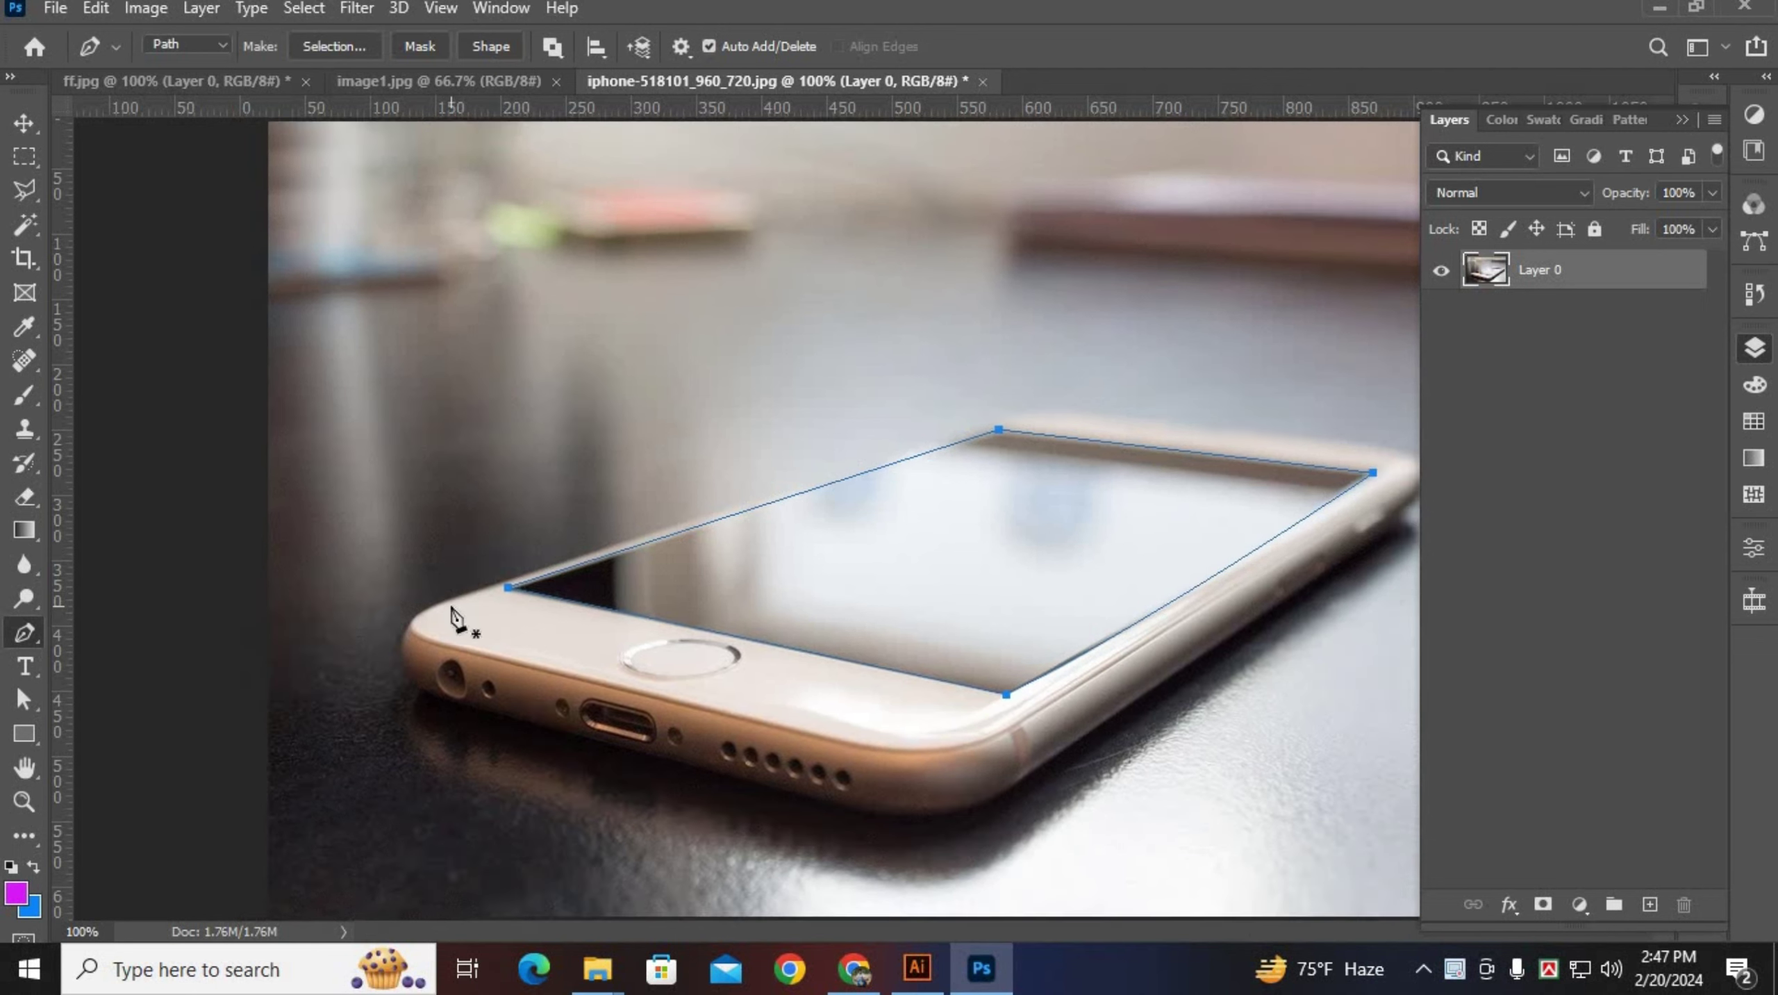
pyautogui.hotkey('ctrl', 'Return')
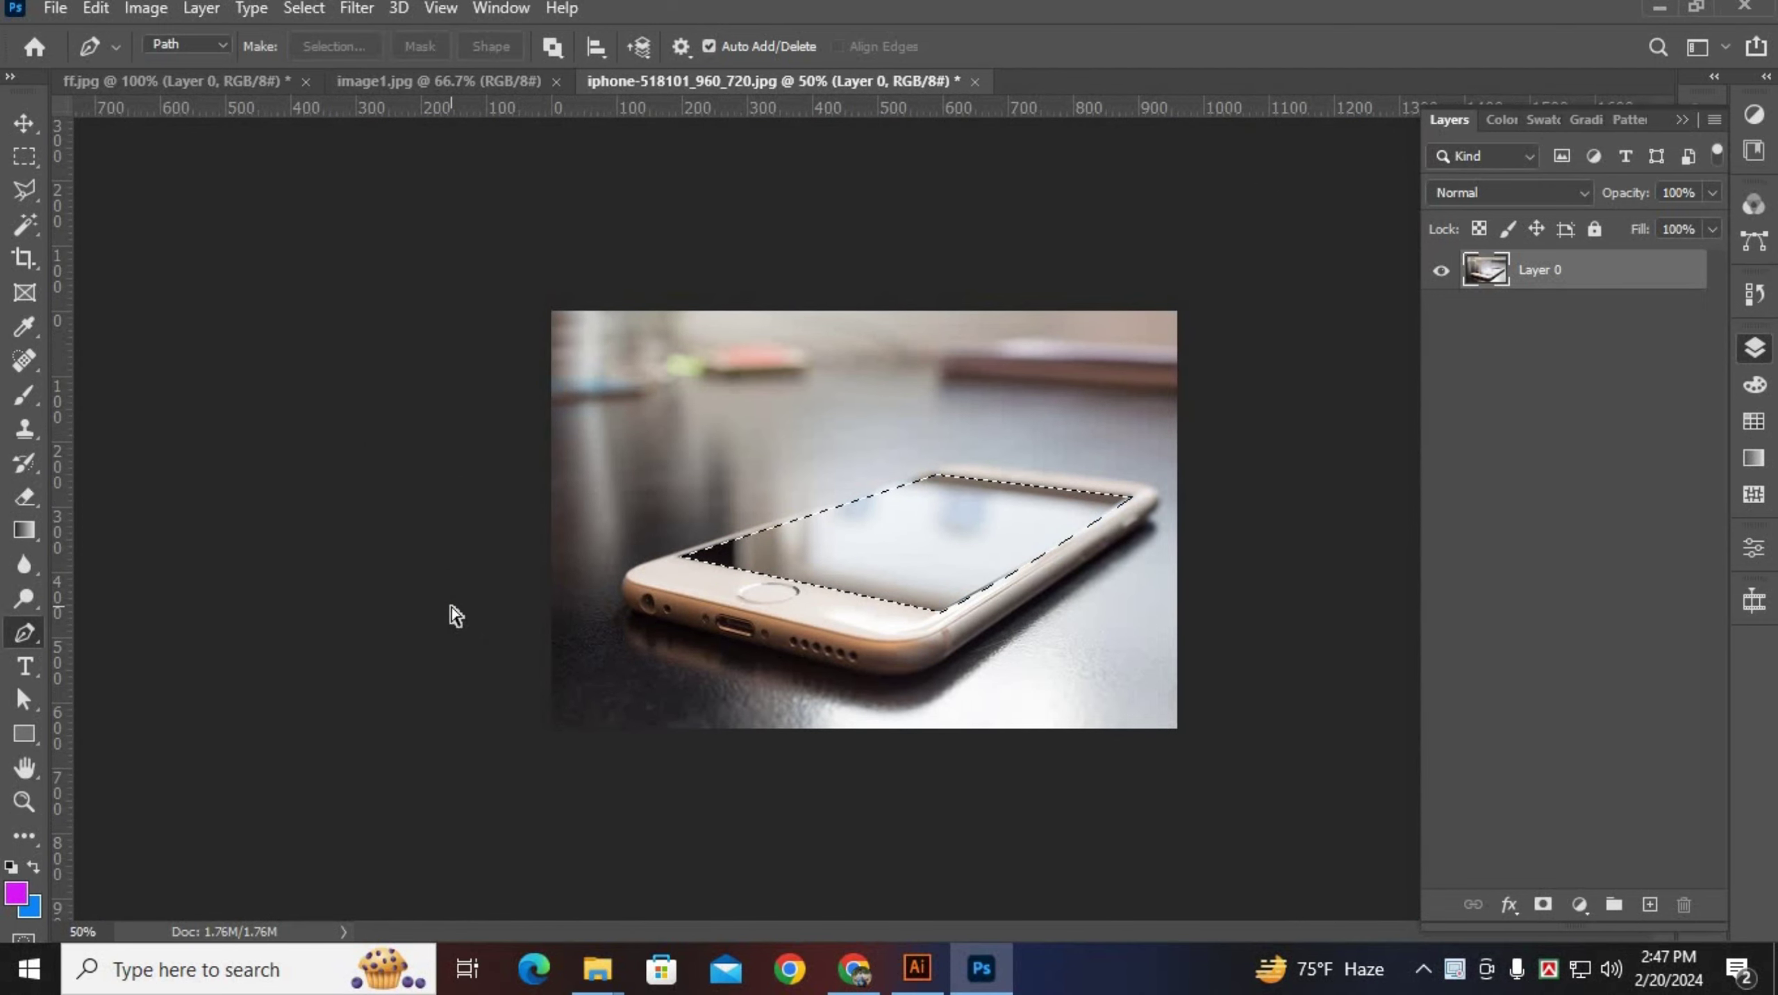
pyautogui.press('Delete')
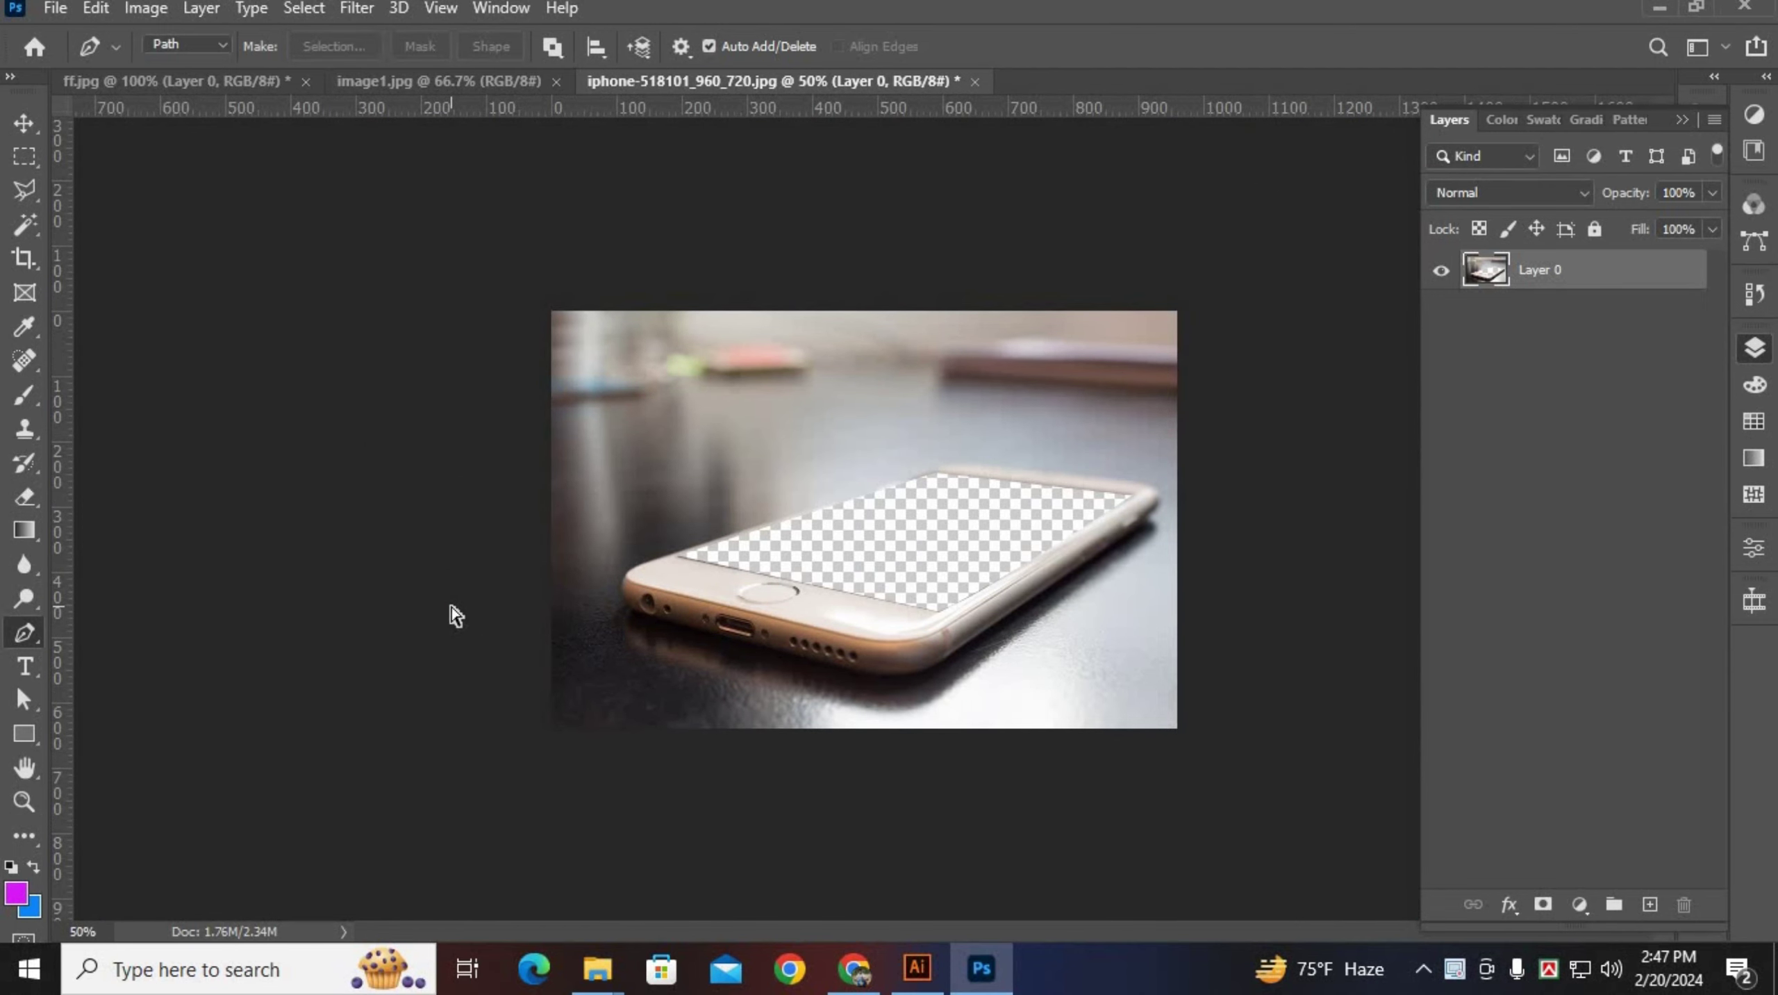
pyautogui.hotkey('ctrl', 'v')
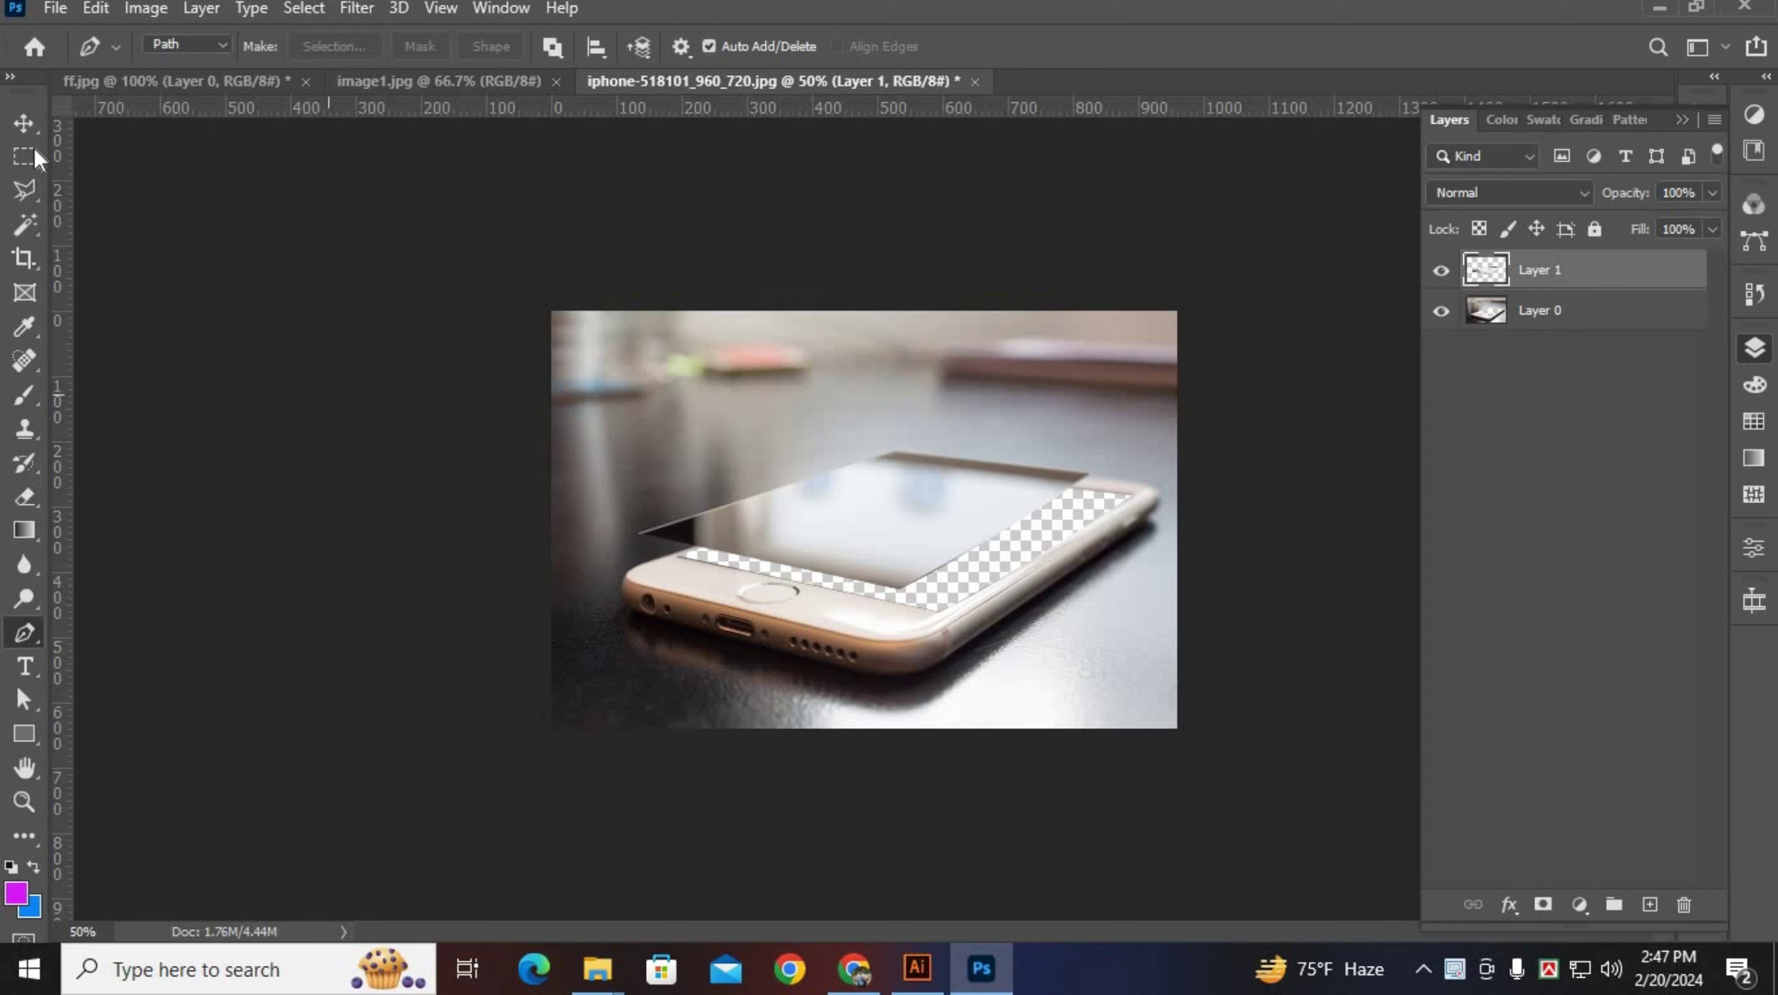
# Move the pasted screen piece back over the transparent opening, aligning its edges and corners with the phone's frame.
pyautogui.click(27, 126)
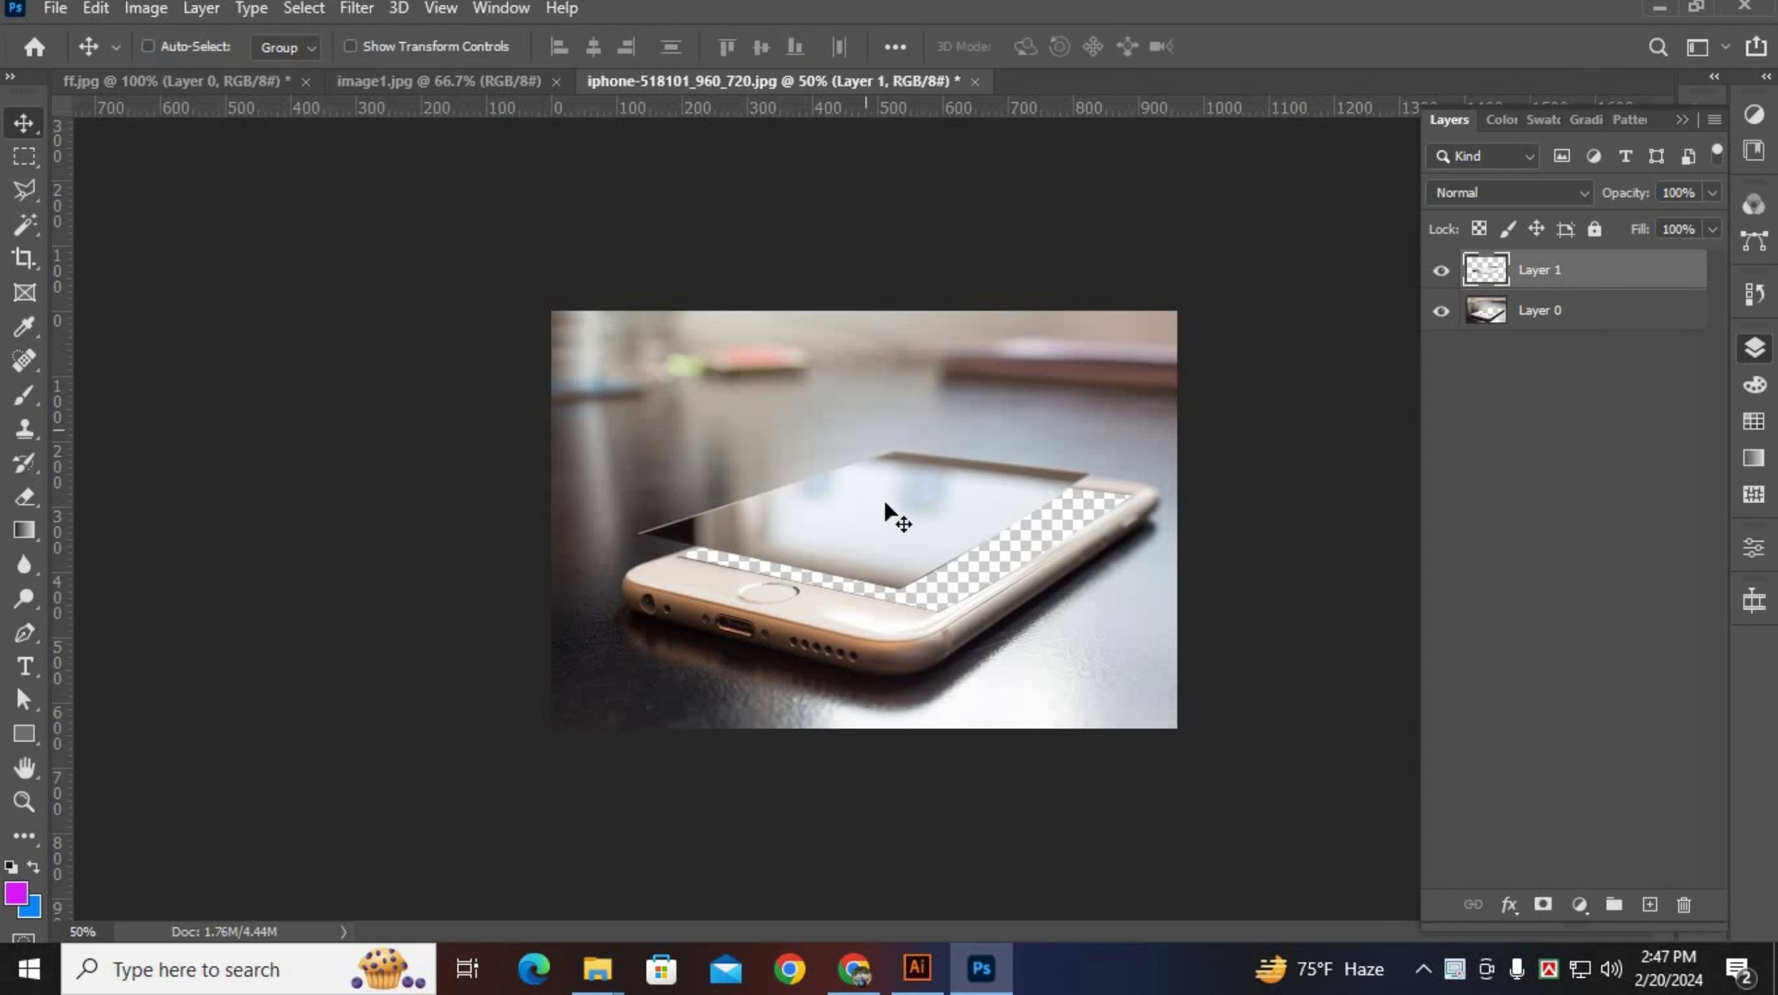
pyautogui.moveTo(903, 532)
pyautogui.mouseDown()
pyautogui.moveTo(909, 517)
pyautogui.moveTo(925, 540)
pyautogui.moveTo(912, 531)
pyautogui.mouseUp()
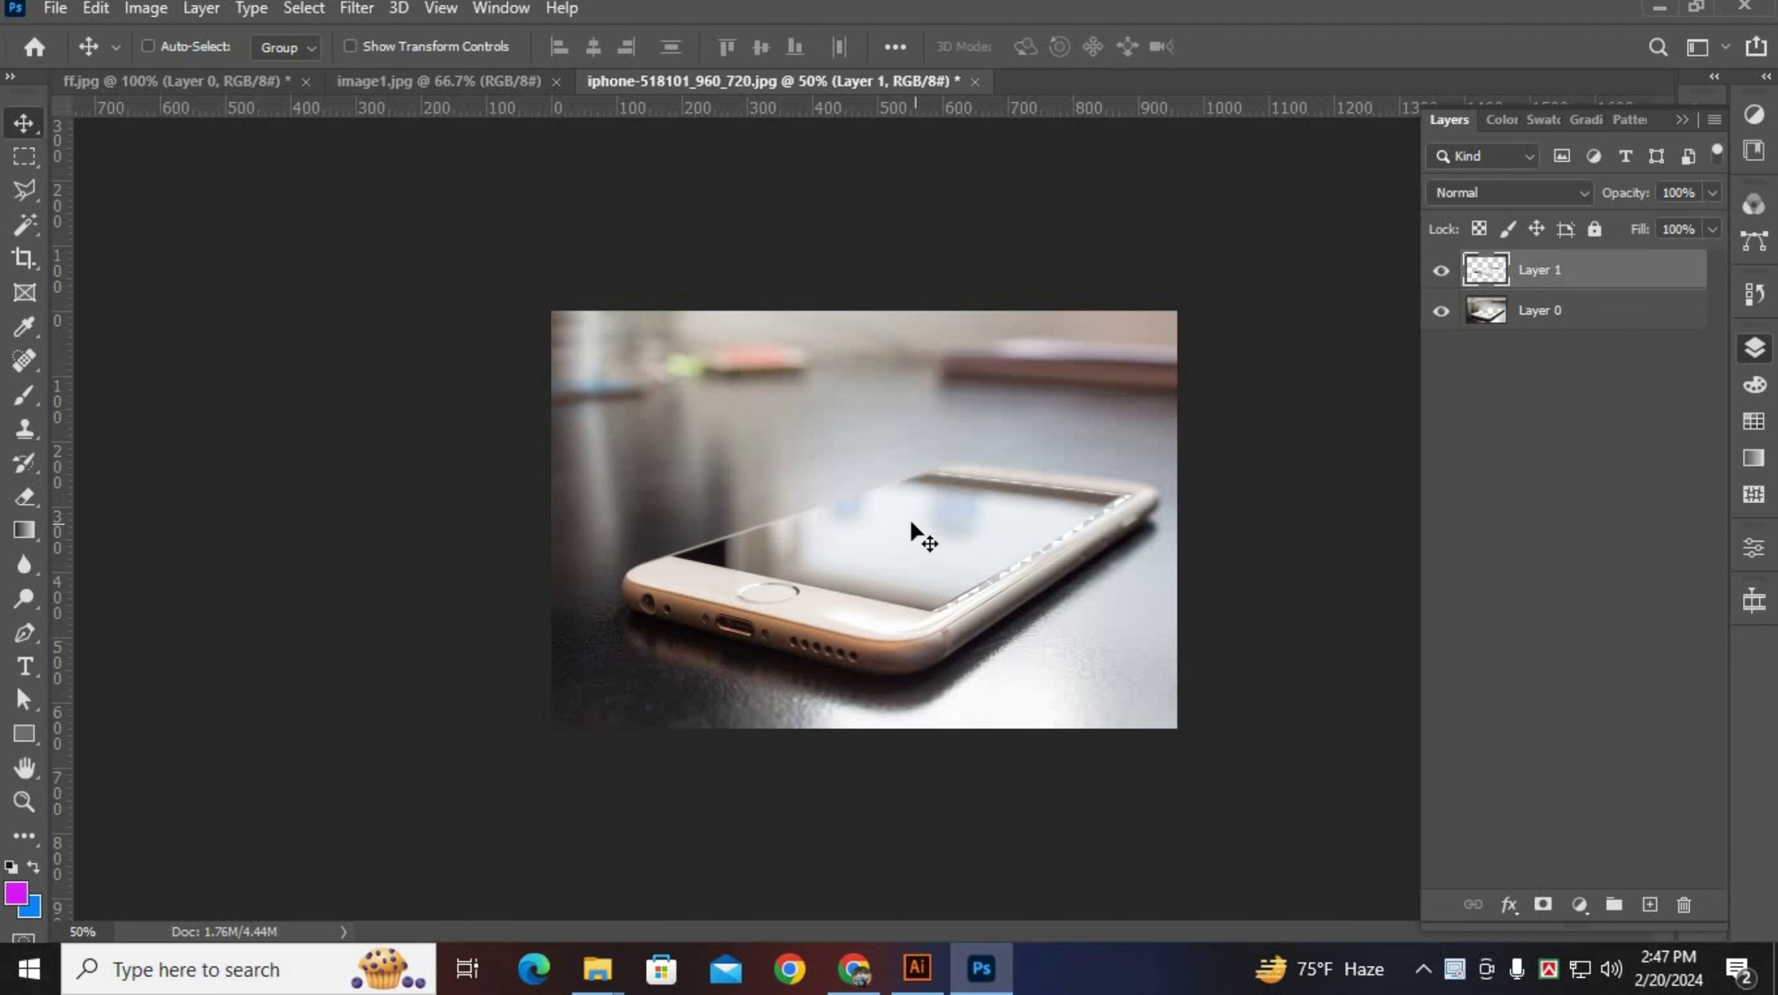
pyautogui.scroll(4, 917, 541)
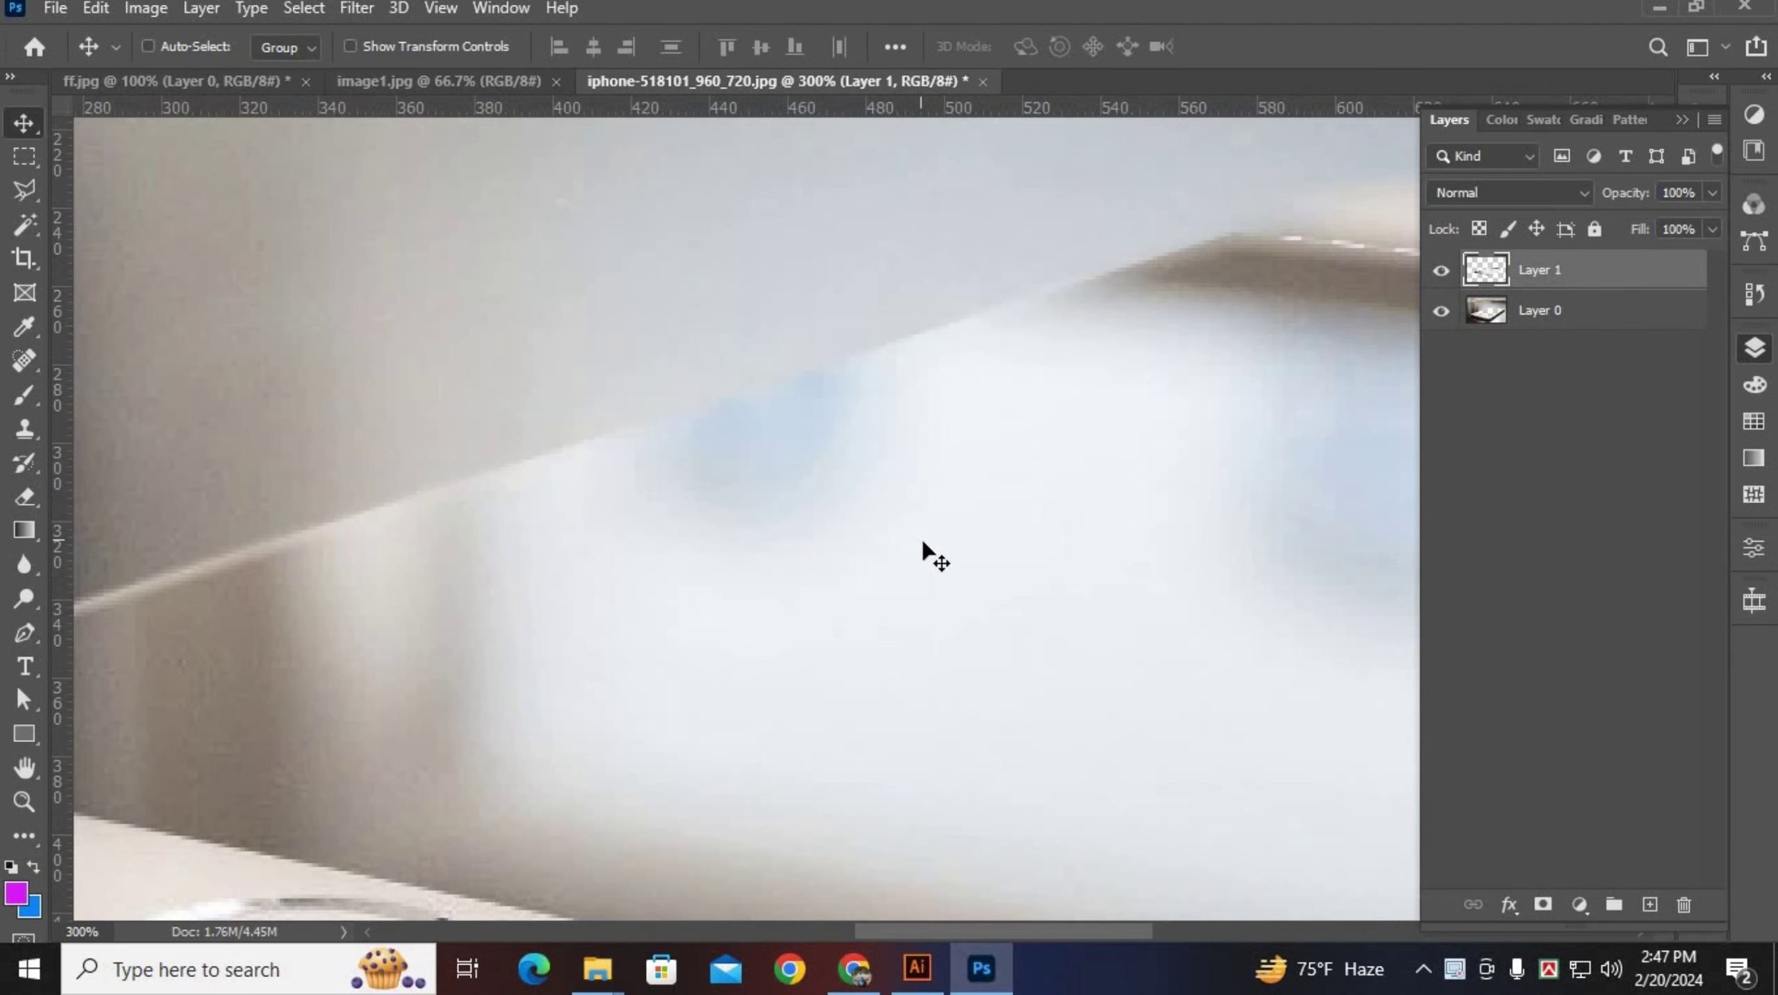
pyautogui.scroll(-1, 926, 550)
pyautogui.moveTo(912, 533); pyautogui.dragTo(794, 475)
pyautogui.moveTo(947, 566); pyautogui.dragTo(724, 466)
pyautogui.hotkey('ctrl', '+')
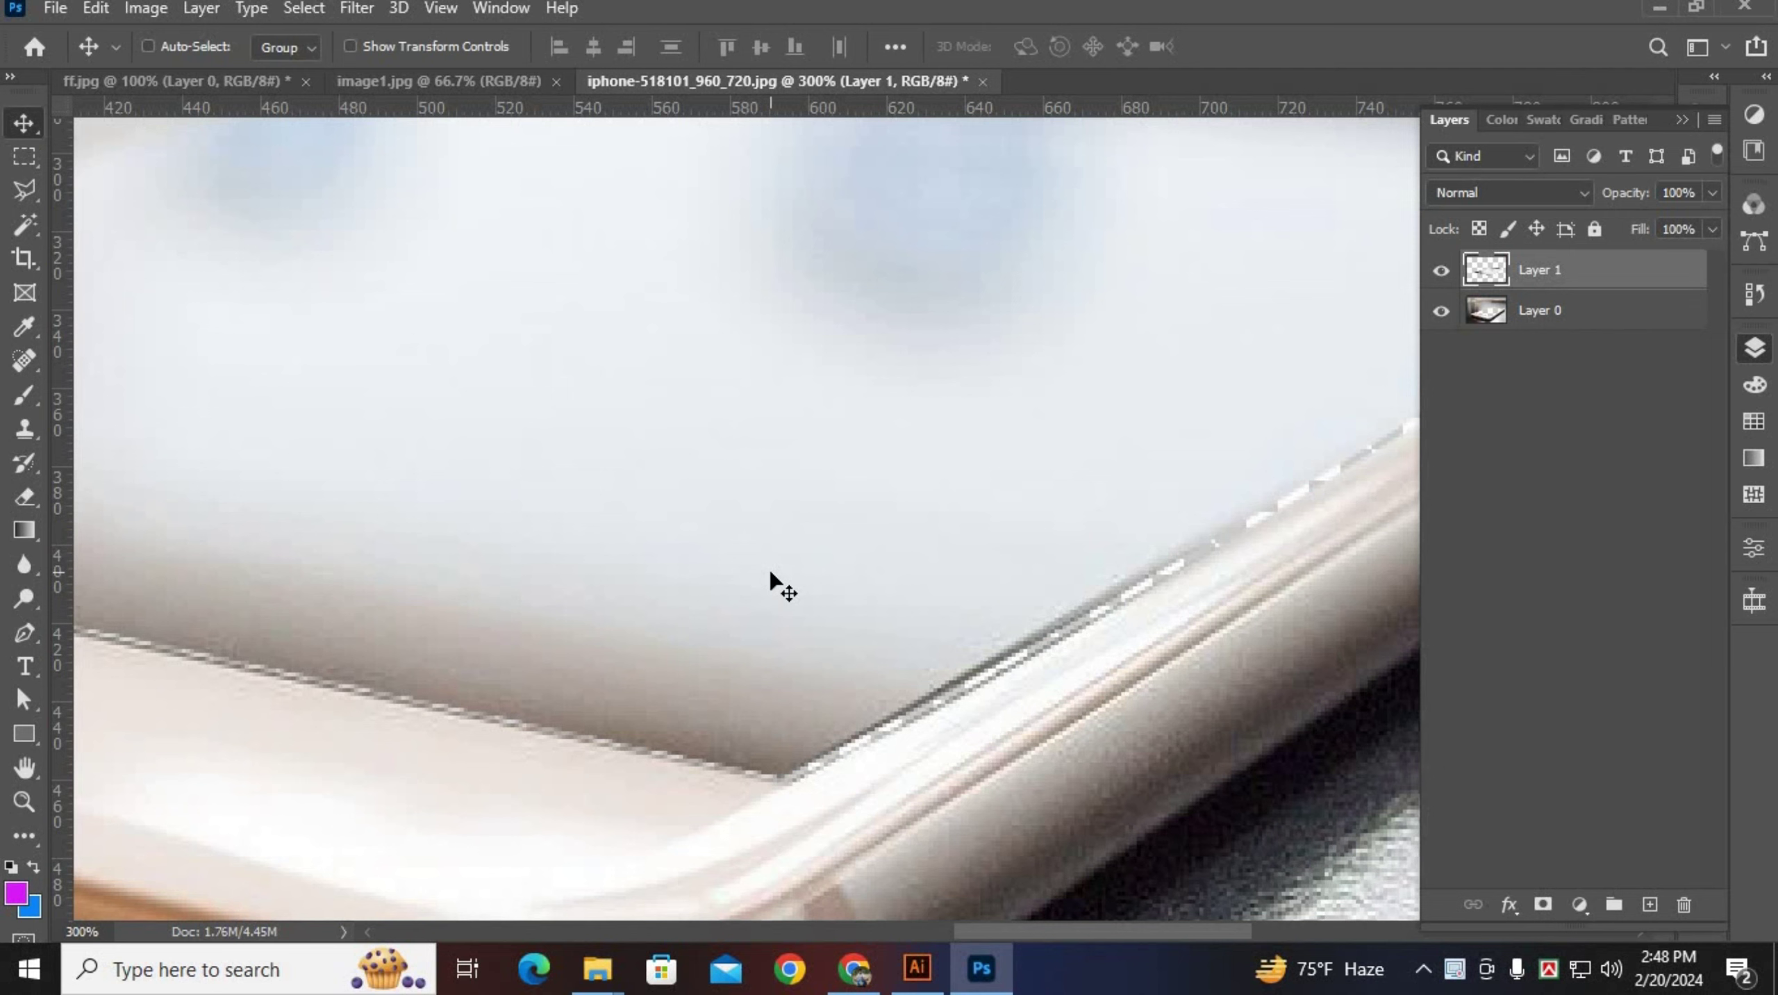
pyautogui.moveTo(769, 722); pyautogui.dragTo(770, 736)
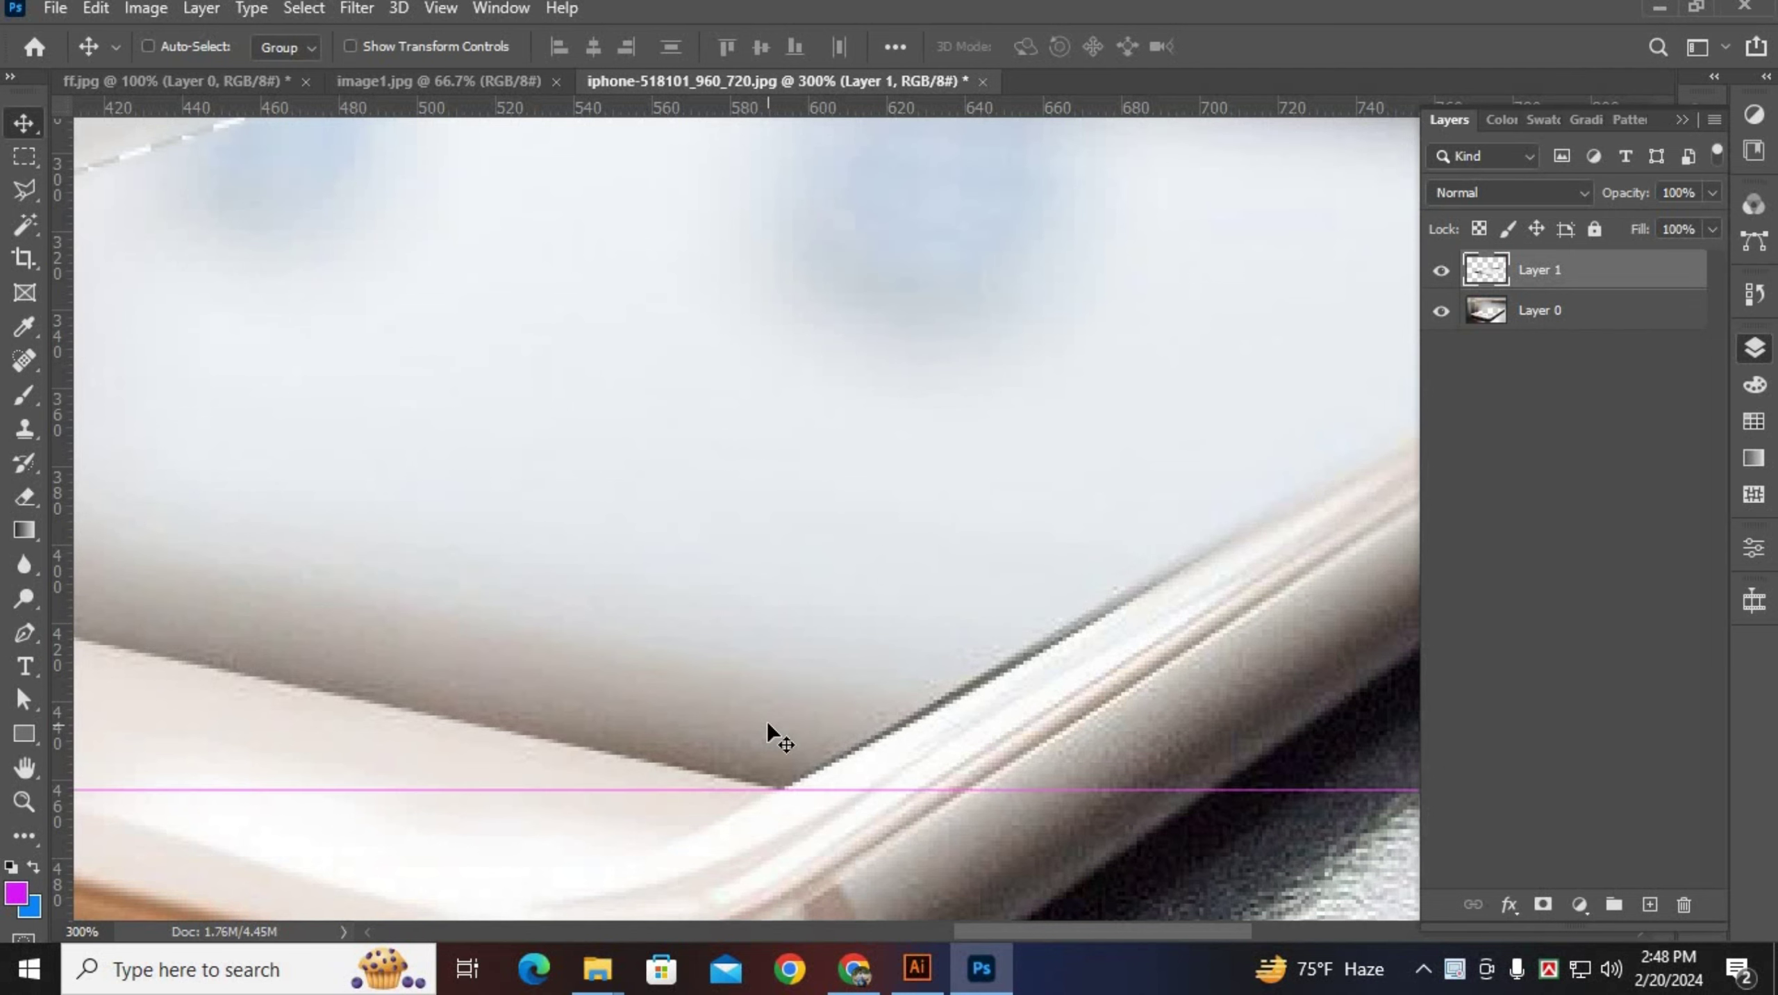
pyautogui.press('ctrl')
pyautogui.scroll(-3, 766, 728)
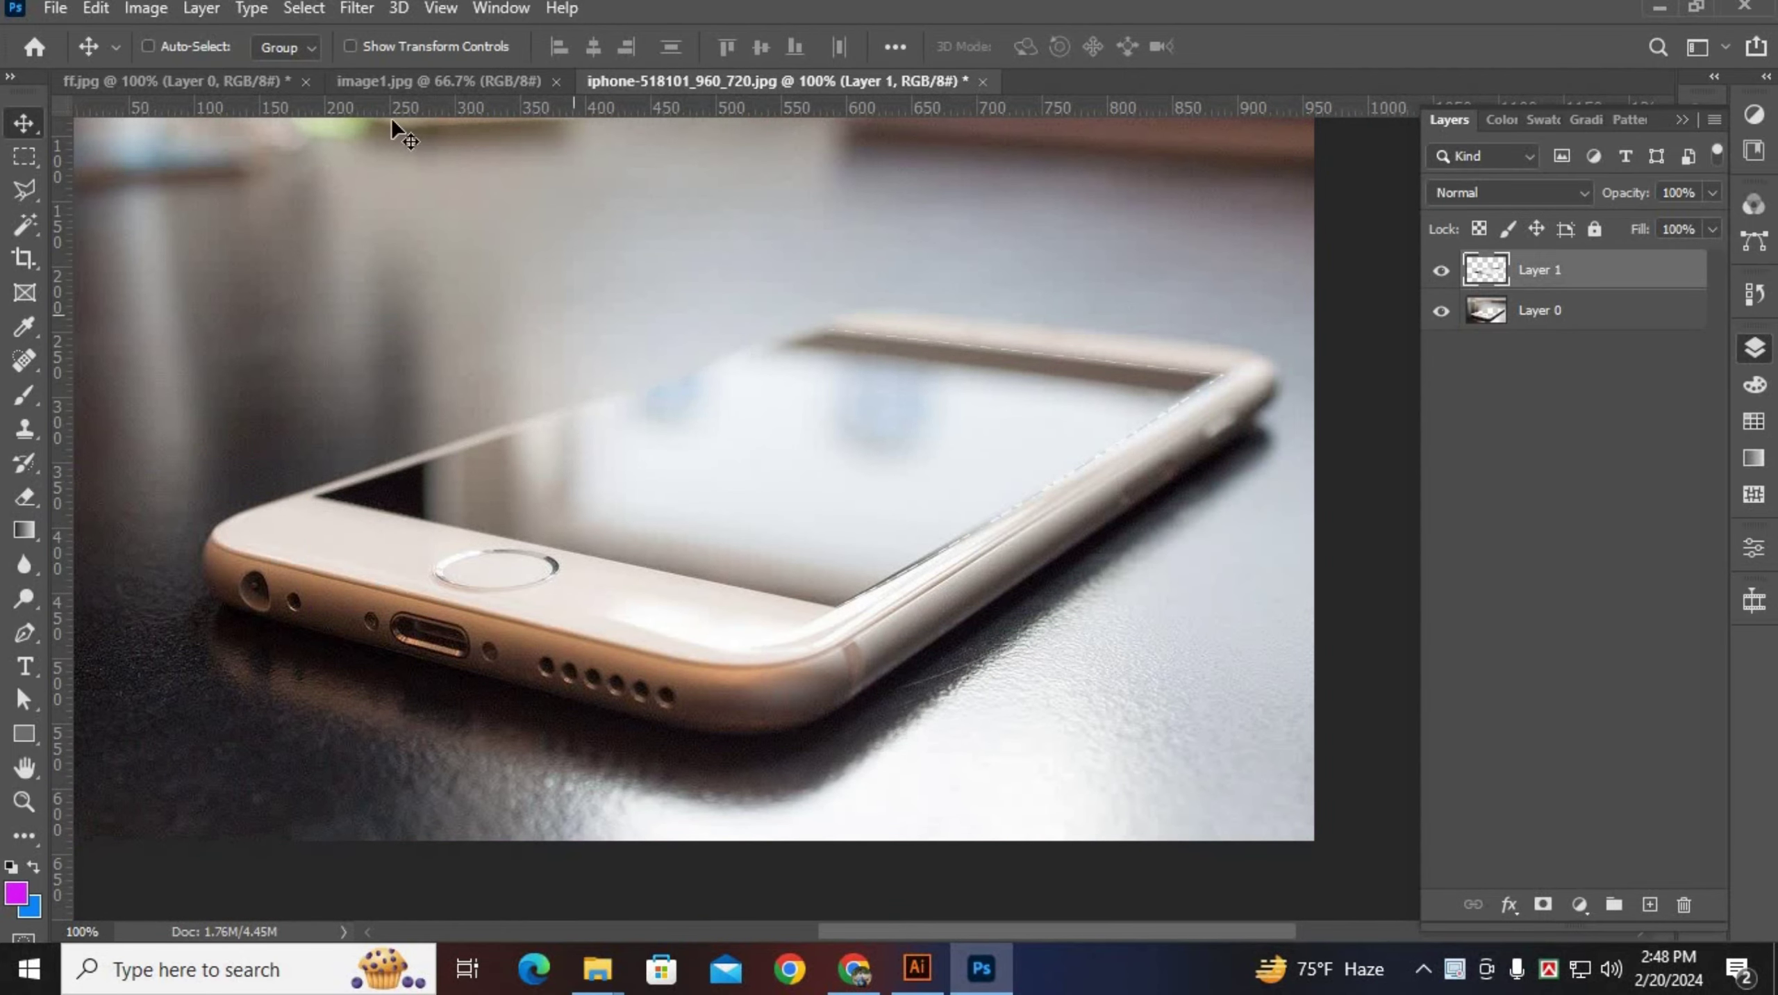
# Convert the background of image1.jpg to a regular layer and copy the water into the phone document, covering the phone.
pyautogui.click(427, 82)
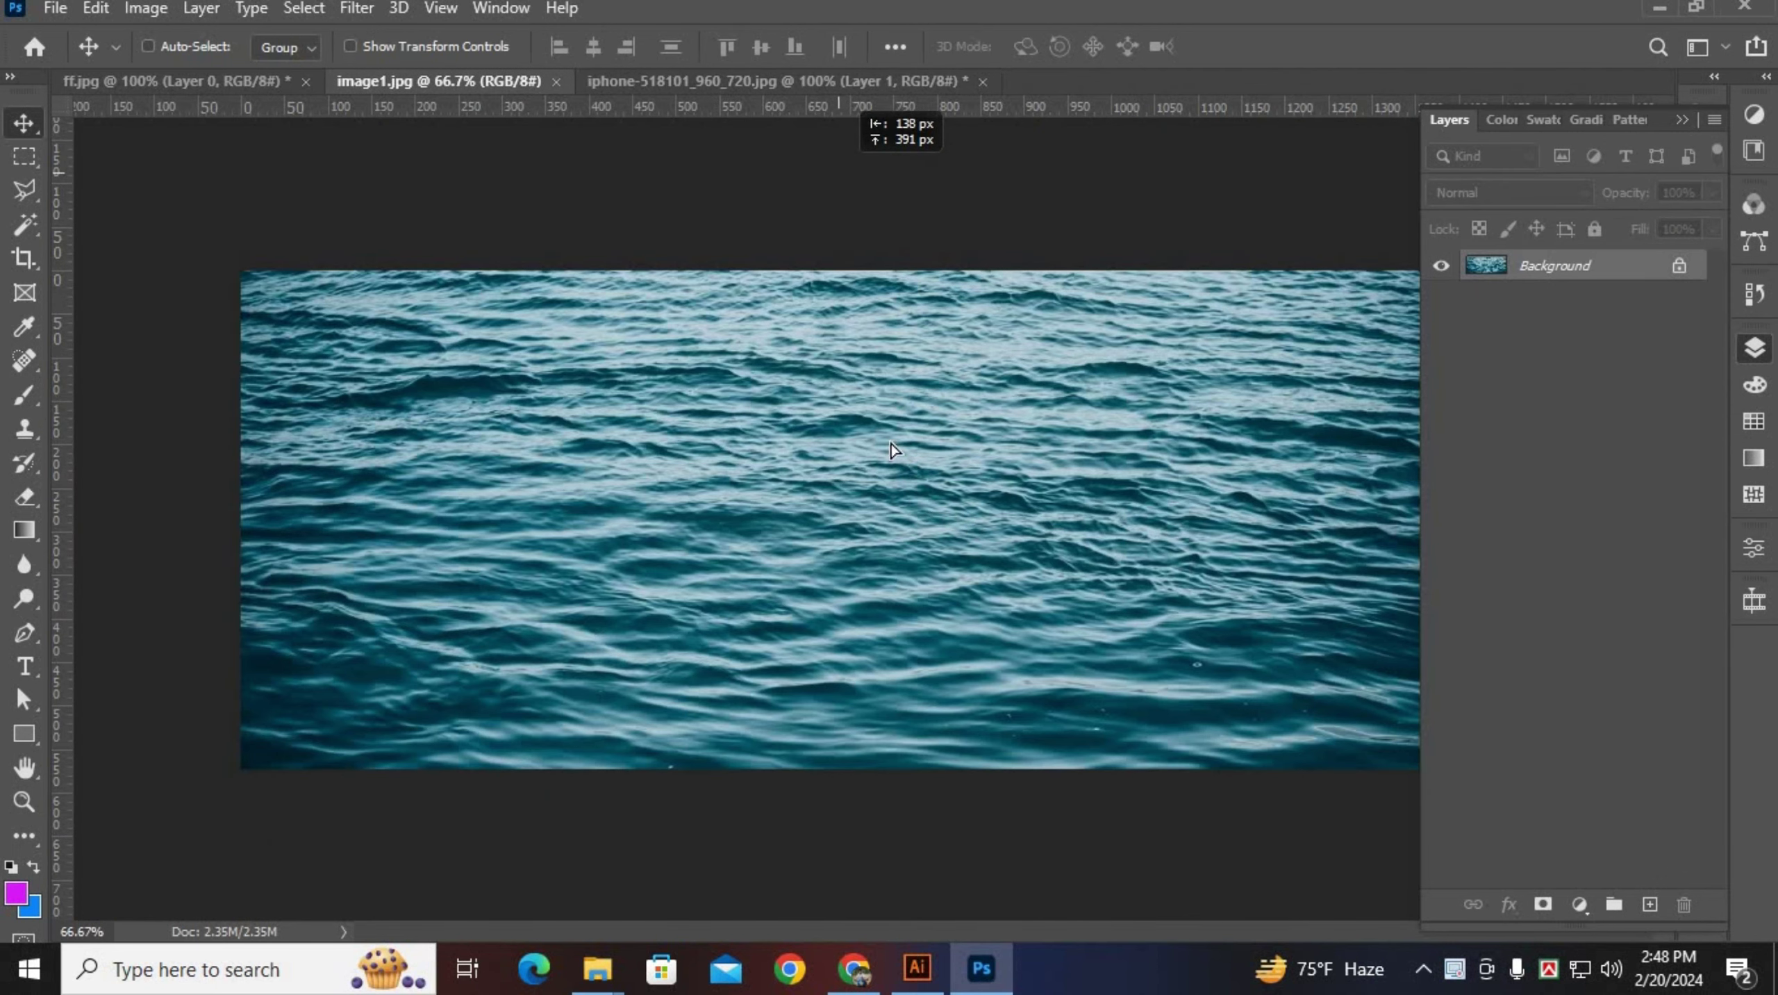
pyautogui.click(1167, 422)
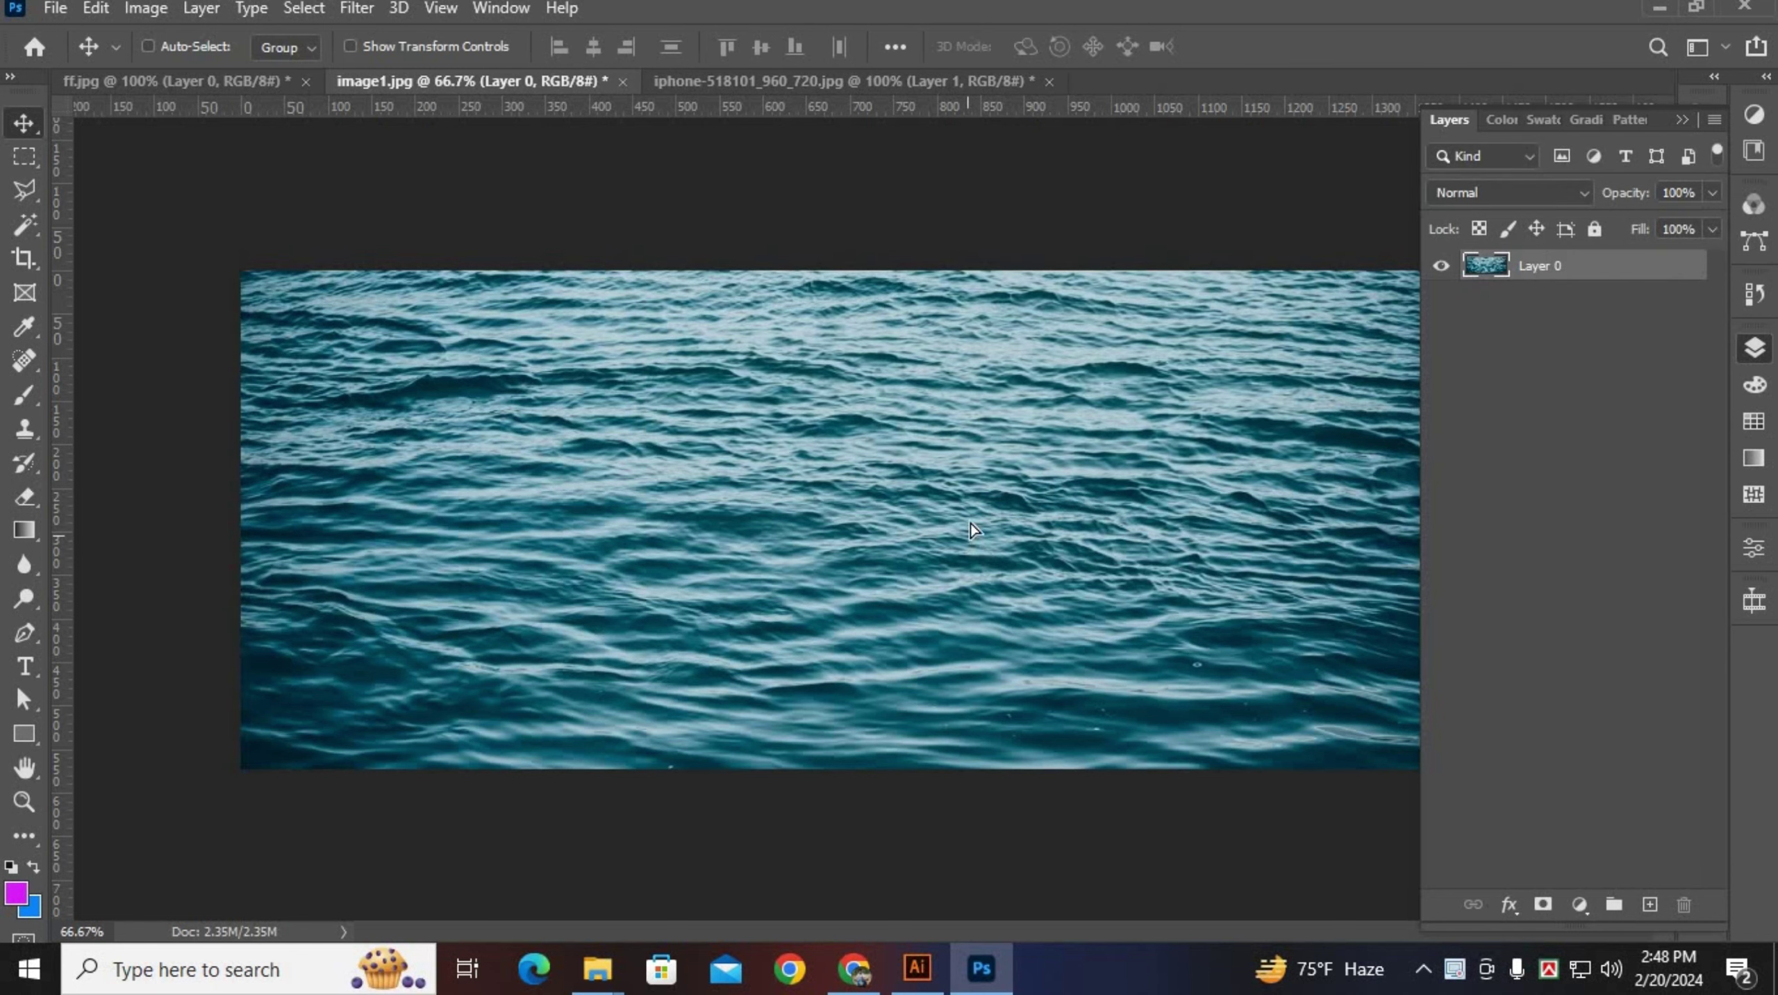
pyautogui.moveTo(970, 522); pyautogui.dragTo(903, 85)
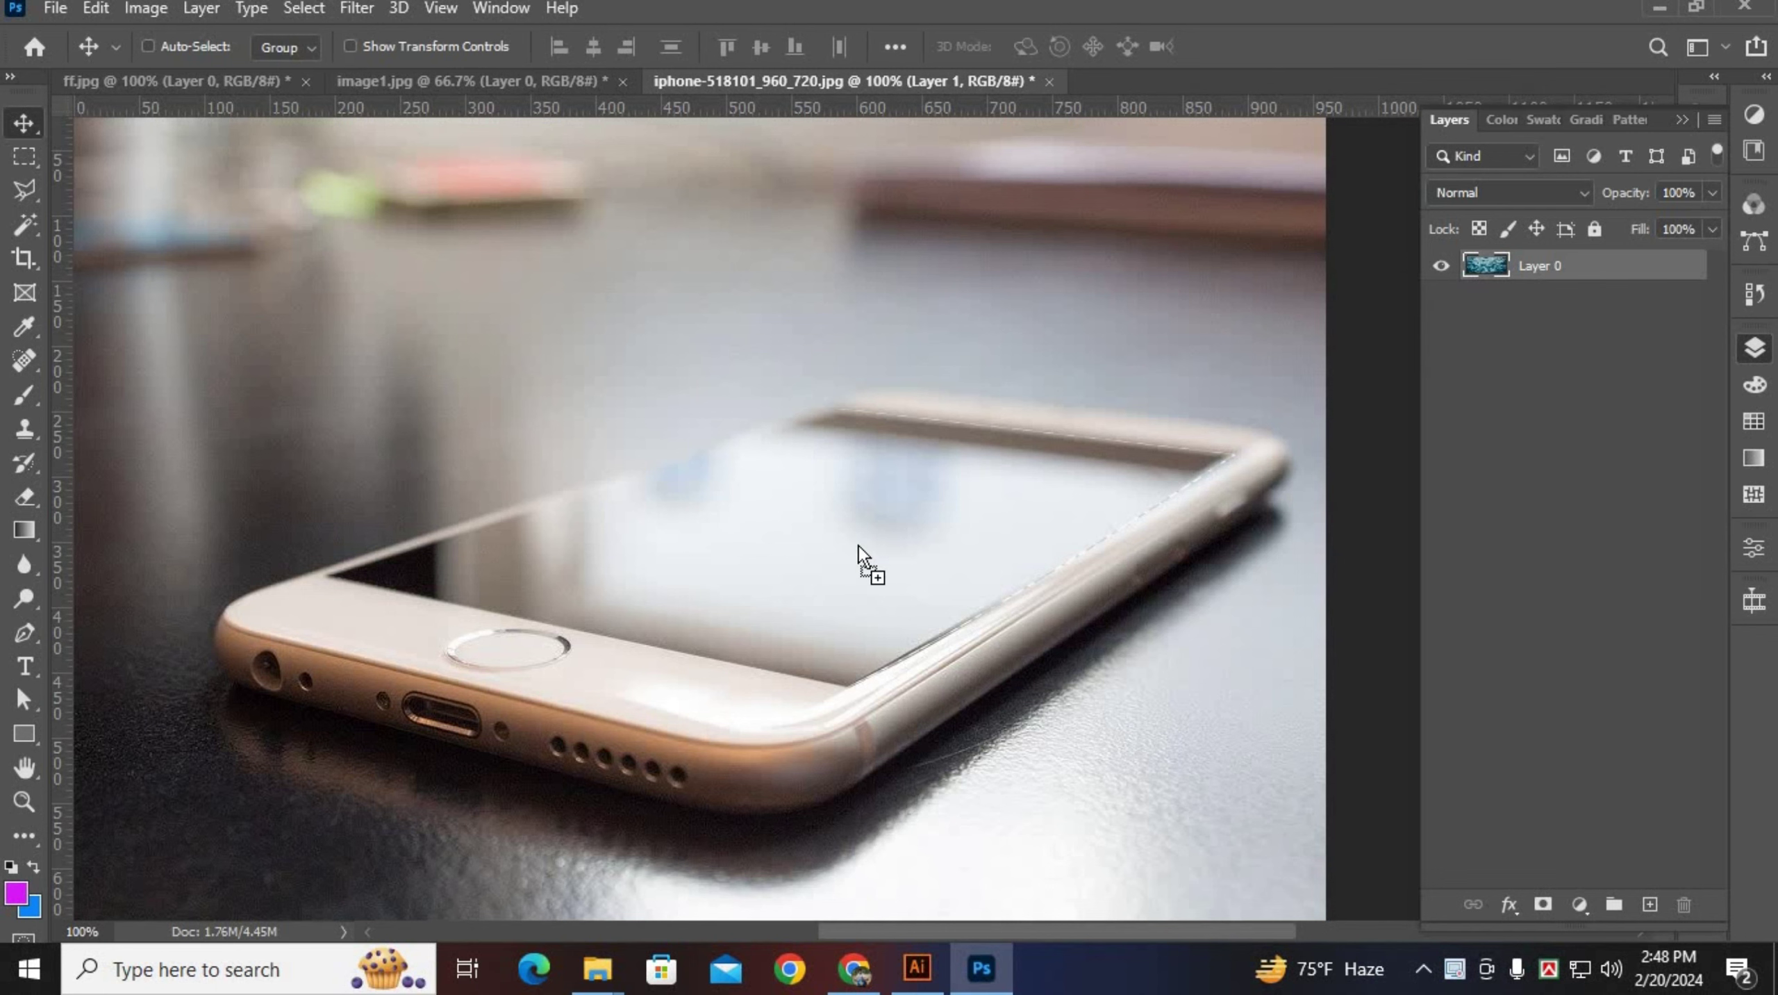
pyautogui.moveTo(853, 591); pyautogui.dragTo(868, 460)
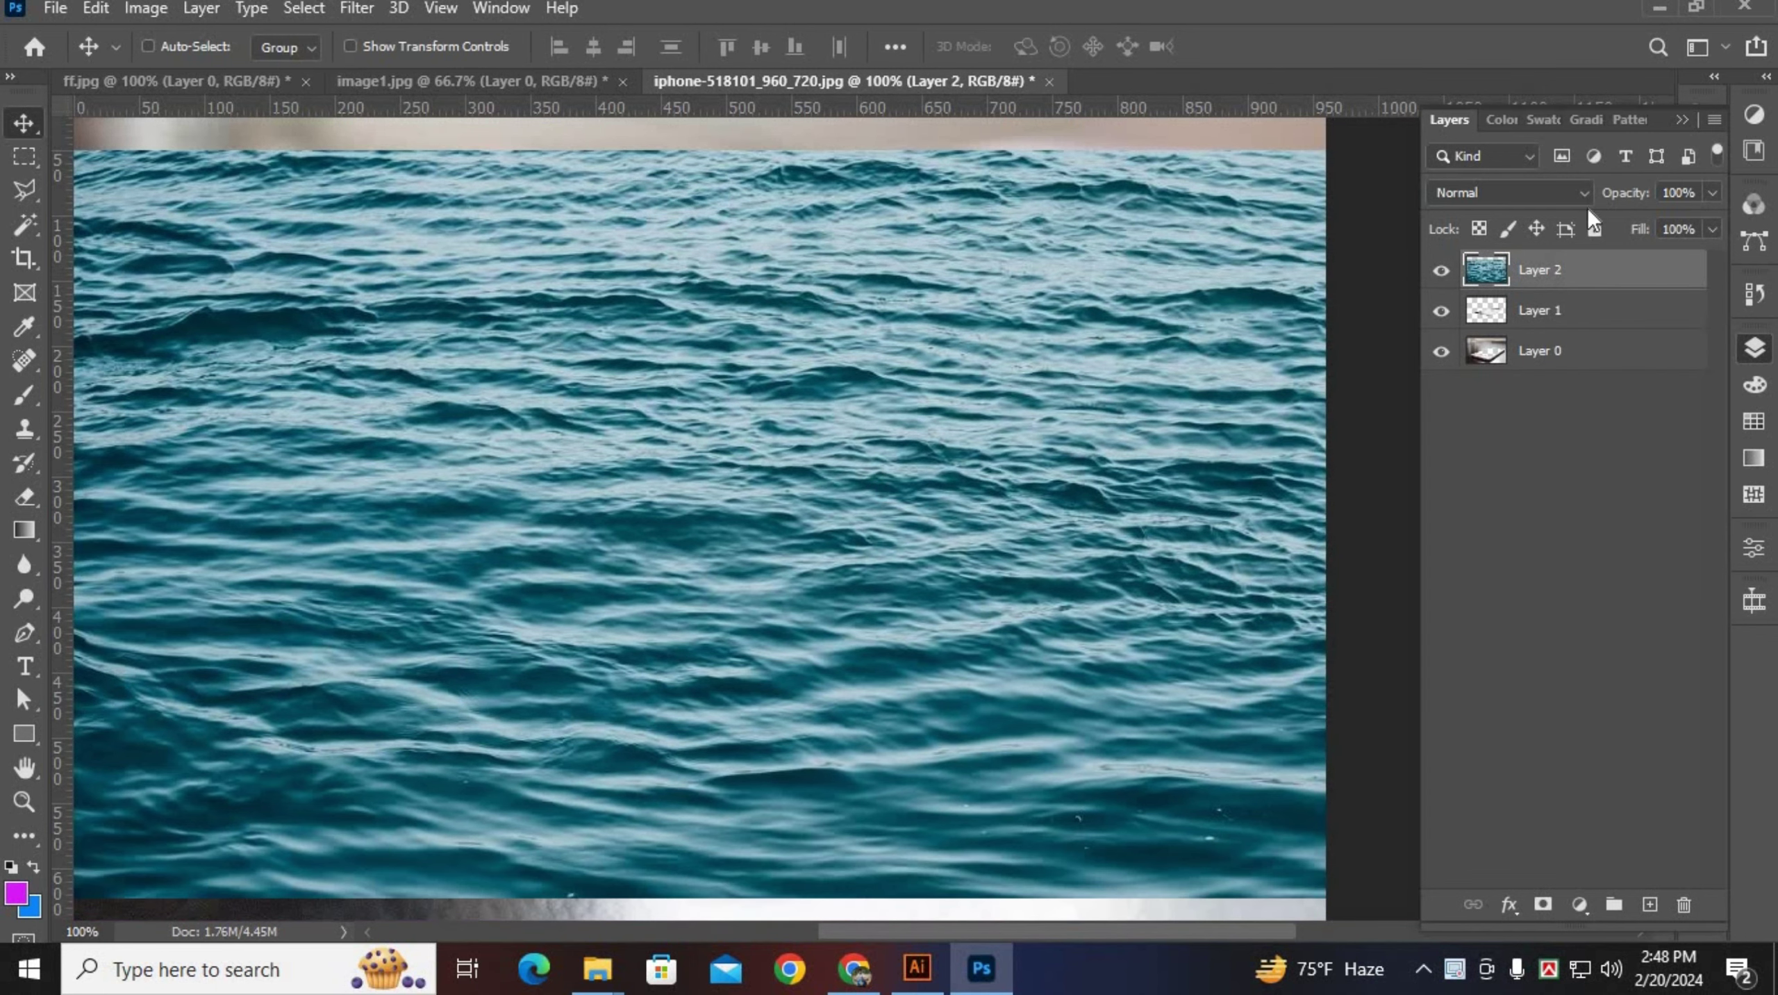
# Clip the water layer to the screen layer beneath it and adjust the water's position inside the phone's screen.
pyautogui.rightClick(1610, 273)
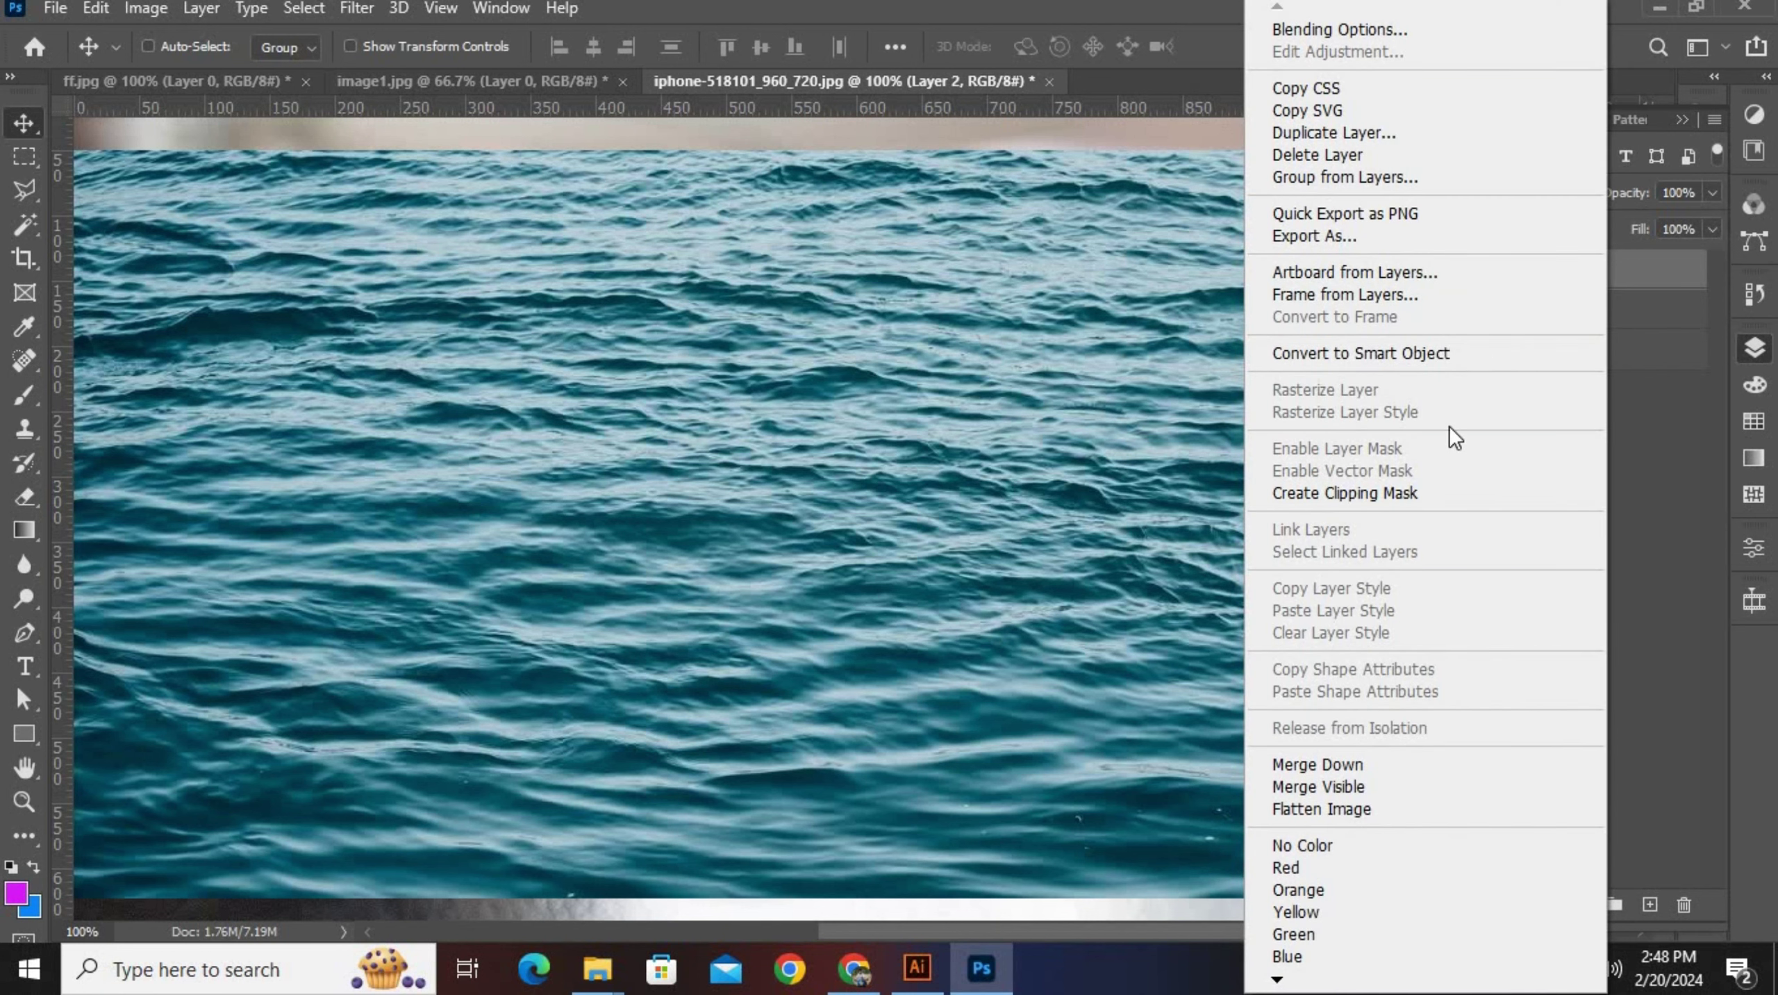
pyautogui.click(1411, 491)
pyautogui.moveTo(918, 481); pyautogui.dragTo(908, 439)
# Copy the boy cutout from ff.jpg into the phone document above the water and position him in the middle of the phone's screen.
pyautogui.click(174, 82)
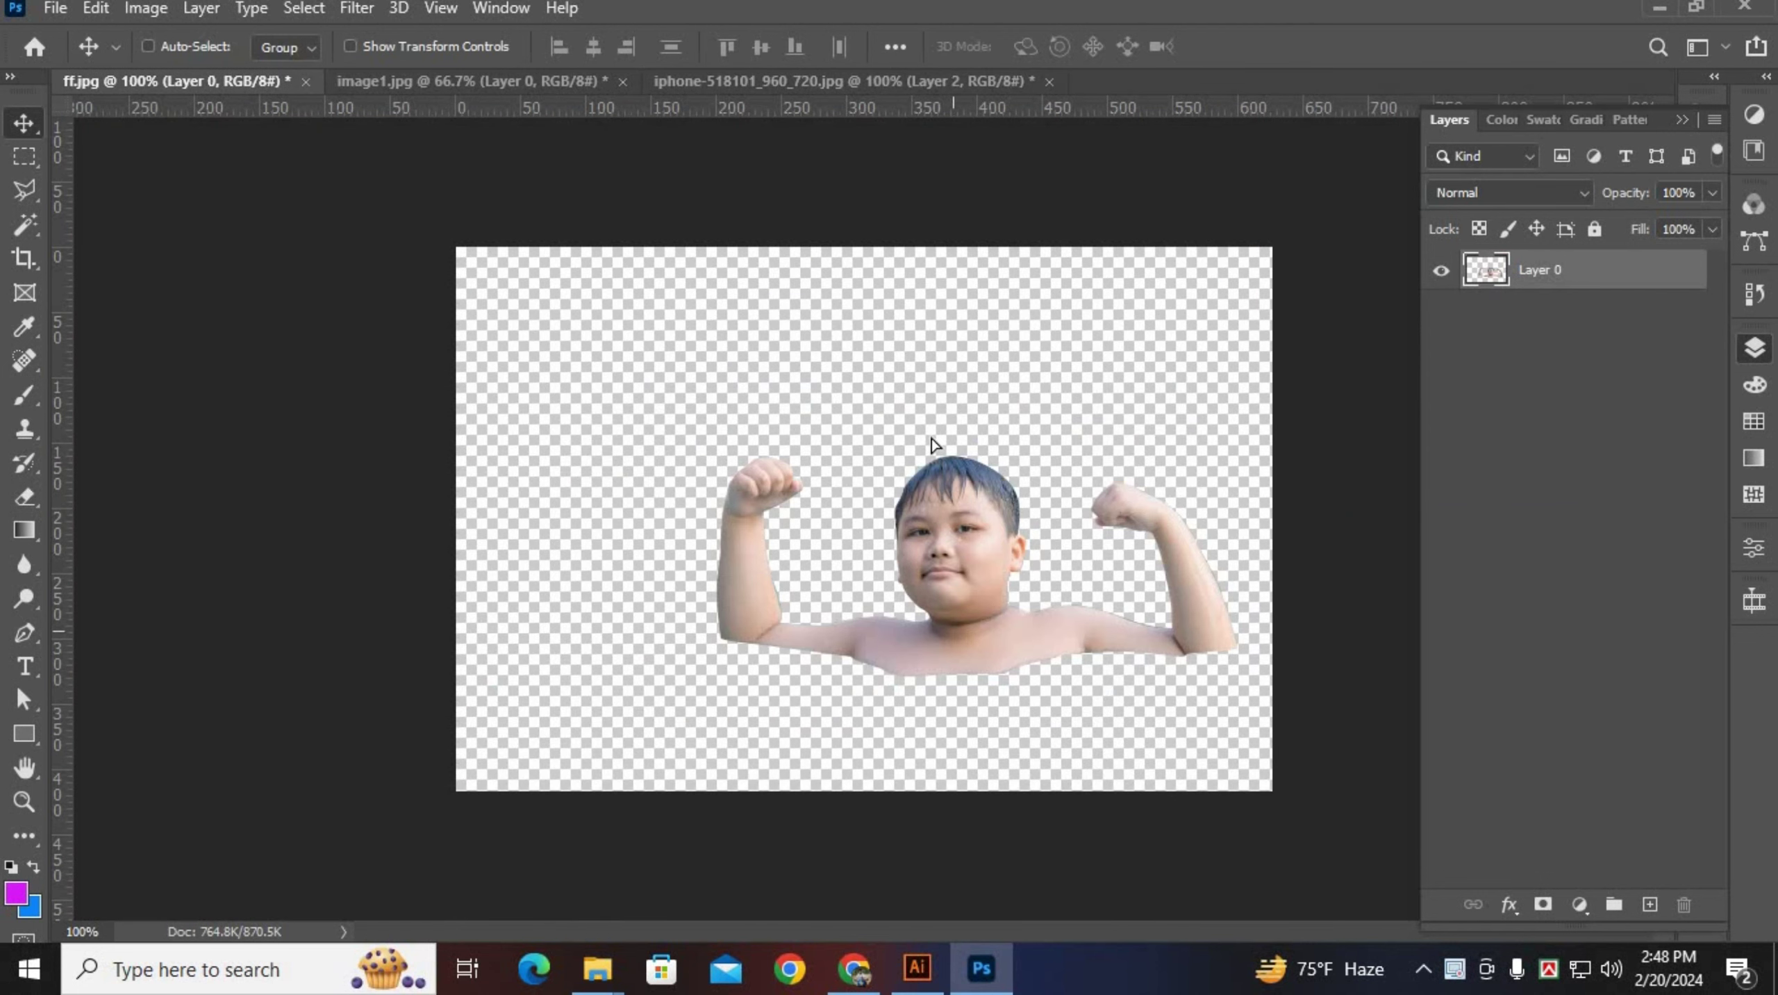
pyautogui.moveTo(934, 445); pyautogui.dragTo(833, 426)
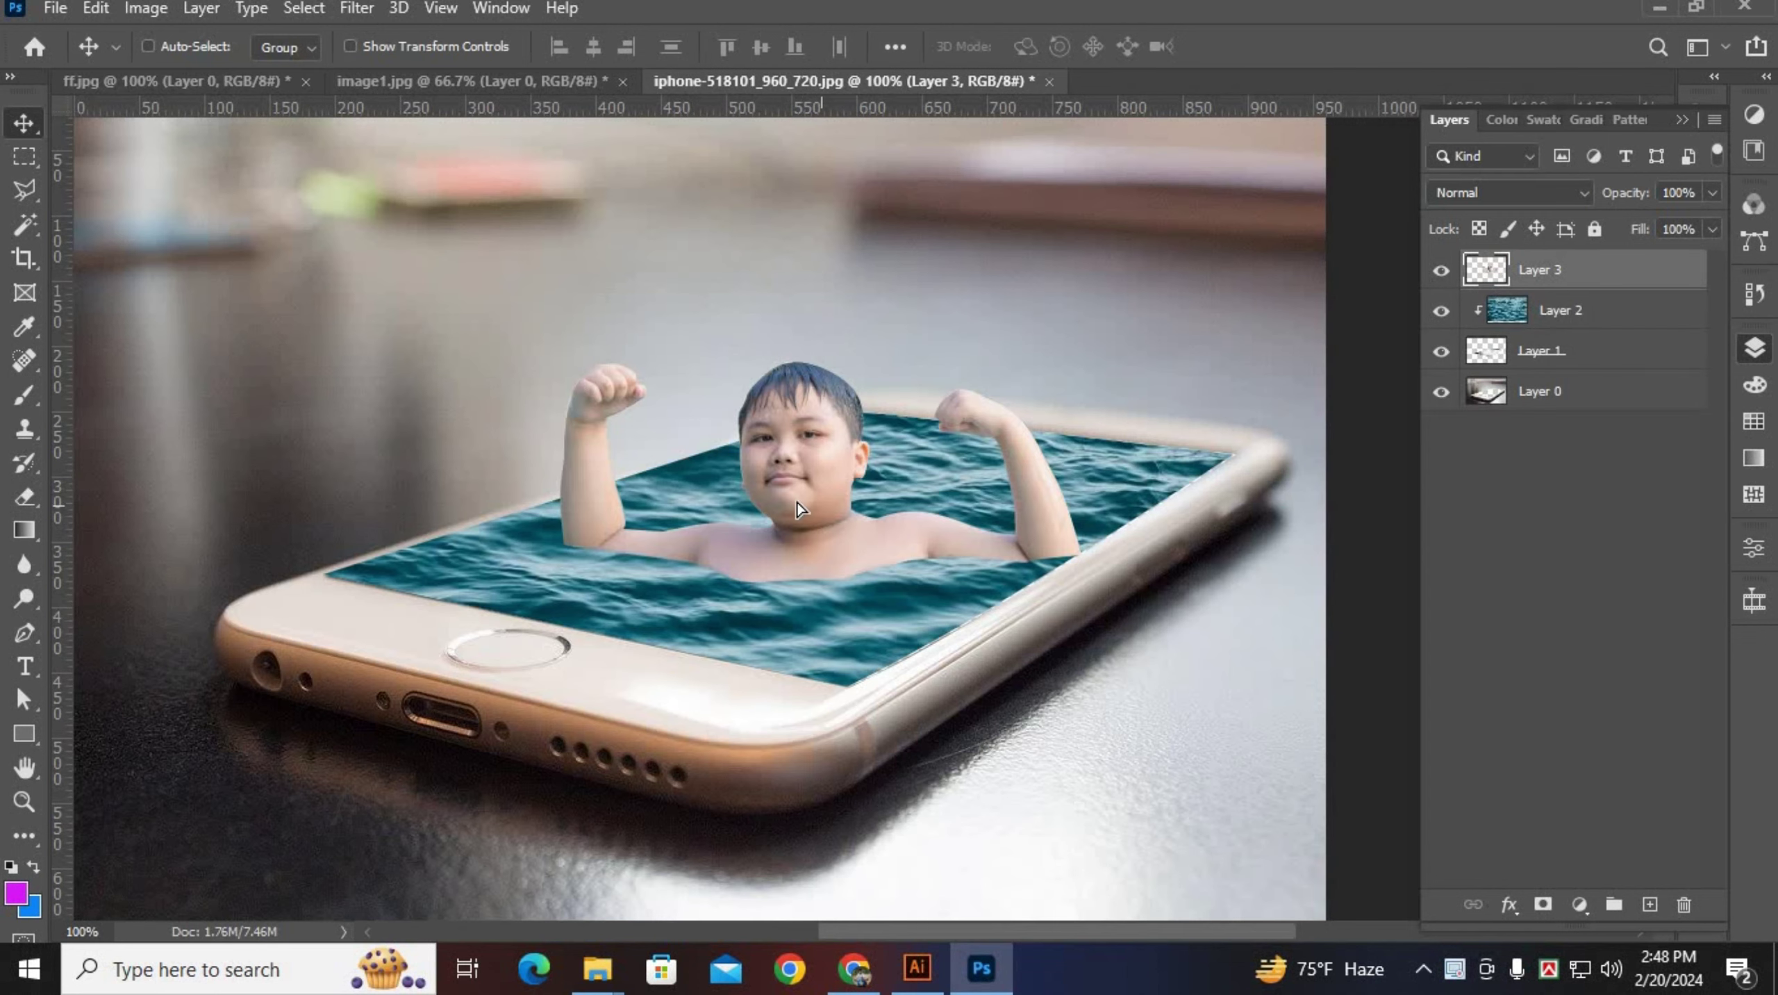
pyautogui.moveTo(798, 501); pyautogui.dragTo(773, 489)
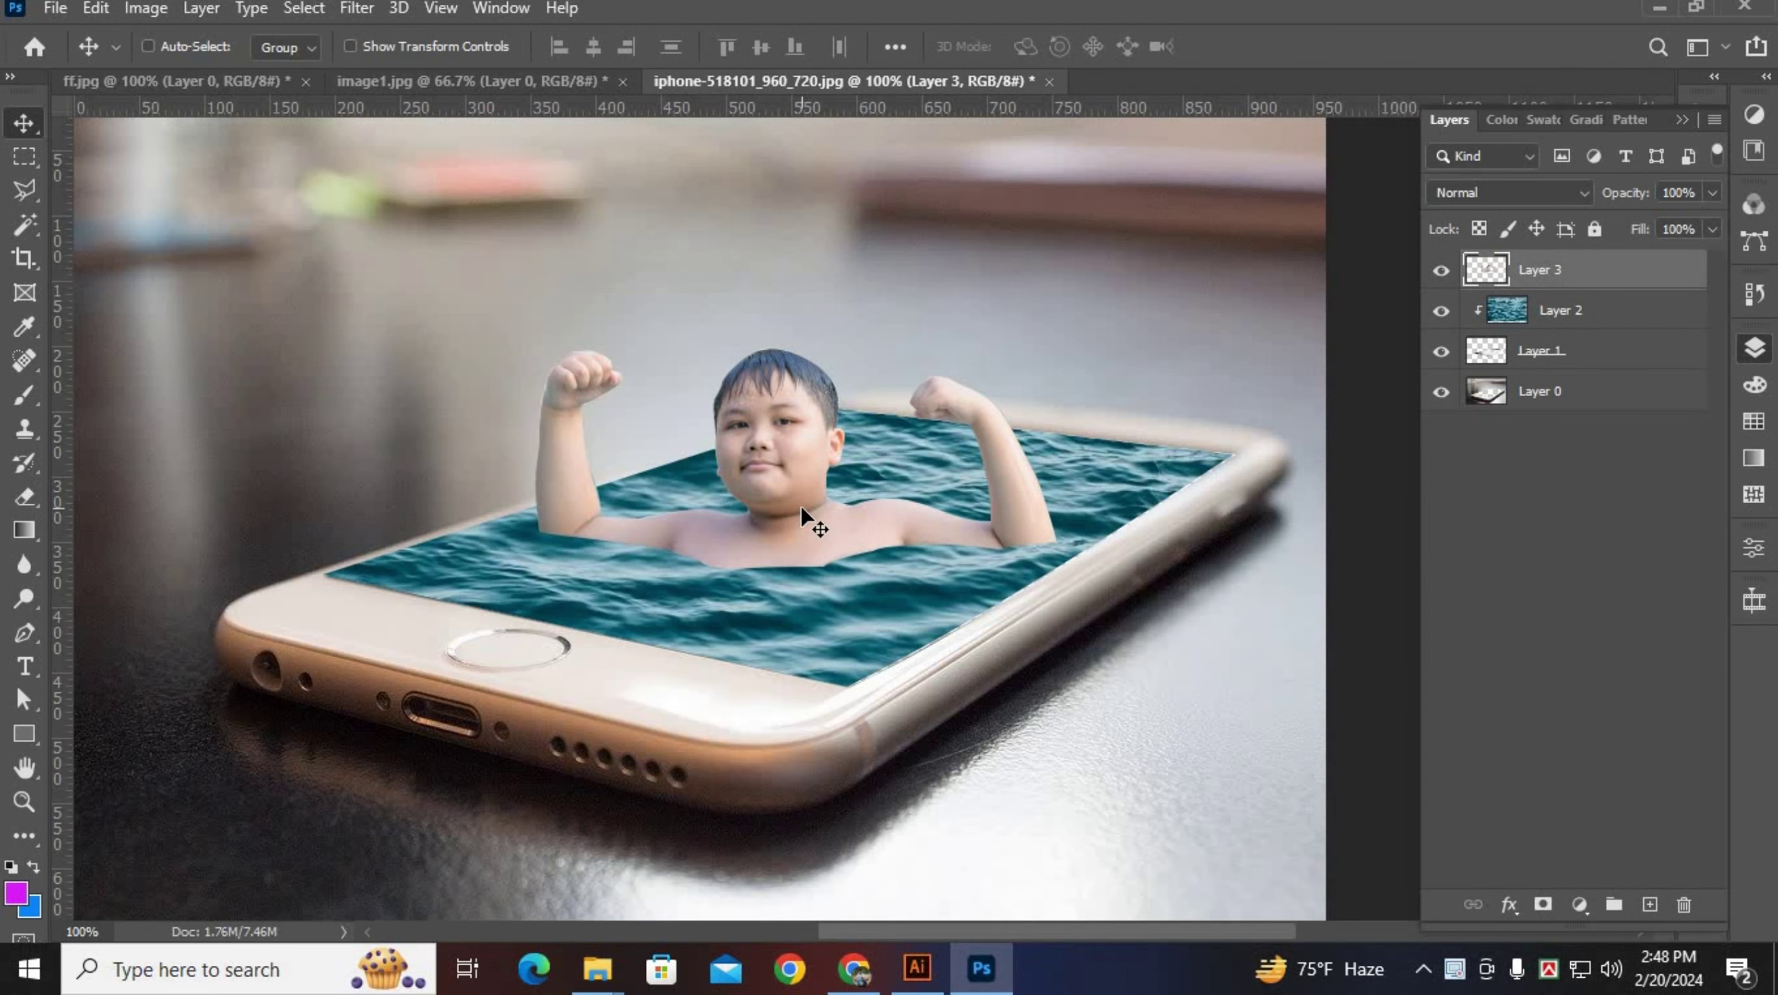
pyautogui.hotkey('ctrl', '-')
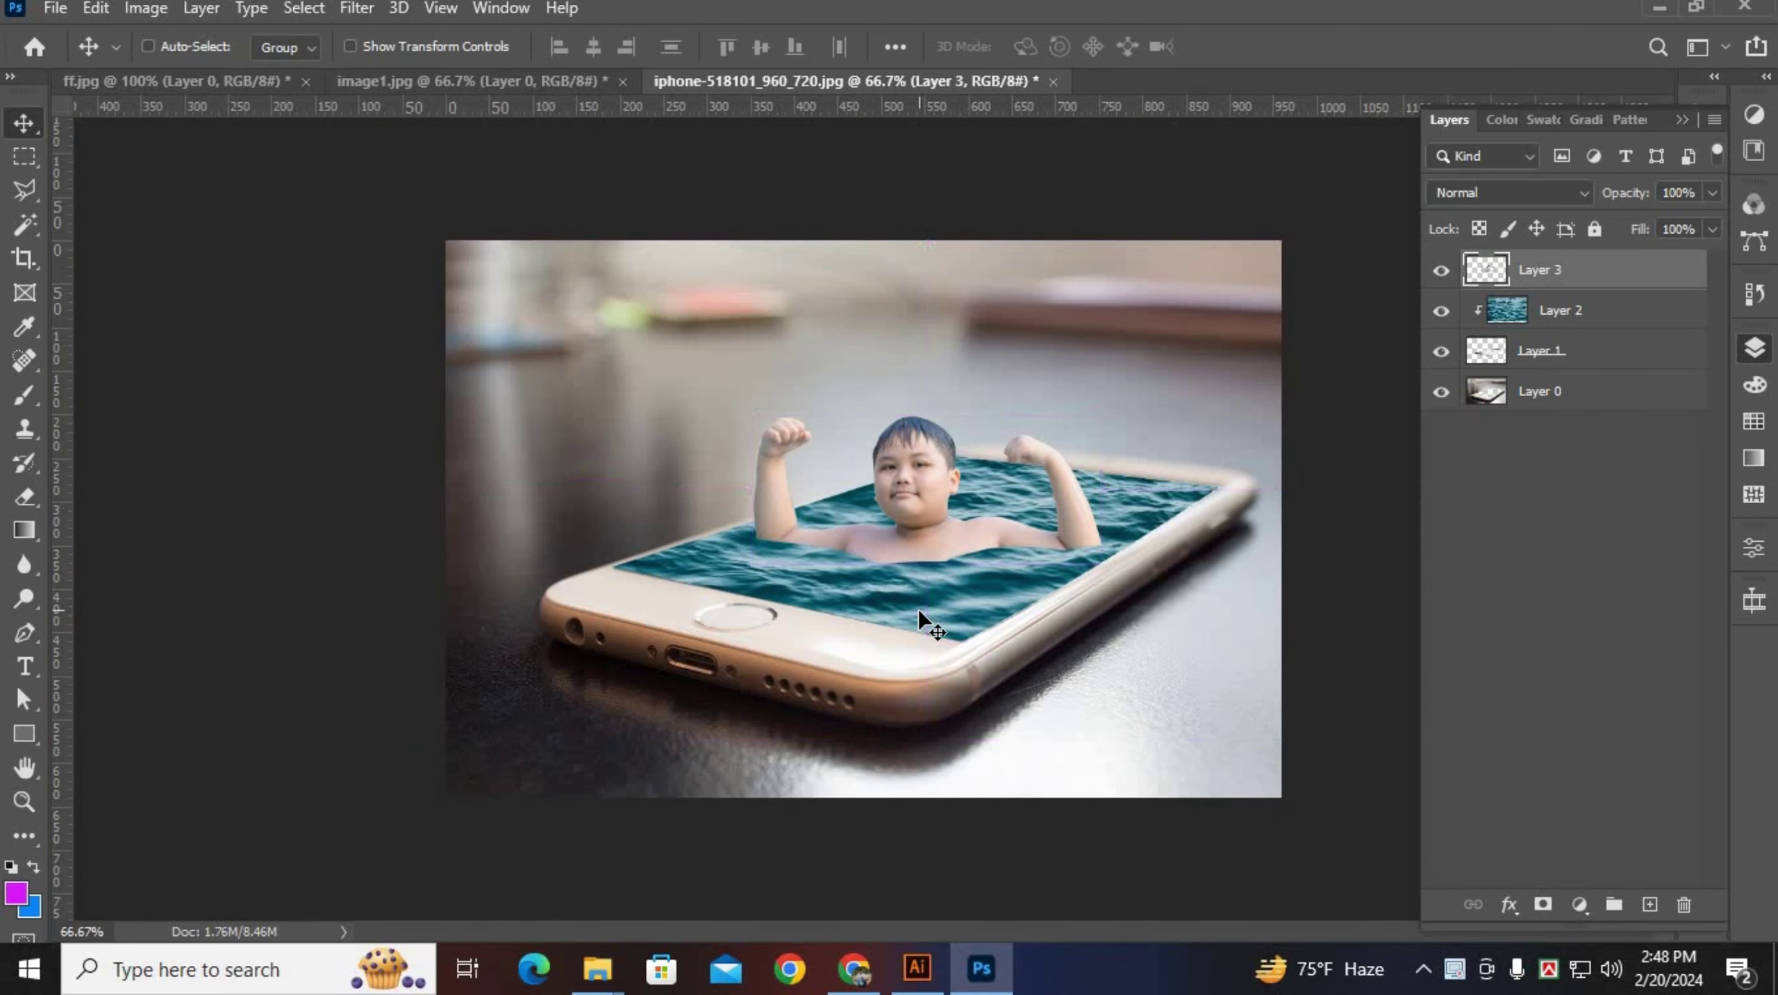
pyautogui.hotkey('ctrl', '-')
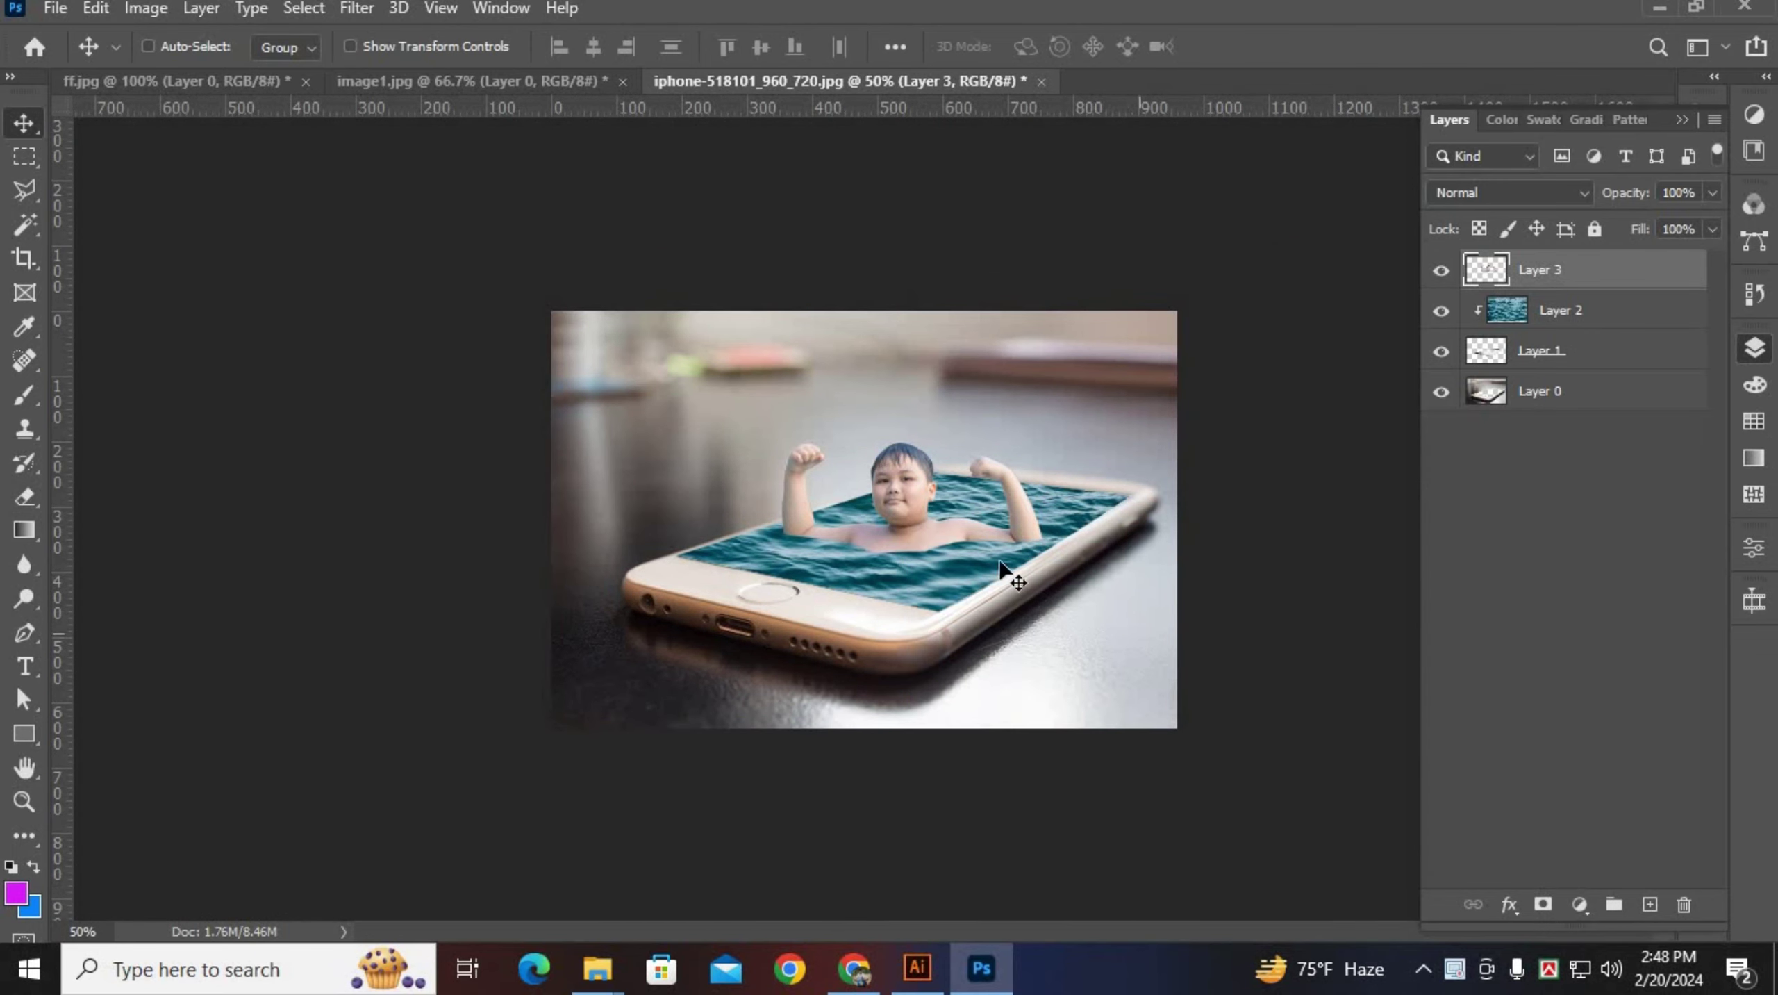
pyautogui.moveTo(935, 532); pyautogui.dragTo(927, 531)
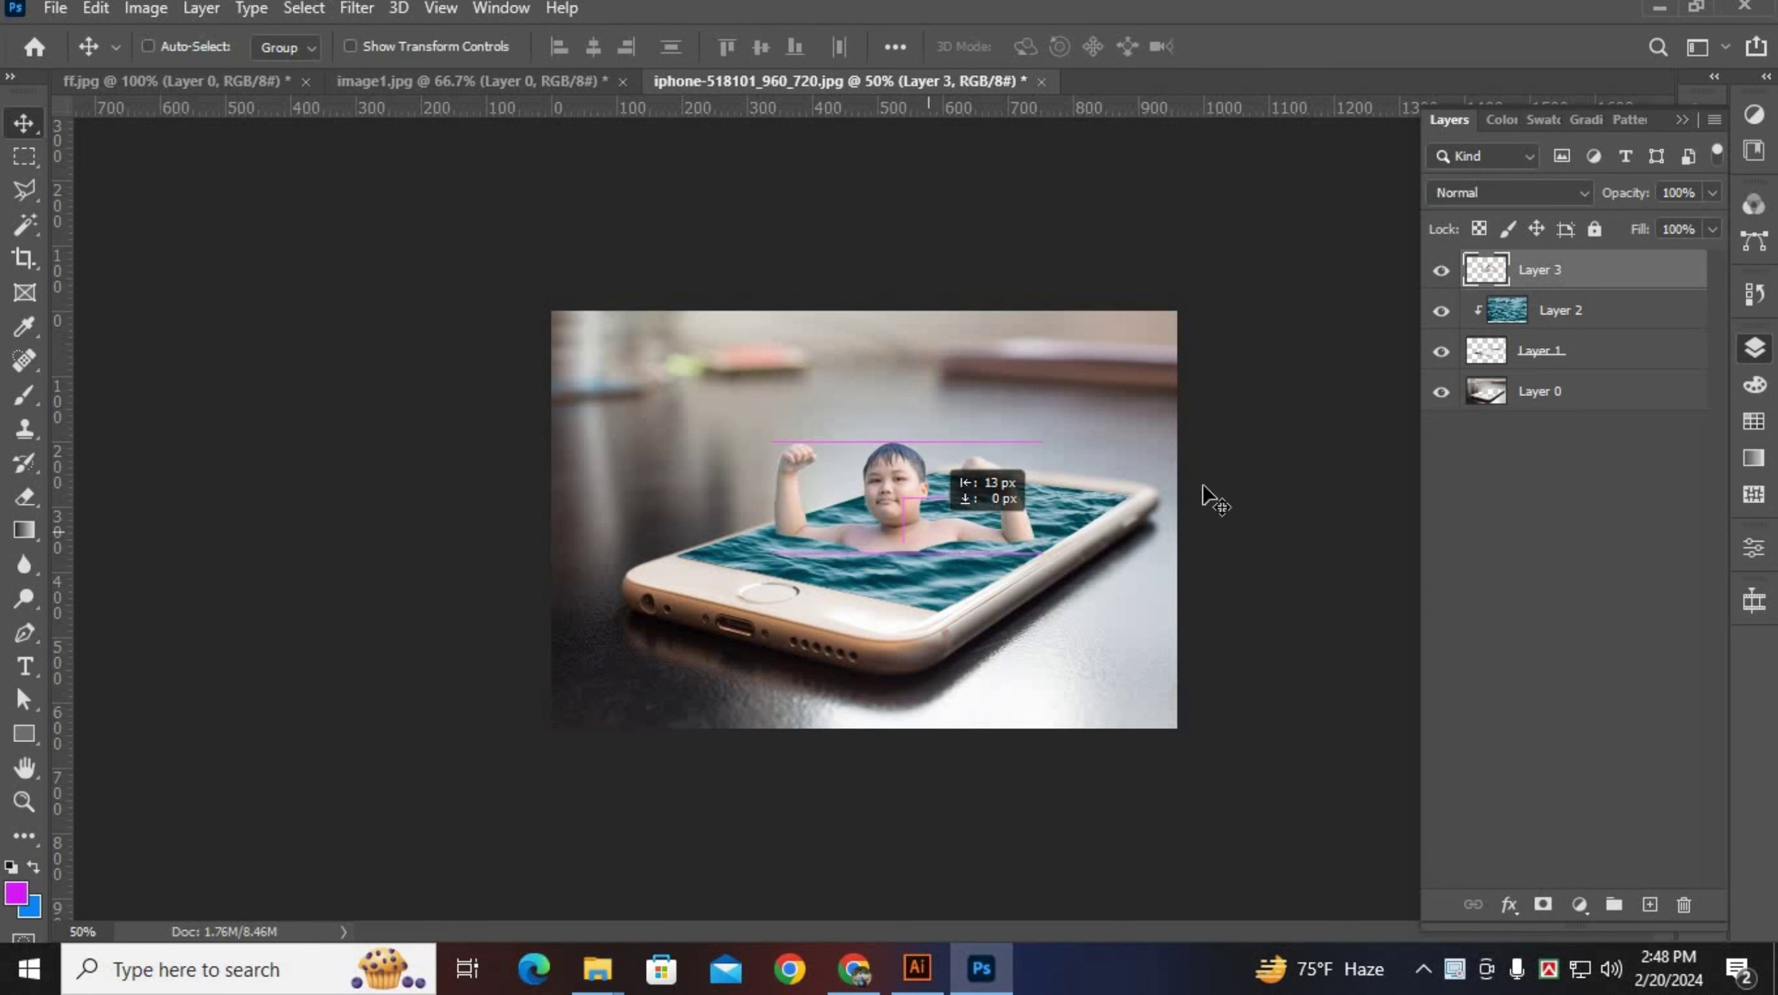